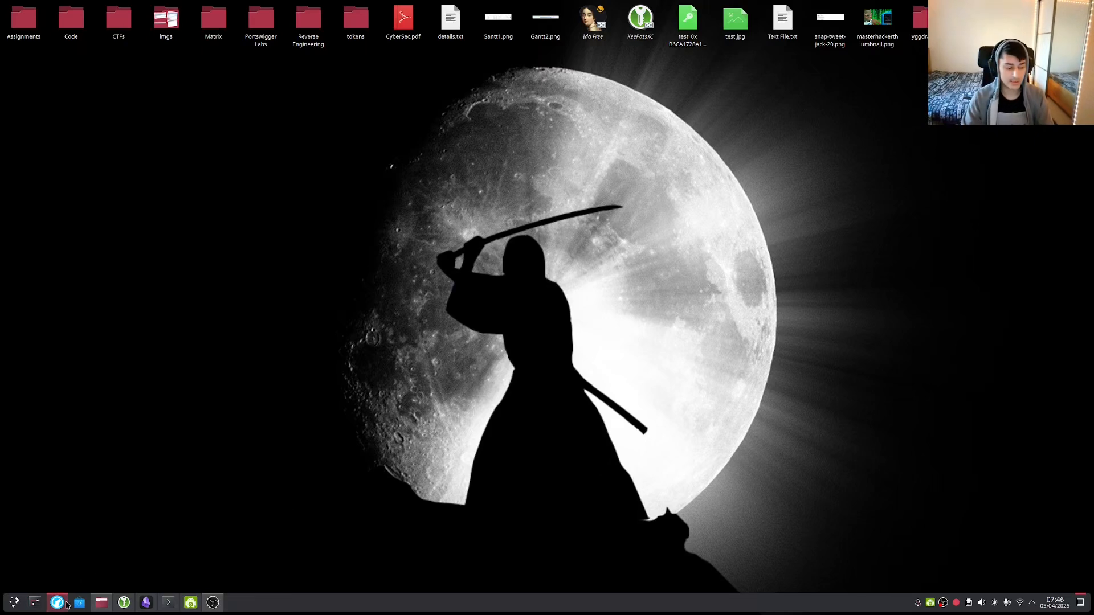
Look over the Hex-Rays IDA Free page in Firefox and open a new blank tab beside it.
click(65, 604)
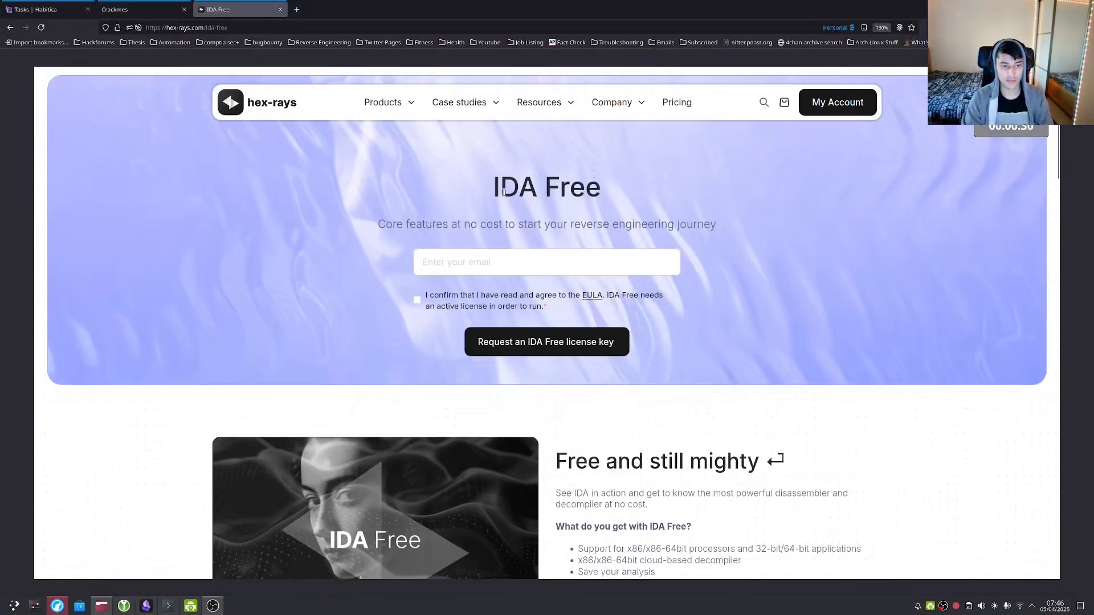
drag(494, 191, 652, 188)
click(650, 189)
scroll(607, 201, down, 3)
scroll(608, 201, up, 3)
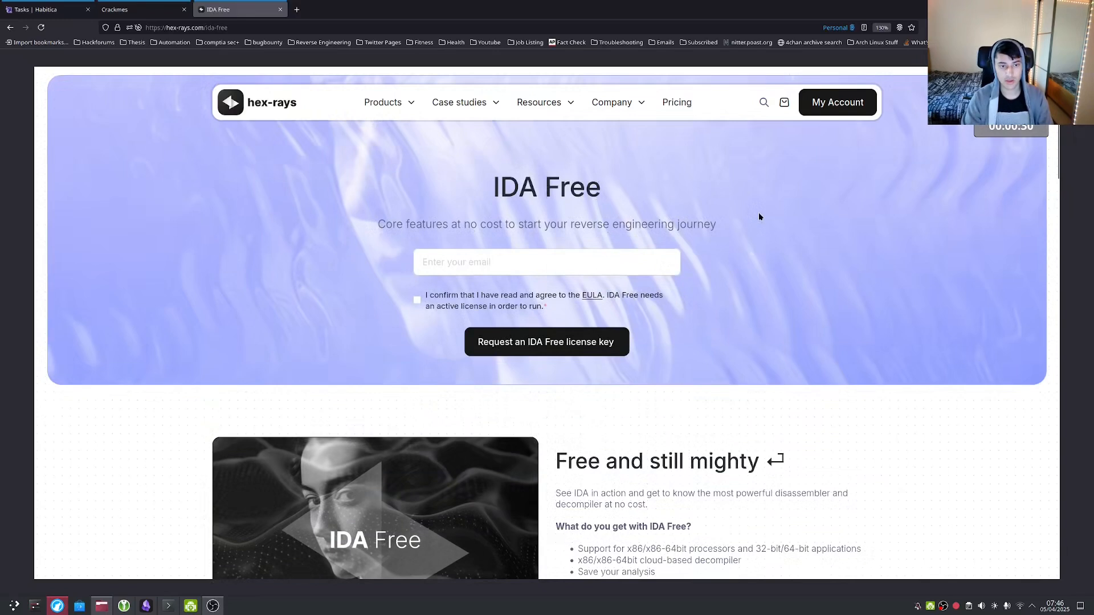
scroll(759, 216, down, 4)
scroll(759, 217, down, 5)
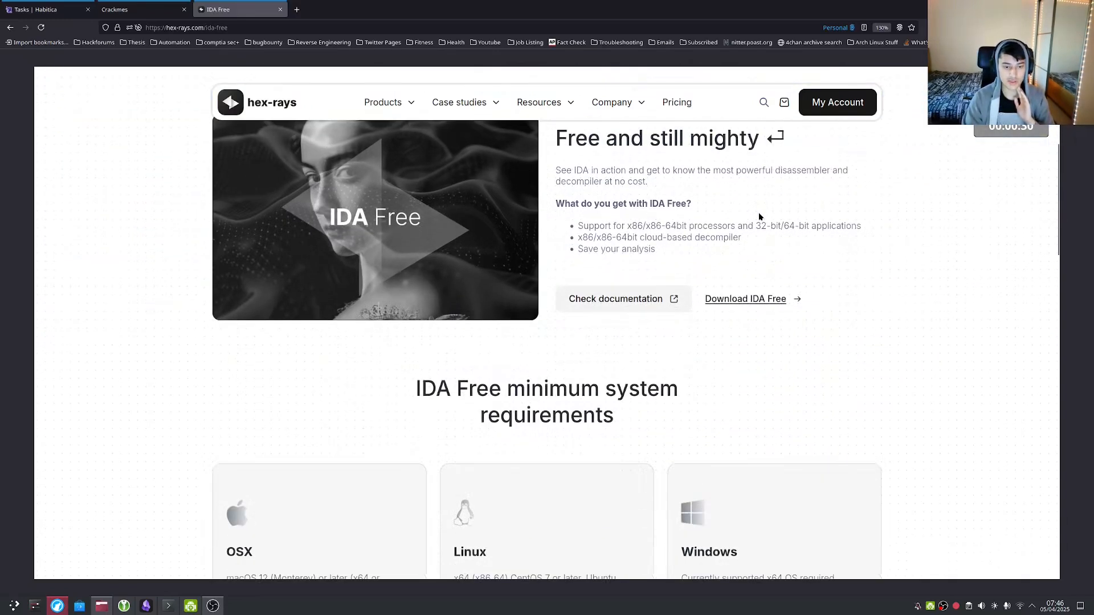
scroll(765, 212, down, 2)
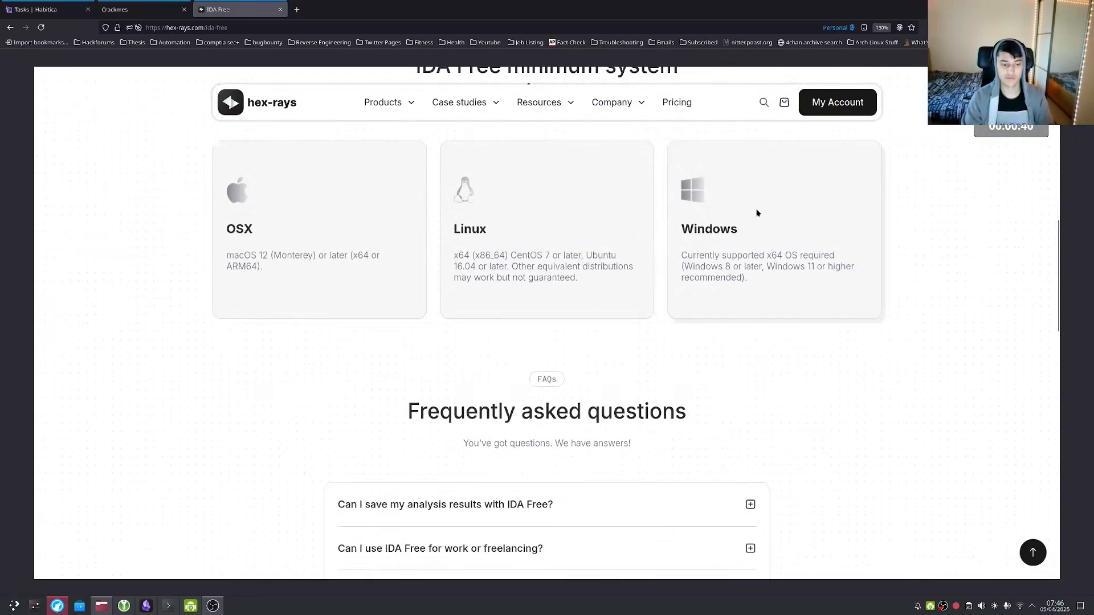
scroll(755, 215, up, 9)
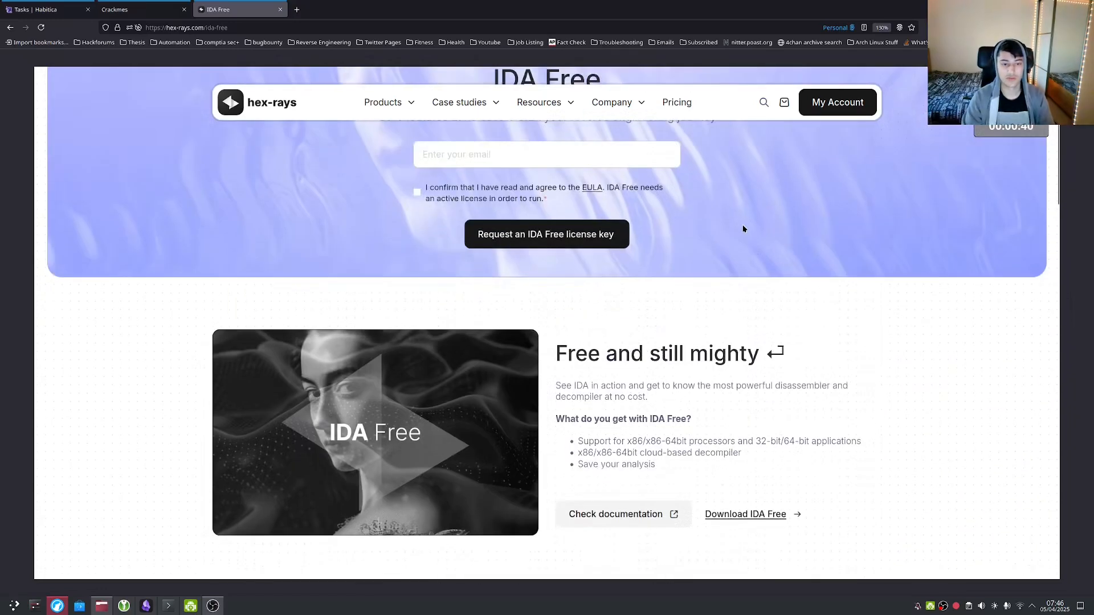
scroll(738, 232, down, 2)
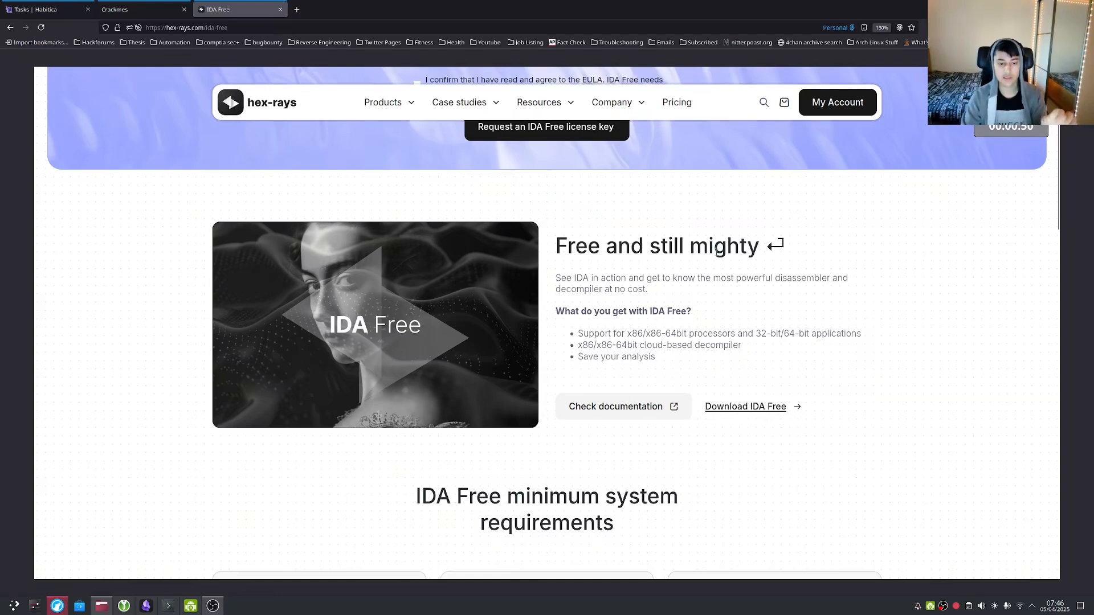
scroll(717, 250, up, 3)
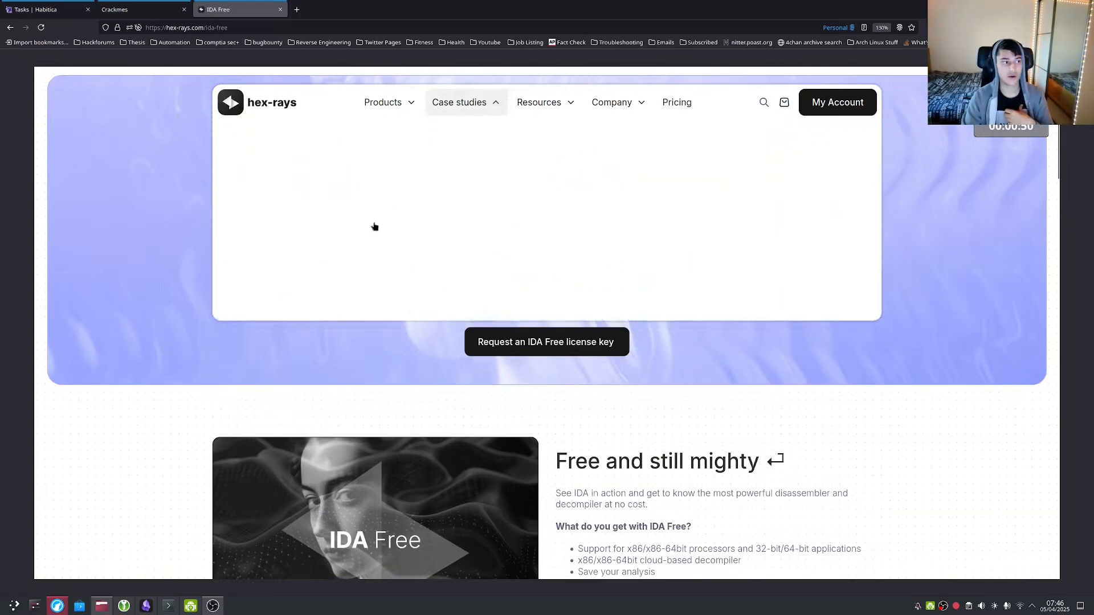
right_click(270, 9)
click(291, 16)
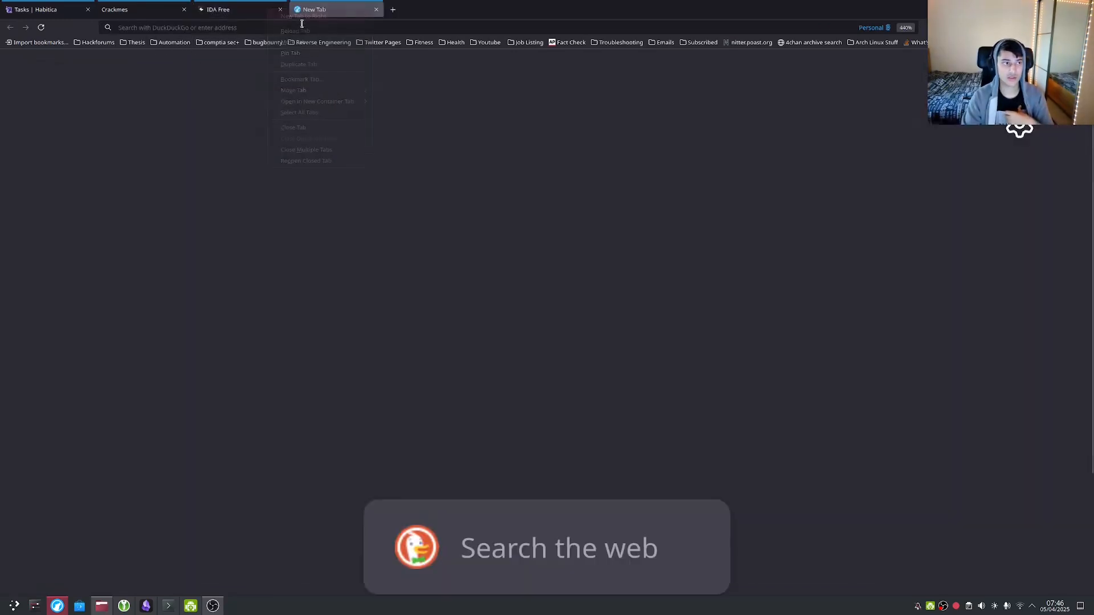
Search DuckDuckGo for 'virtualbox' and skim the results.
text(virtual)
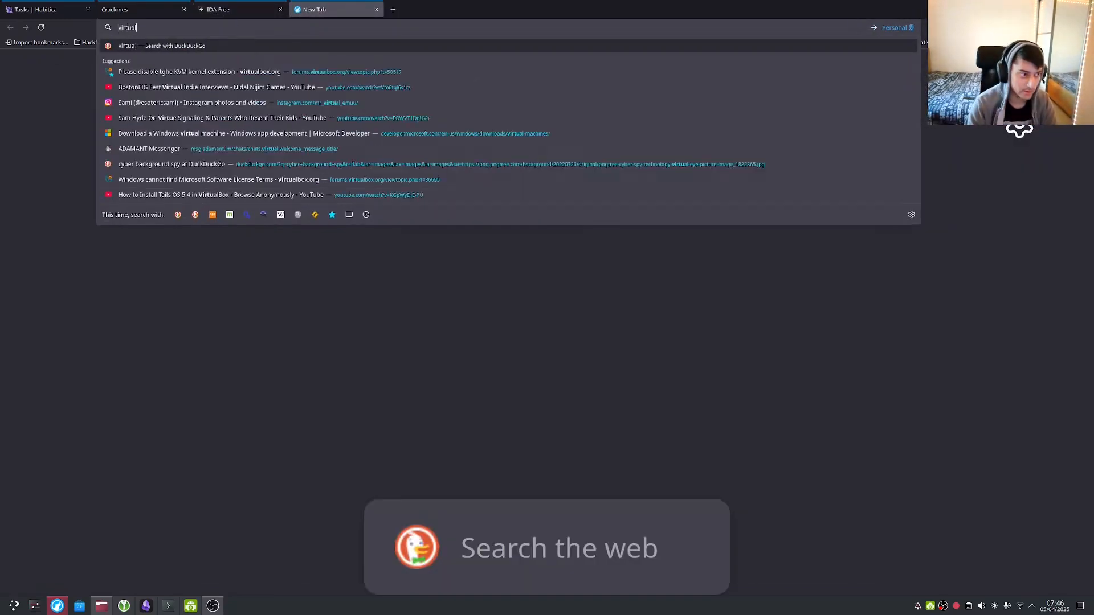
text(box)
key(Return)
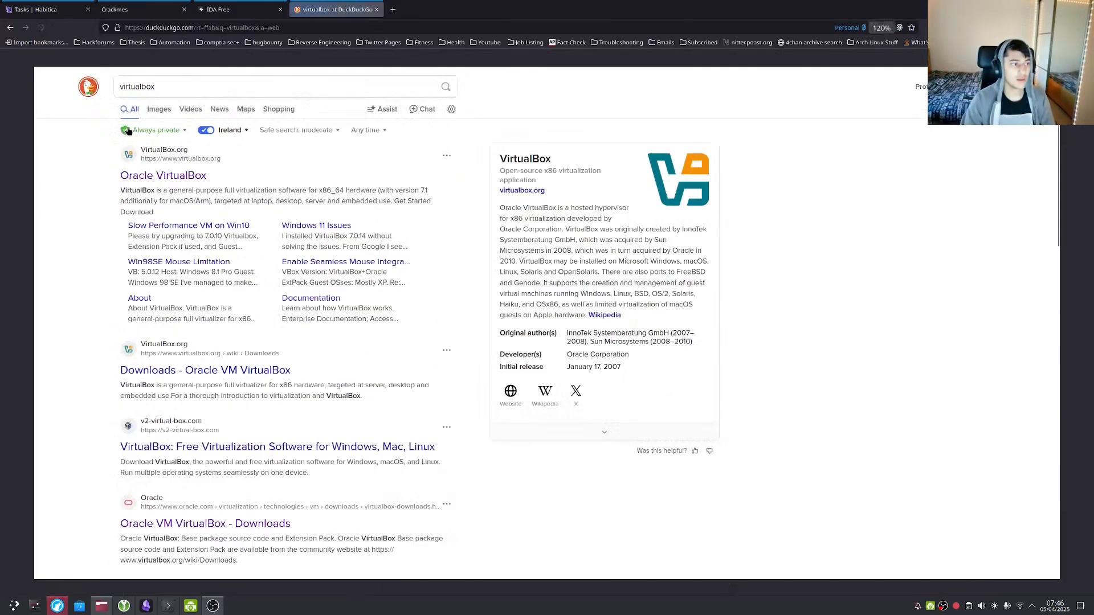
scroll(125, 225, down, 4)
scroll(119, 231, up, 3)
scroll(118, 231, up, 1)
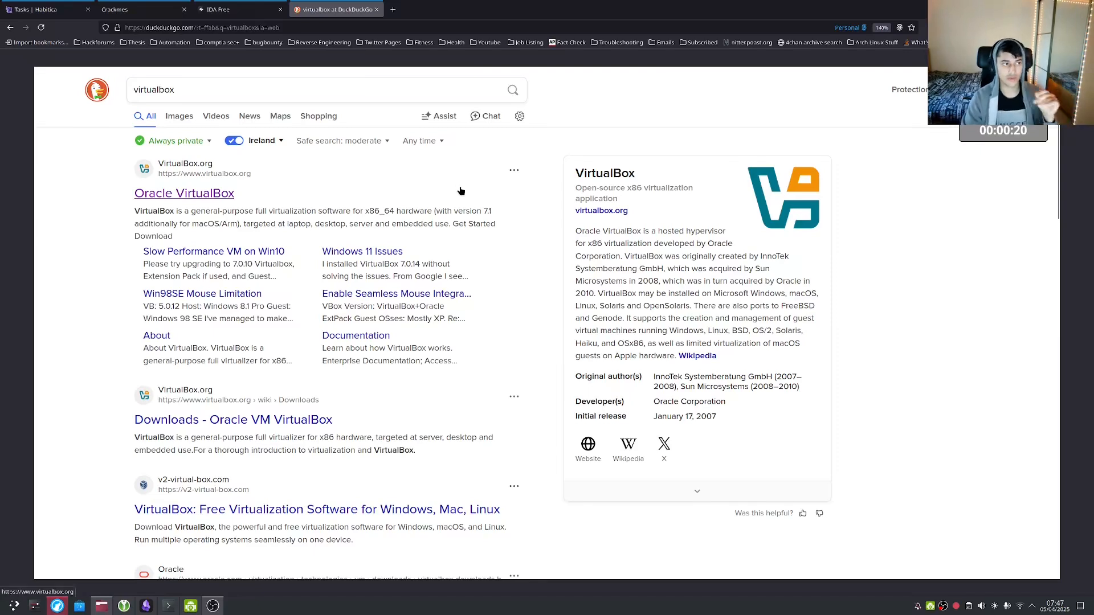
Glance back at the IDA Free tab, then switch to the crackmes.one tab.
click(234, 9)
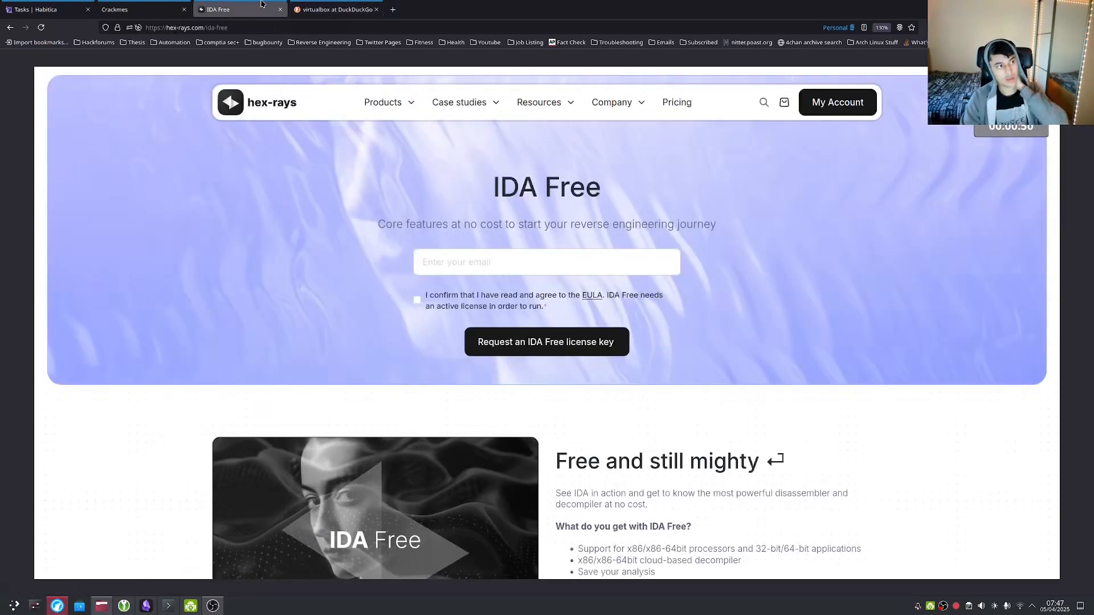
scroll(294, 213, down, 10)
scroll(406, 305, up, 8)
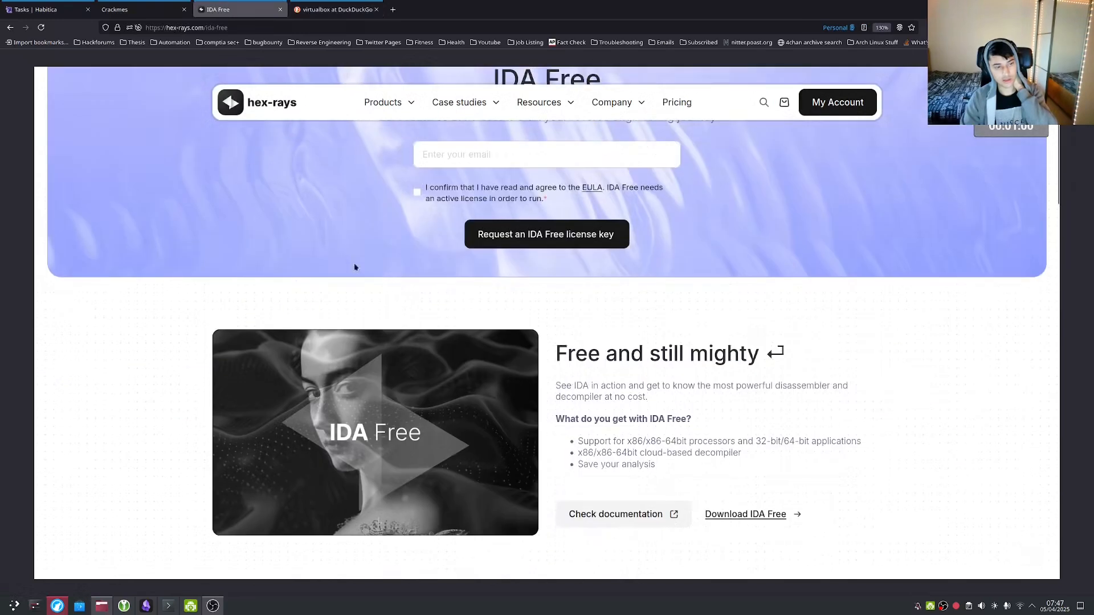
click(137, 9)
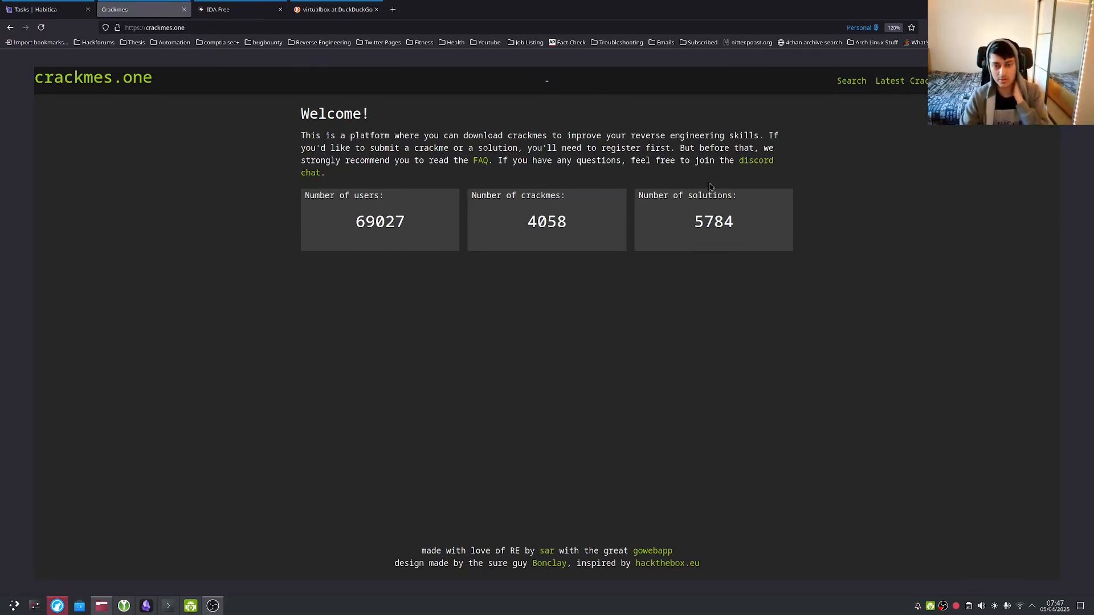
Open the Latest Crackmes list and find 'babyrev' on the page.
click(909, 88)
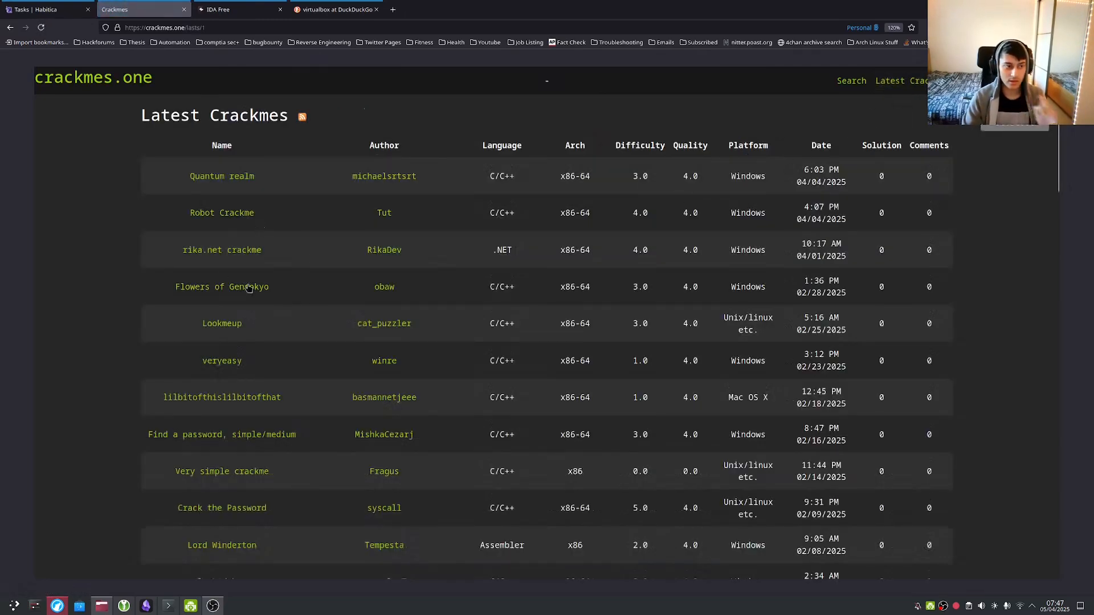
scroll(273, 302, down, 5)
scroll(288, 312, down, 10)
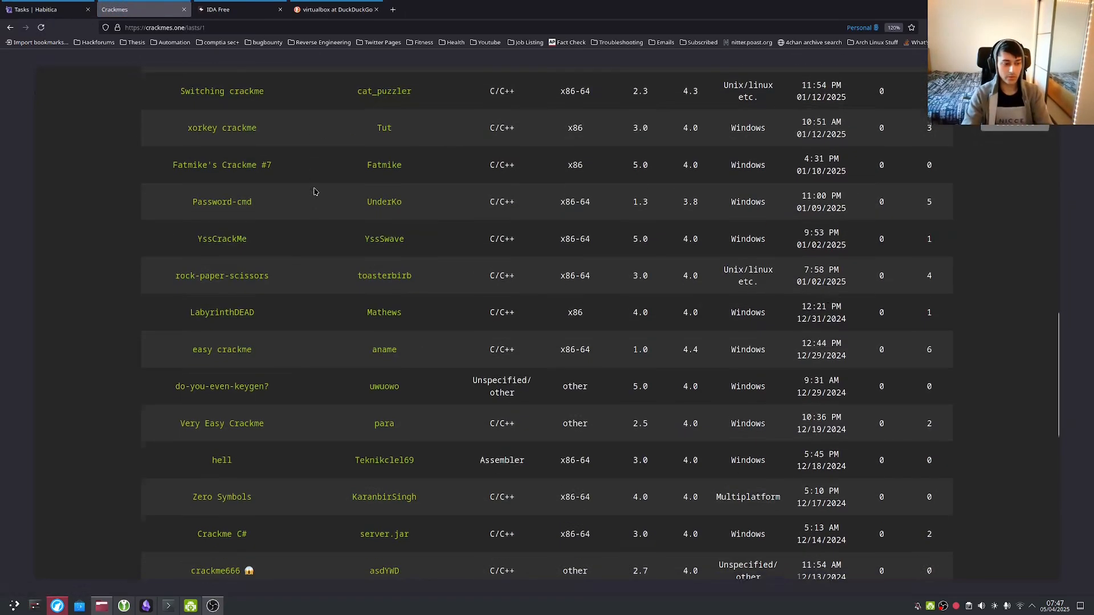
middle_click(346, 319)
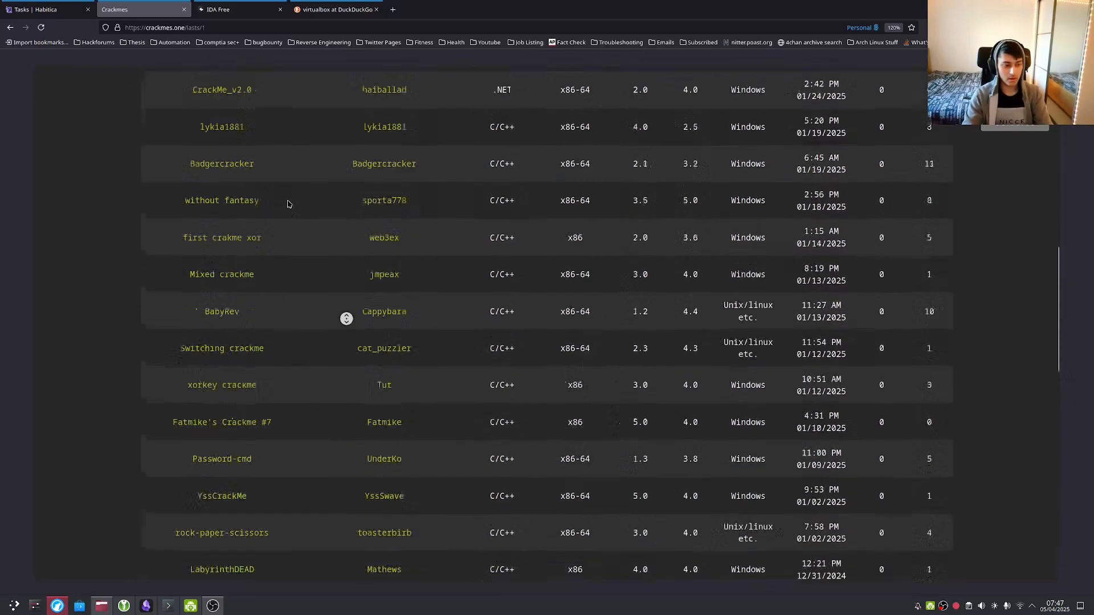
middle_click(341, 366)
scroll(332, 354, up, 7)
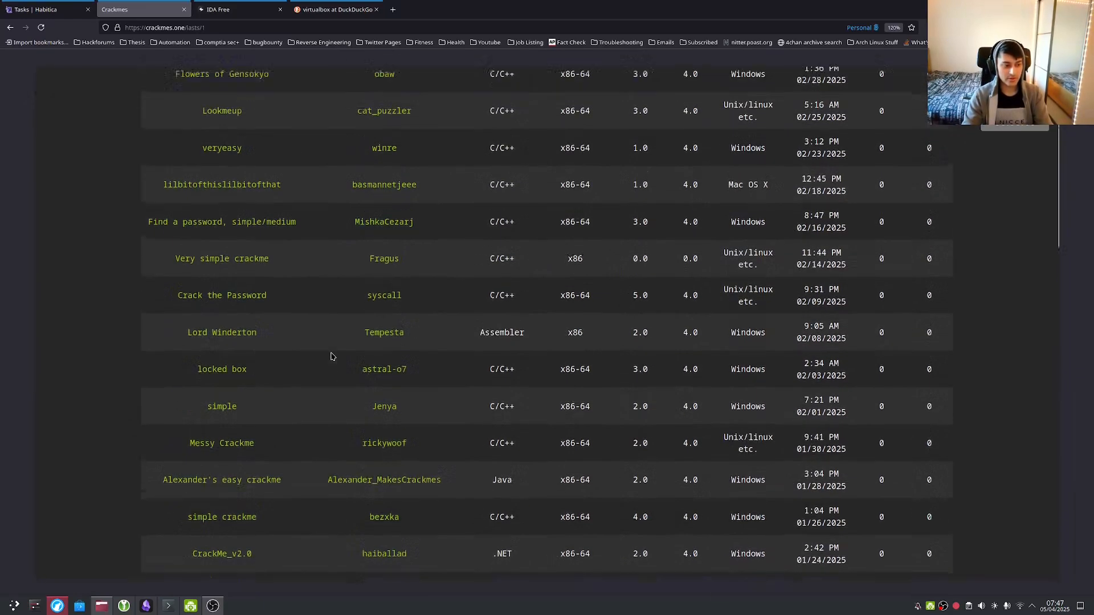
text(babyrev)
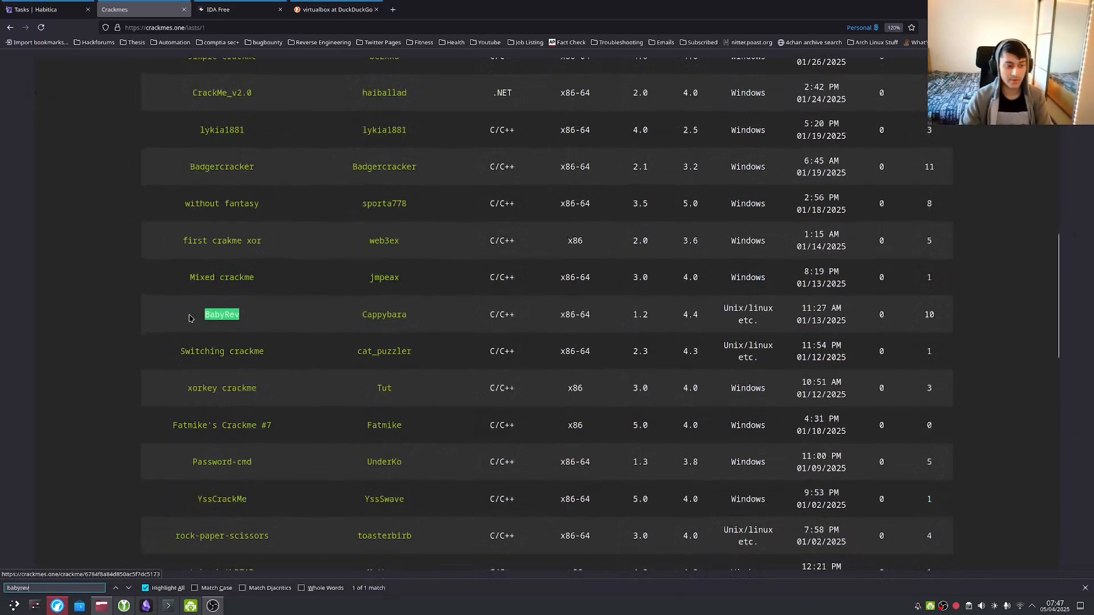
Open the BabyRev crackme page and read its secret-code description.
click(220, 316)
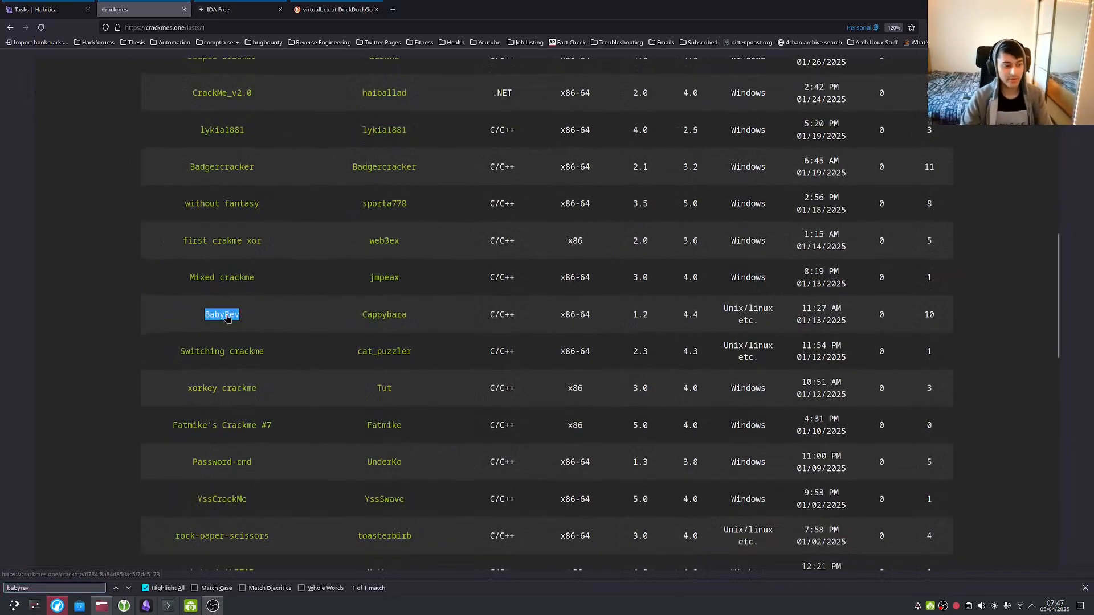
drag(306, 226, 779, 265)
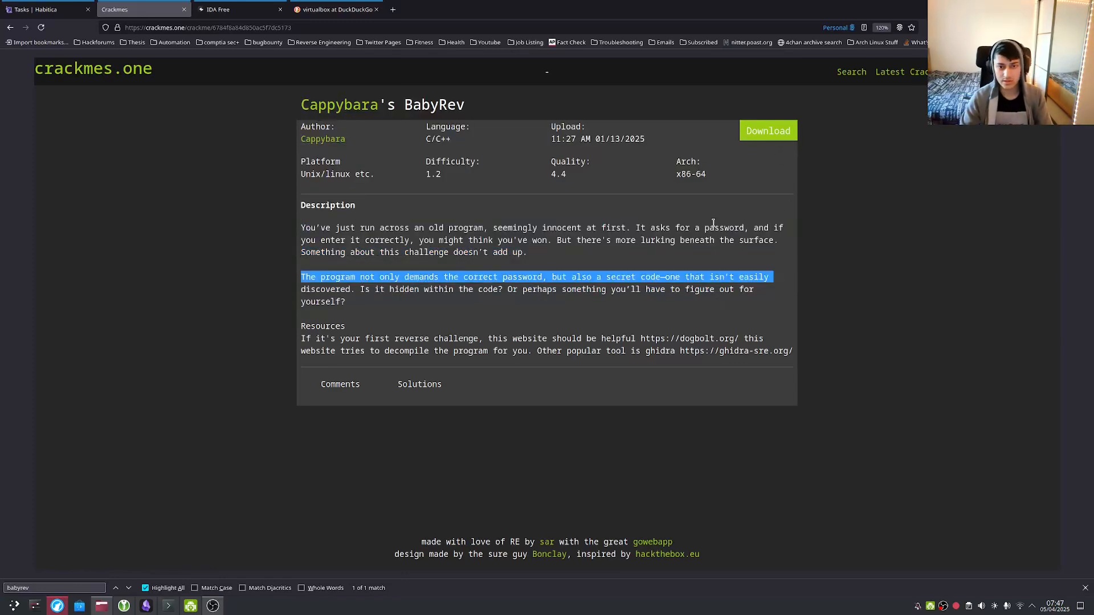
click(713, 223)
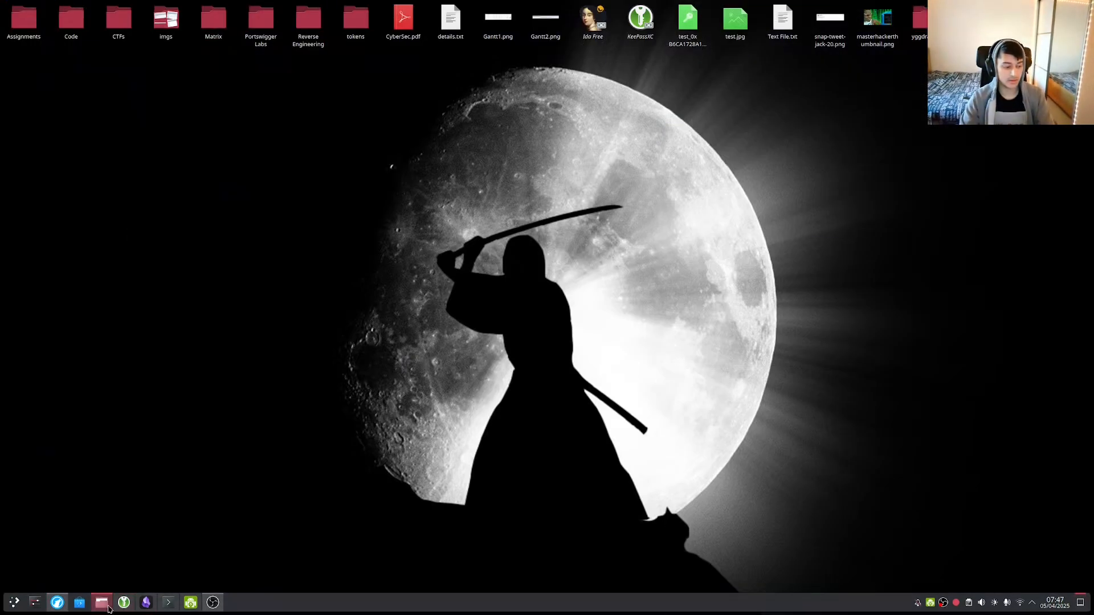
click(105, 606)
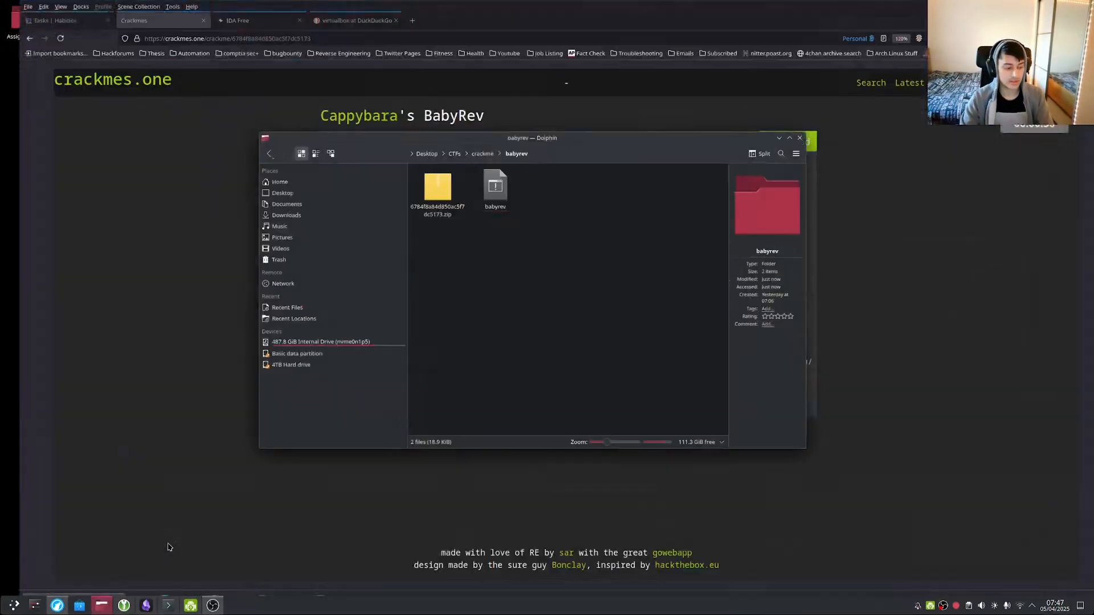
Minimize Firefox and OBS to reveal the babyrev folder, then select and deselect the binary.
click(1050, 9)
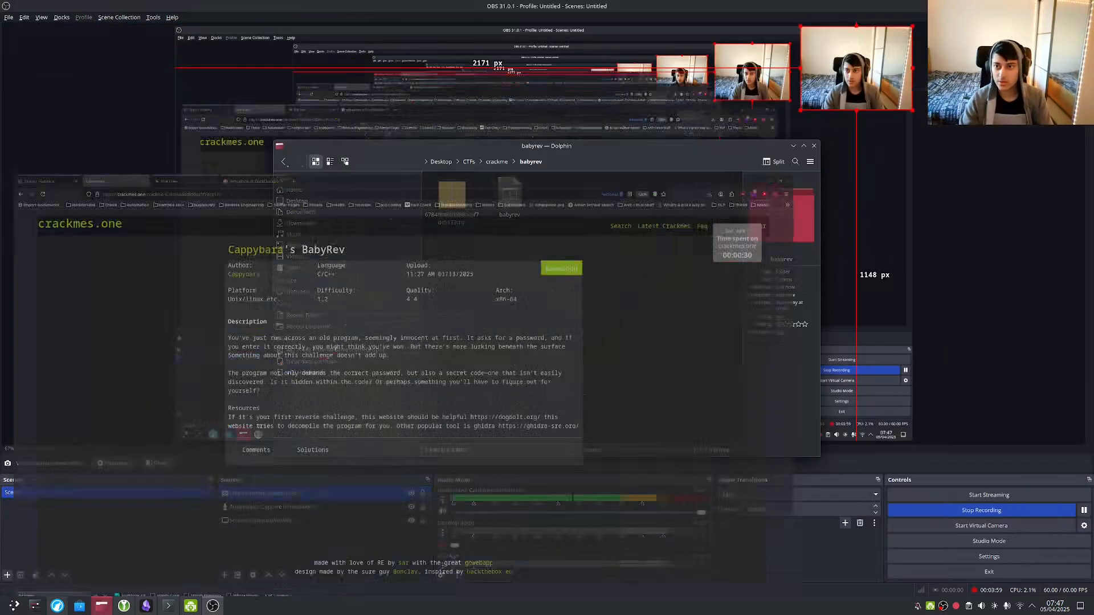
click(1067, 6)
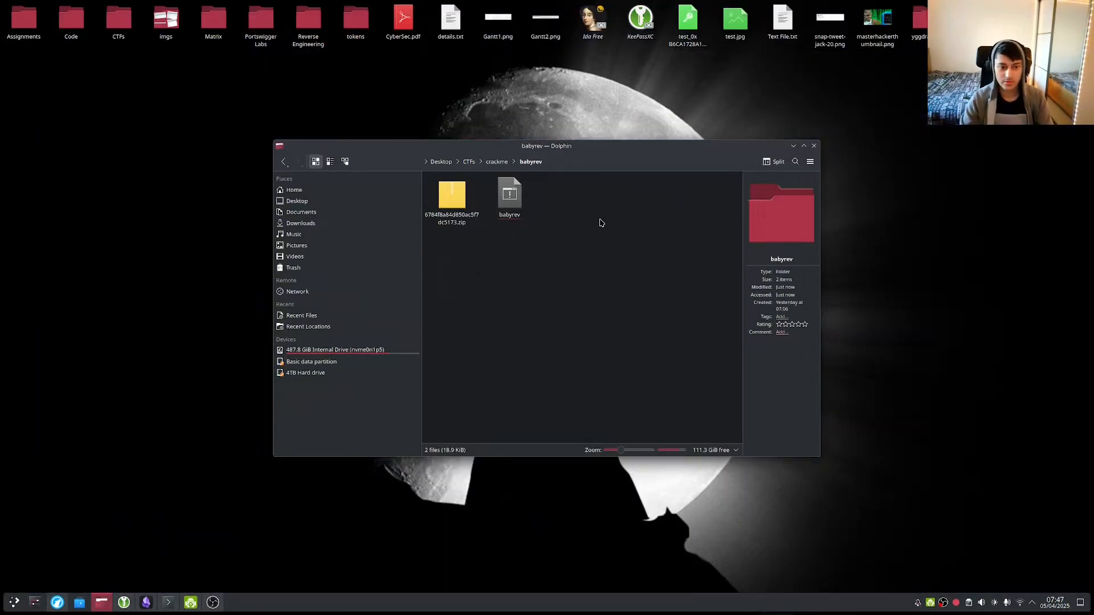
mouse_move(494, 291)
mouse_down()
mouse_move(558, 211)
mouse_move(495, 298)
mouse_up()
drag(491, 251, 556, 183)
click(615, 240)
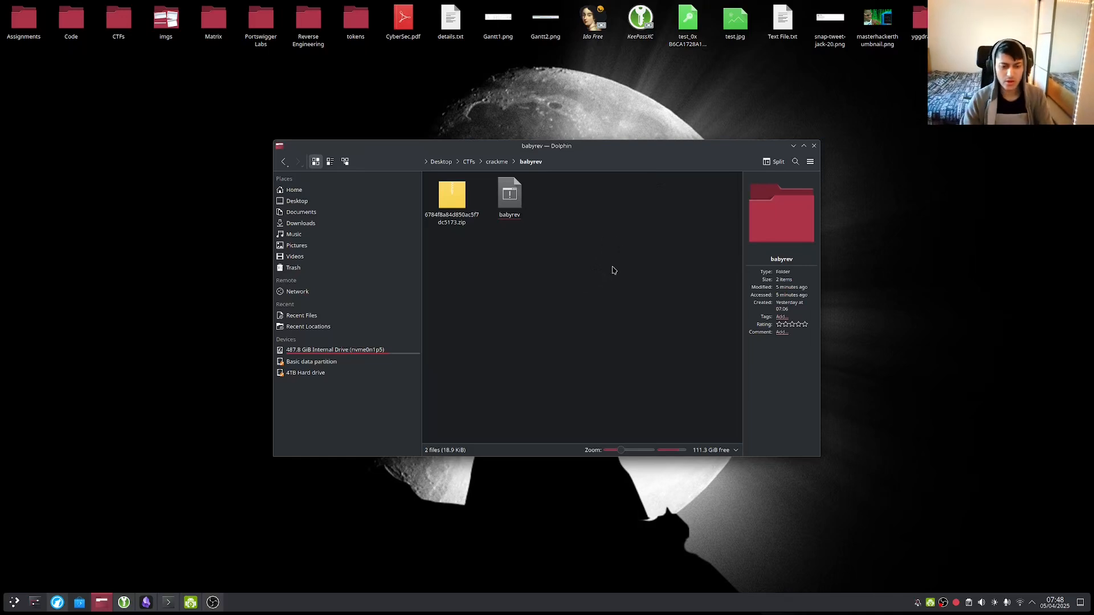
Extract the babyrev zip archive here, keeping the already existing files.
click(456, 210)
right_click(456, 209)
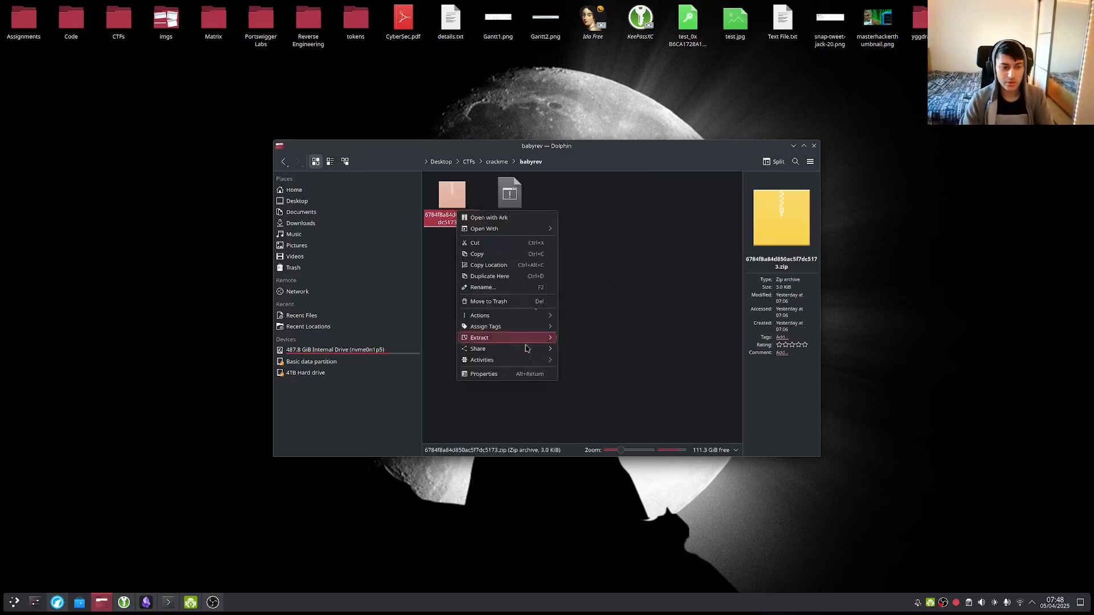
mouse_move(522, 340)
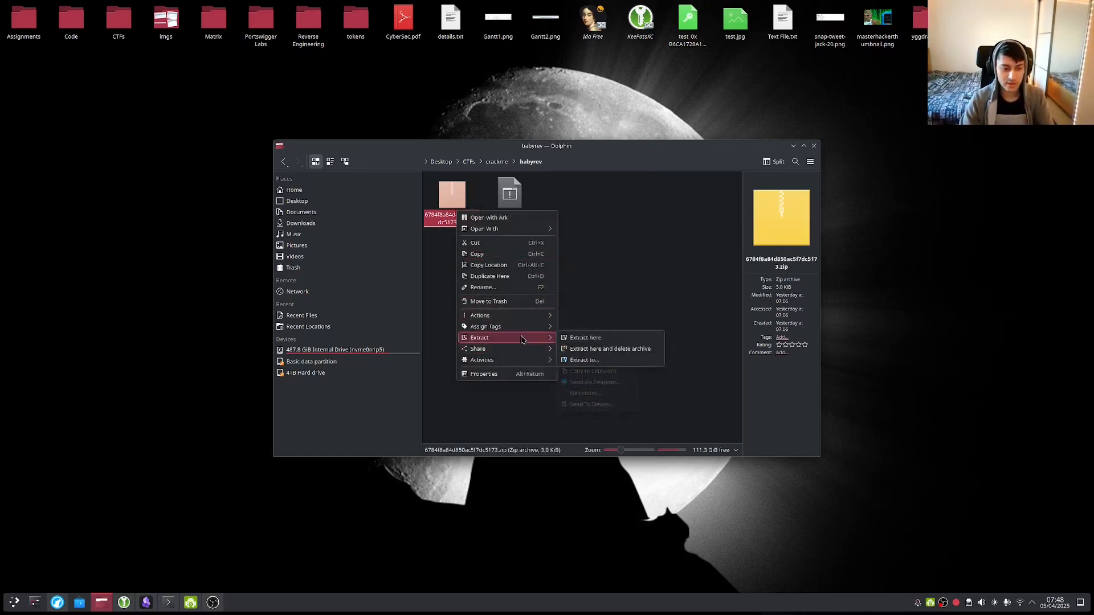
click(575, 337)
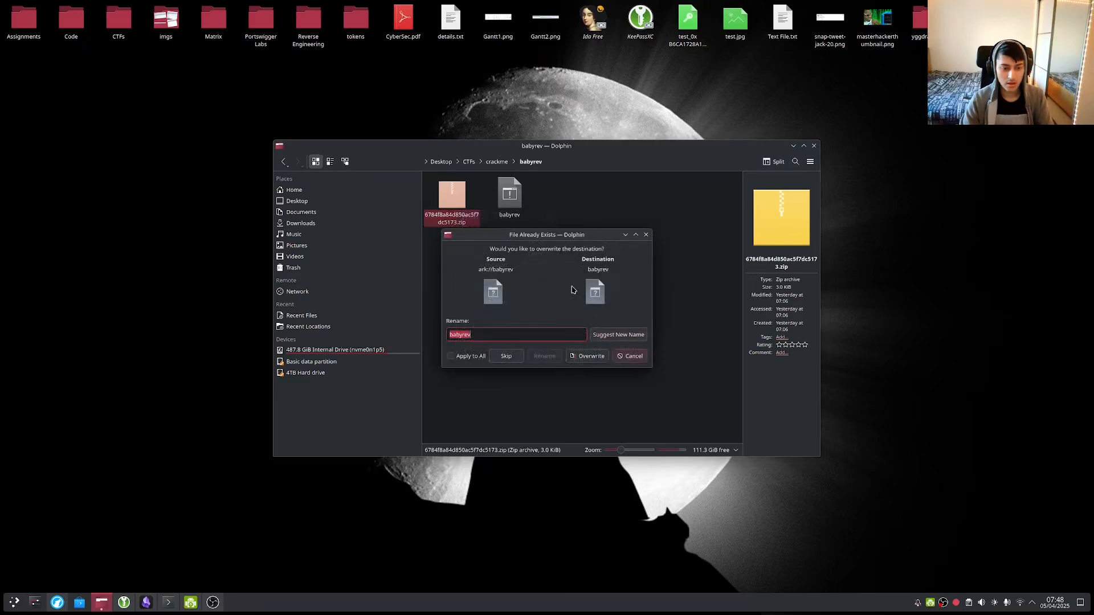
click(646, 235)
drag(532, 252, 621, 291)
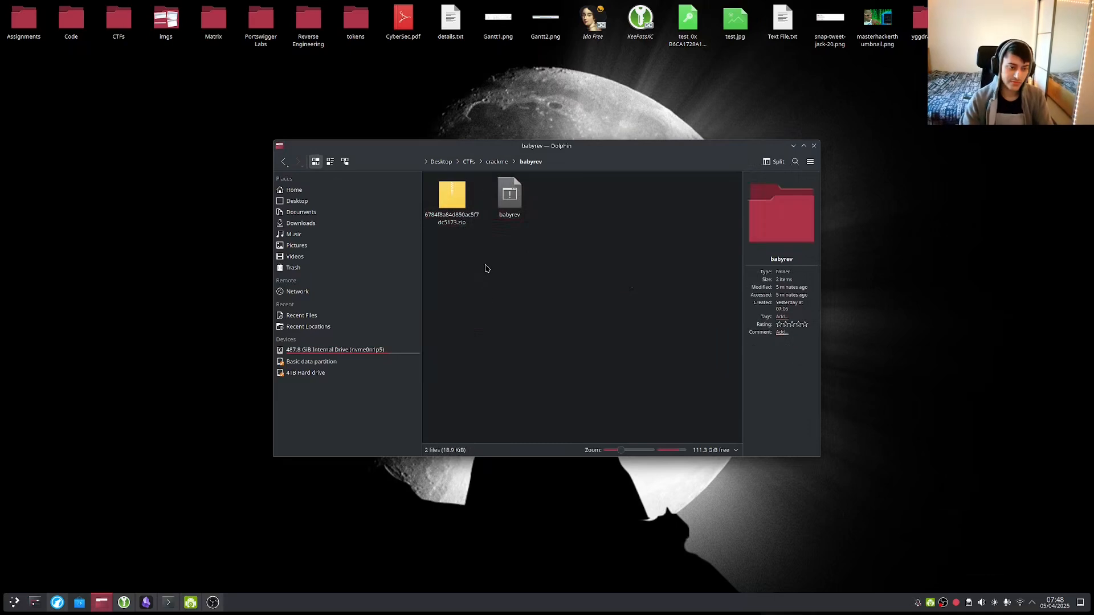
Open the crackme folder in Konsole through Open With > Other Application.
right_click(601, 269)
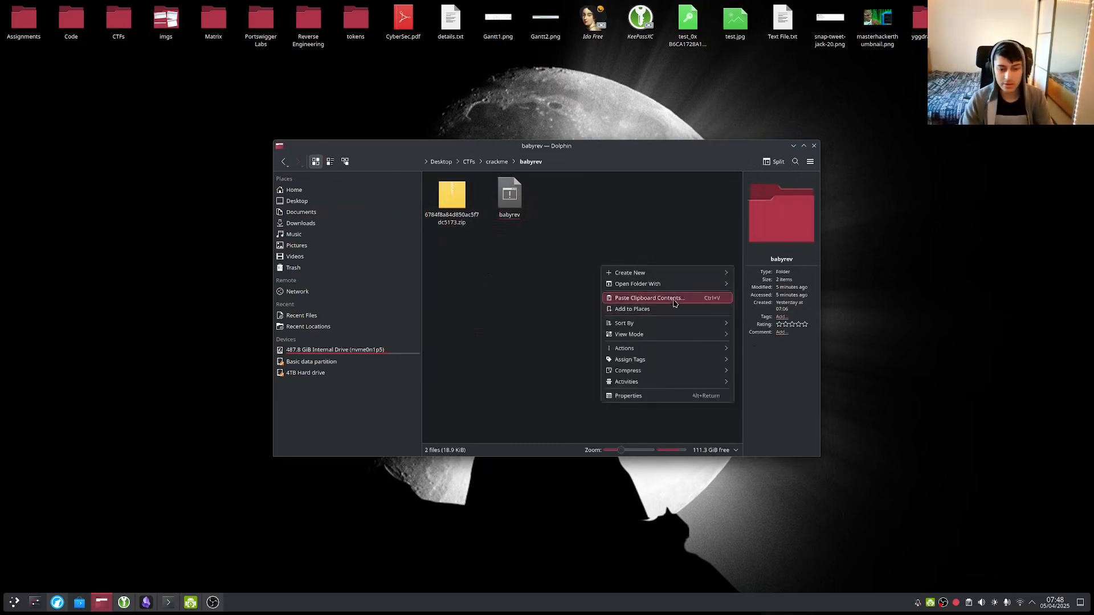
mouse_move(661, 284)
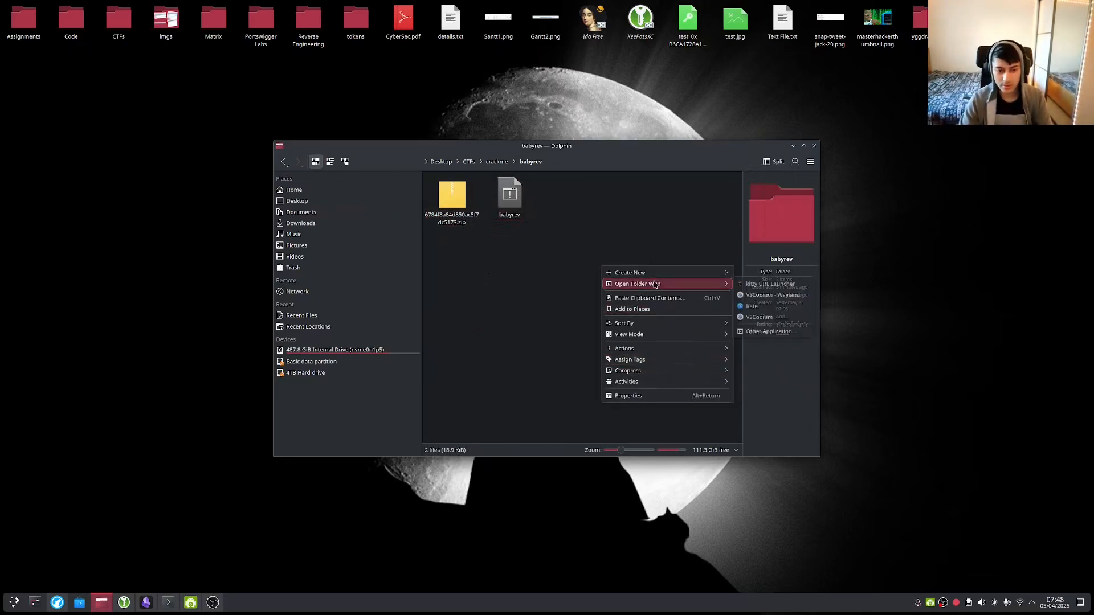
click(781, 332)
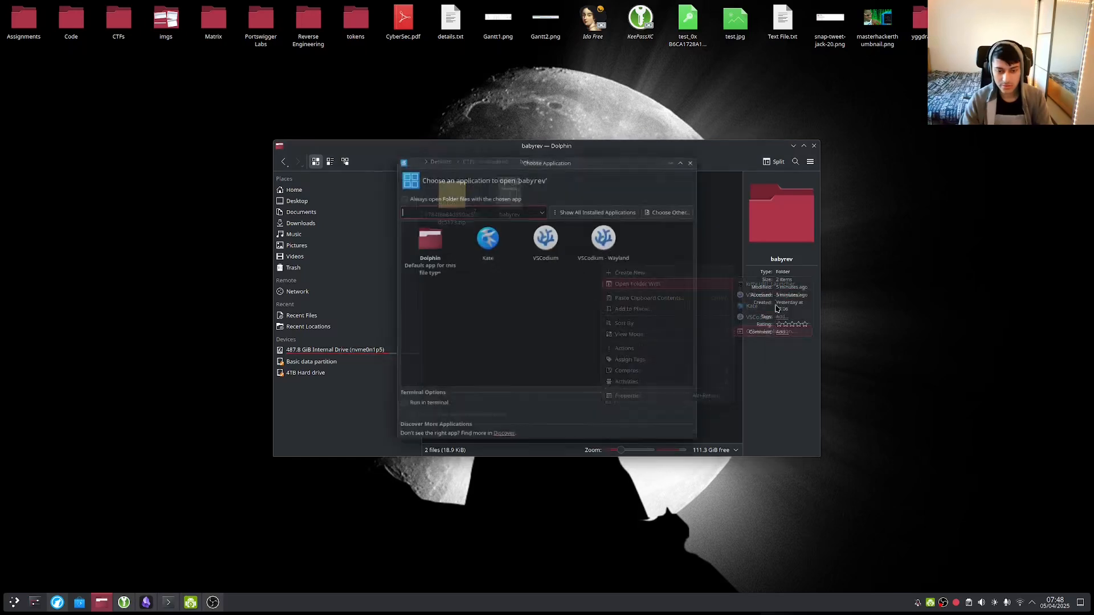
text(konsole)
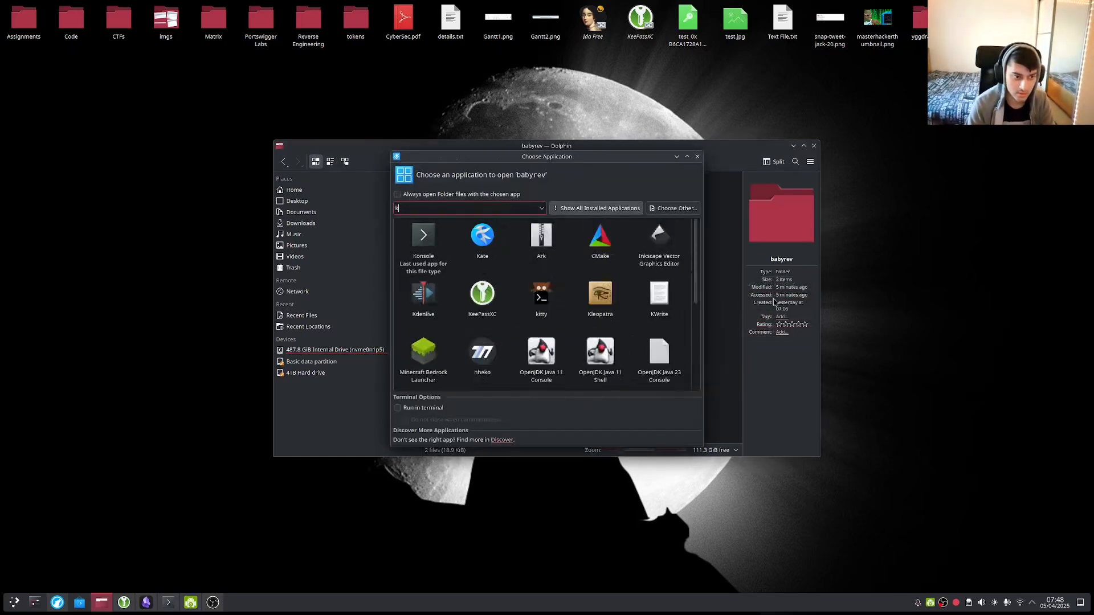
key(Return)
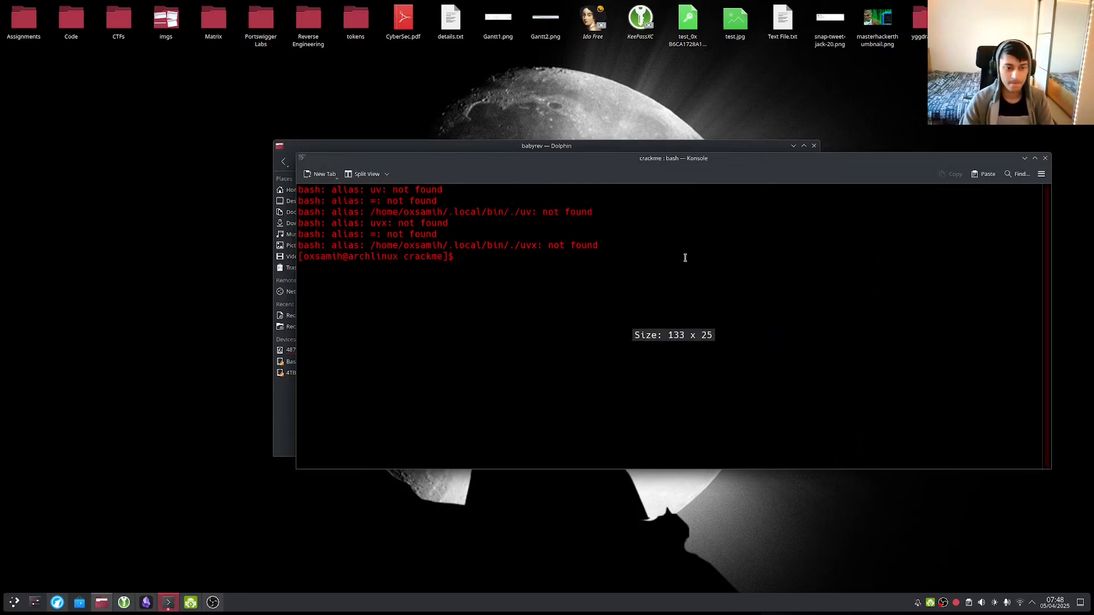
Clear the terminal, reposition the window, and run file on babyrev/.
text(clear)
key(Return)
drag(680, 163, 690, 270)
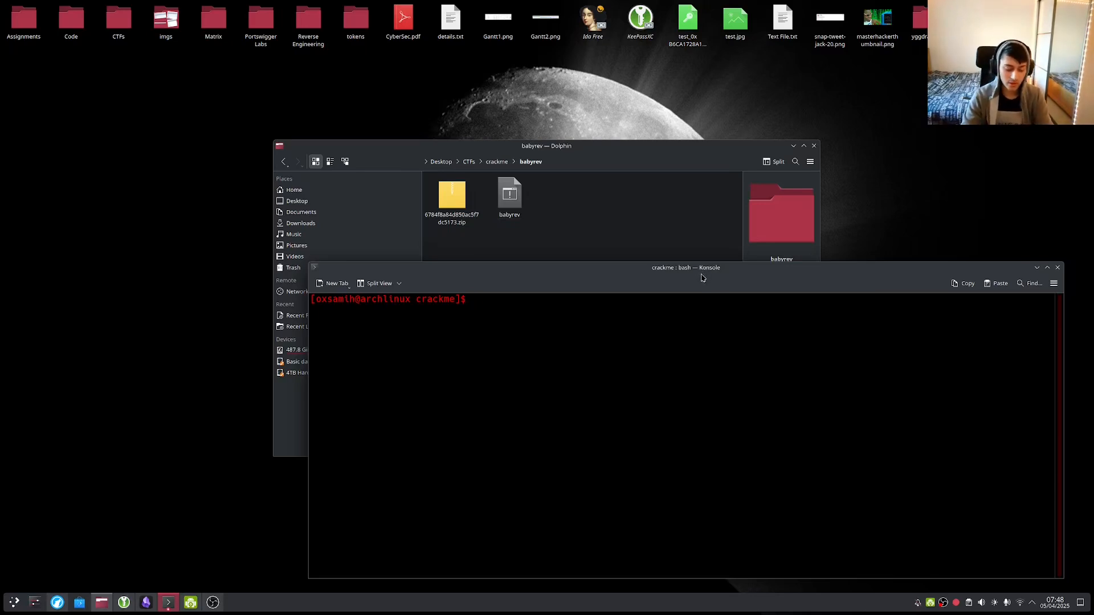
text(file)
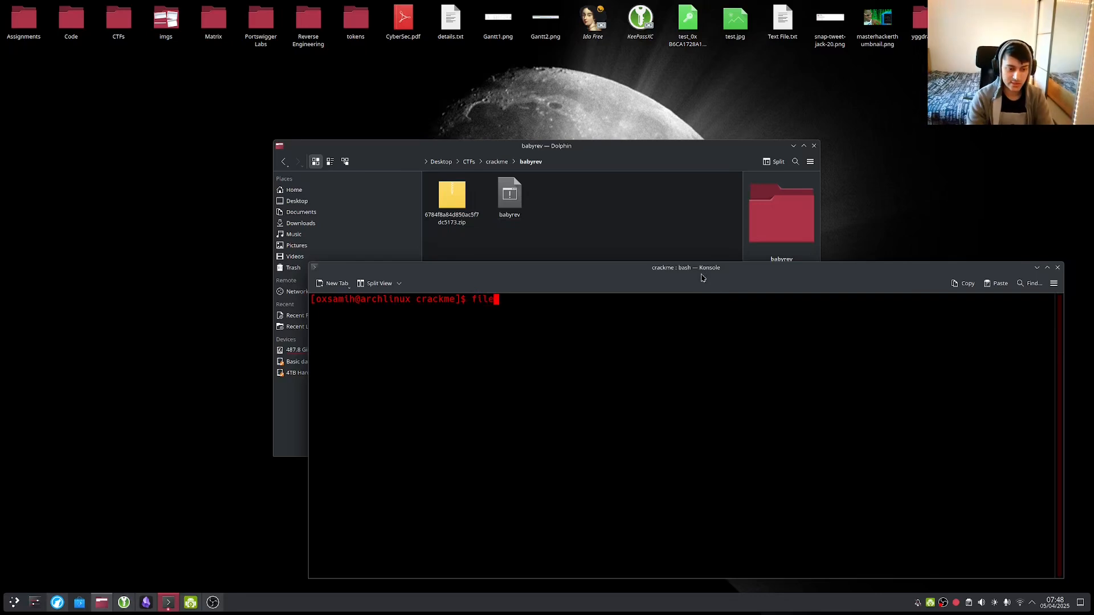
text( ba)
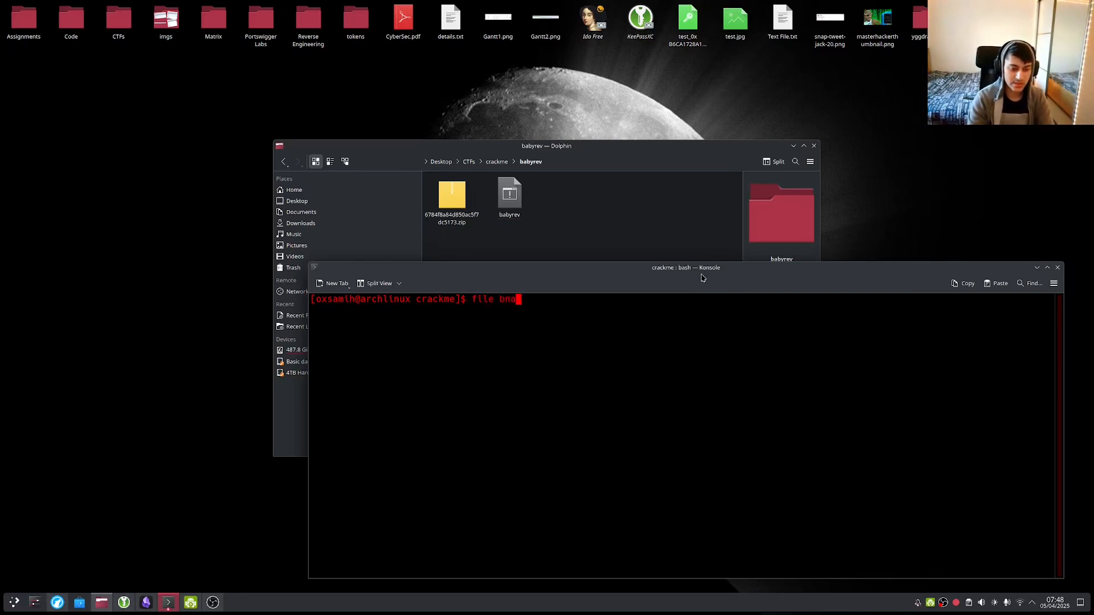
key(Tab)
key(Return)
Change into the babyrev folder and clear the screen.
text(cd)
key(BackSpace)
key(BackSpace)
text(;s)
key(Return)
text(cd b)
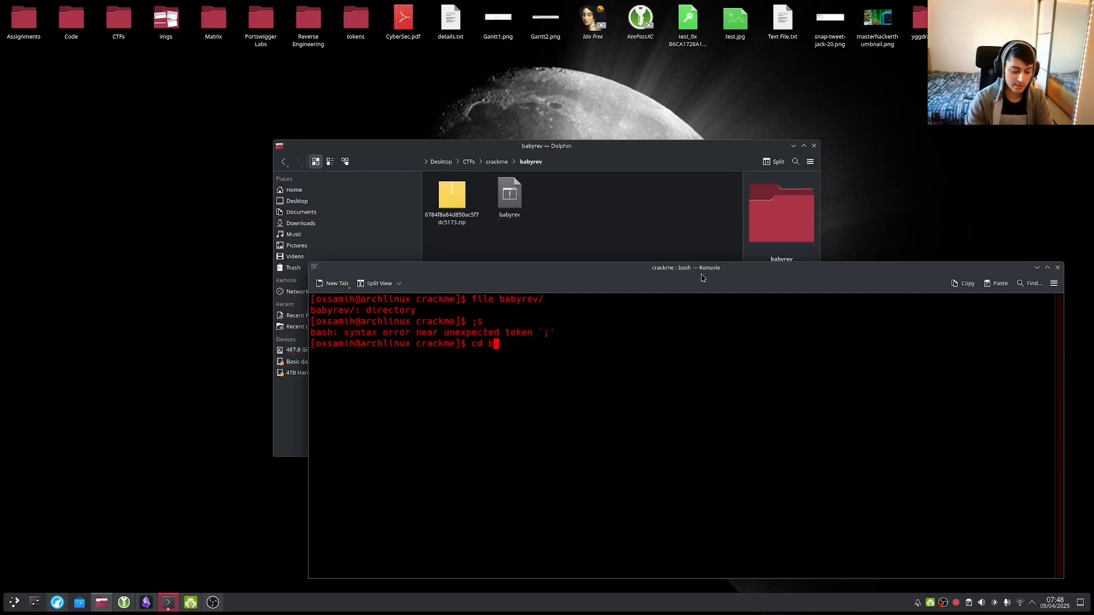
key(Tab)
key(Return)
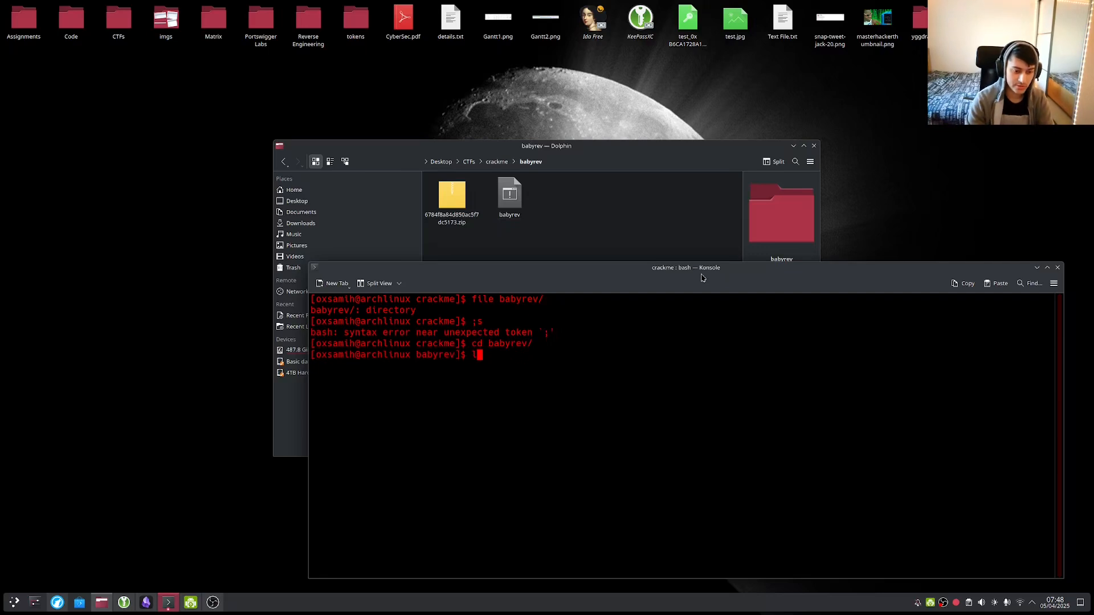
text(clear)
key(Return)
Run file babyrev, confirming a 64-bit x86-64 ELF PIE executable, then clear the screen.
text(ls)
key(Return)
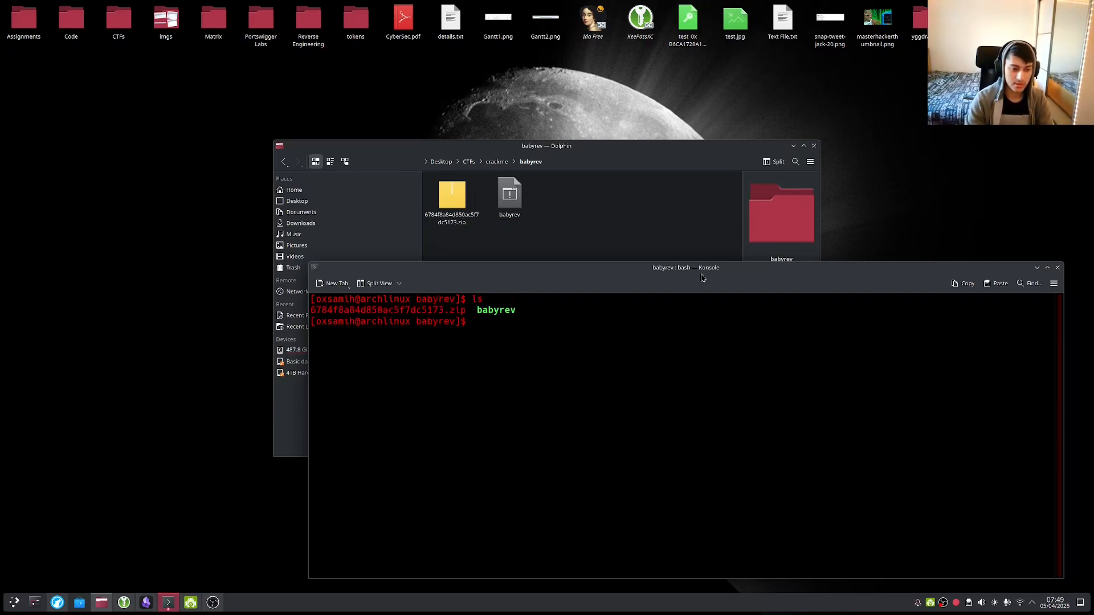
text(file babyrev)
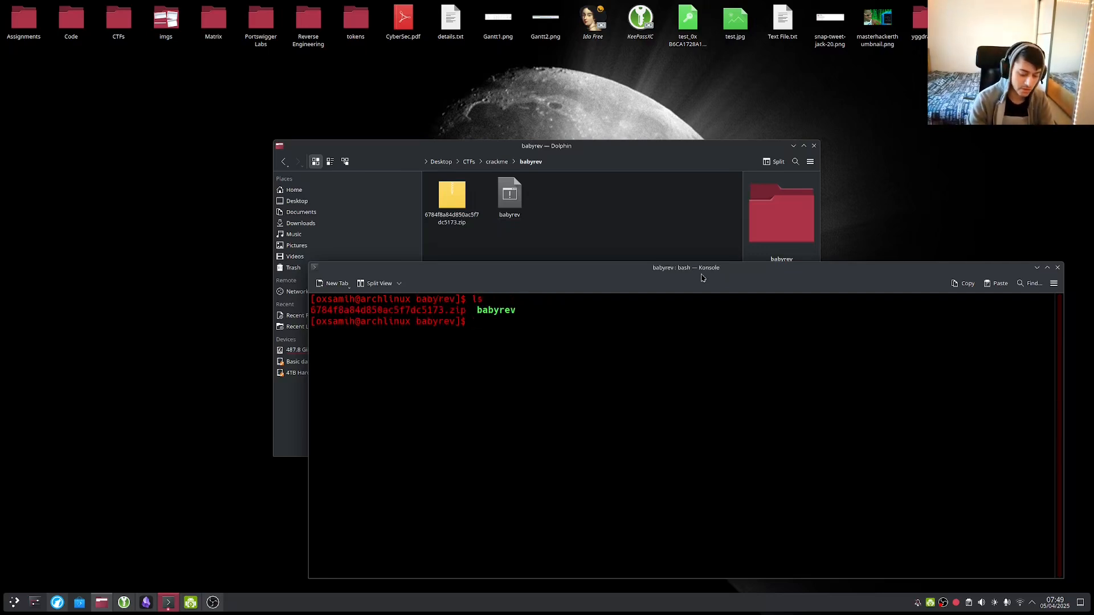
key(Return)
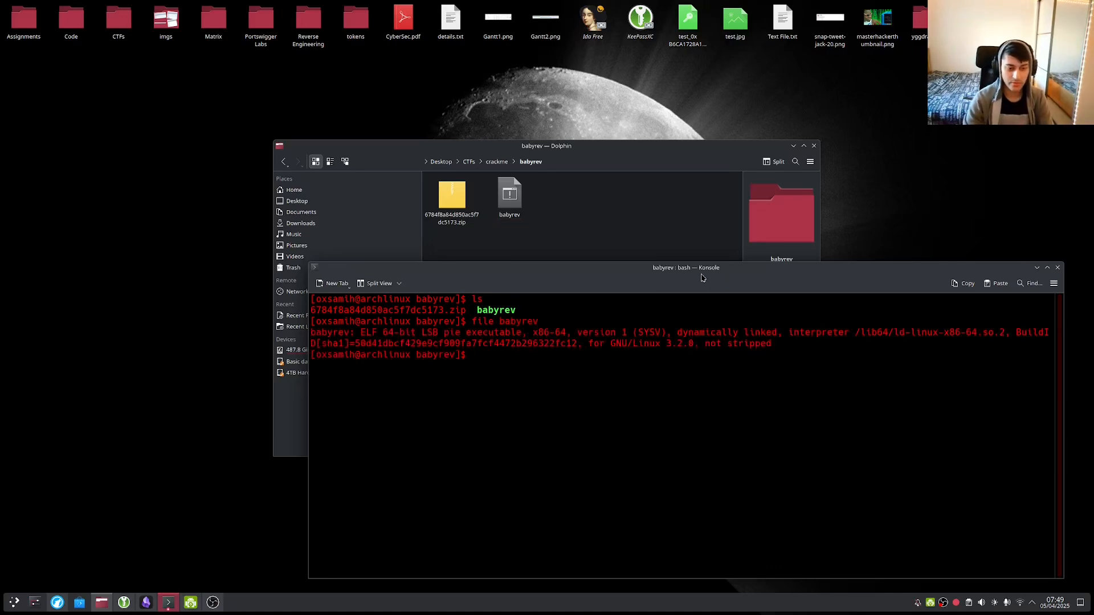
drag(341, 331, 564, 332)
click(522, 332)
click(568, 332)
drag(866, 332, 929, 341)
click(931, 333)
click(925, 335)
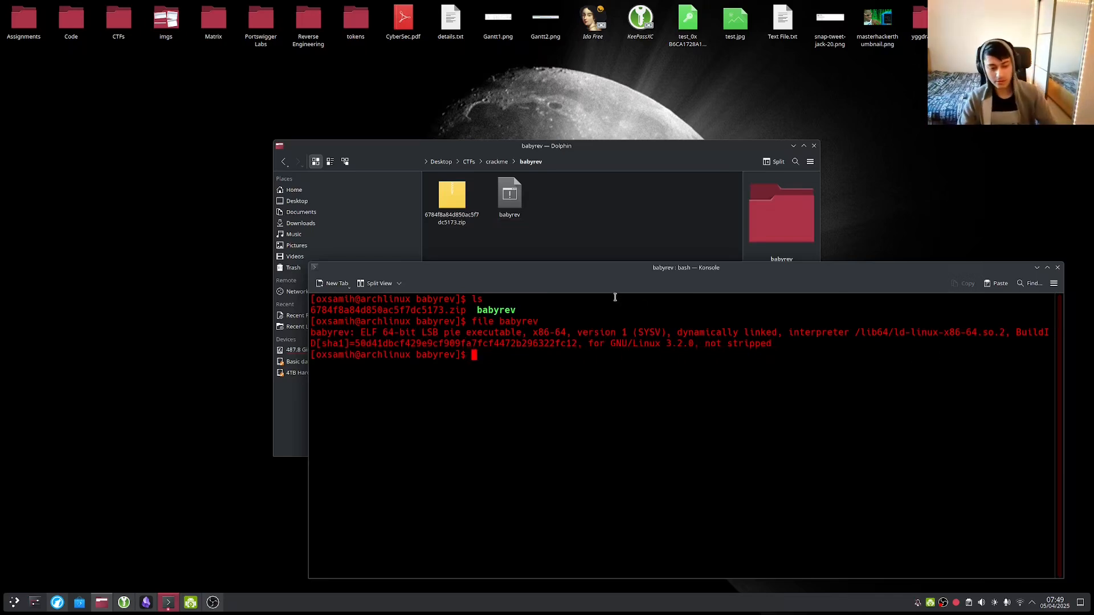
drag(626, 336, 623, 345)
text(clear)
key(Return)
text(./bab)
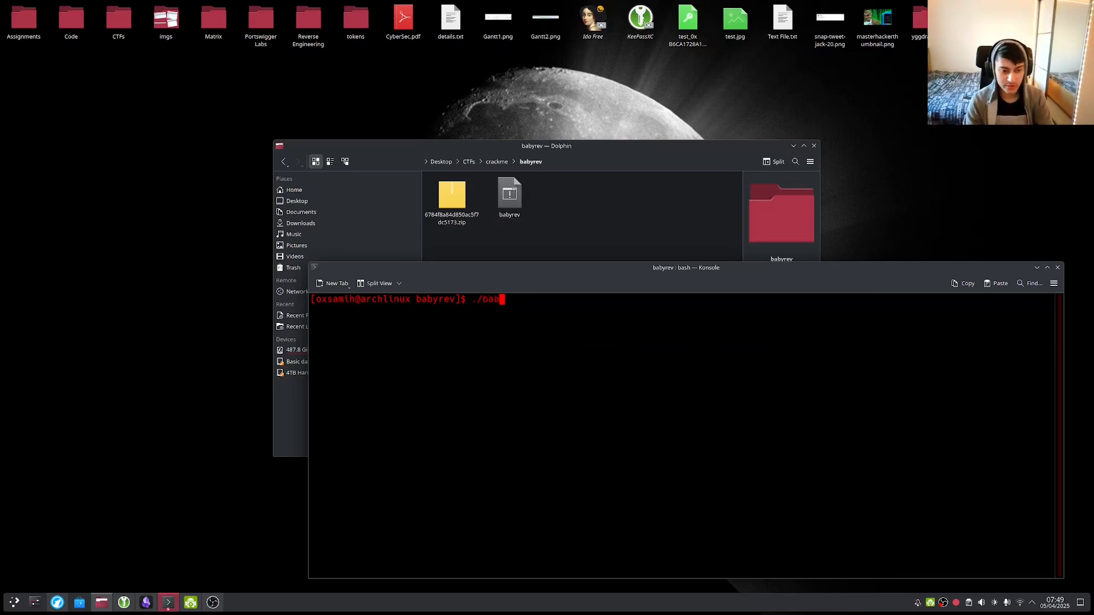
key(Tab)
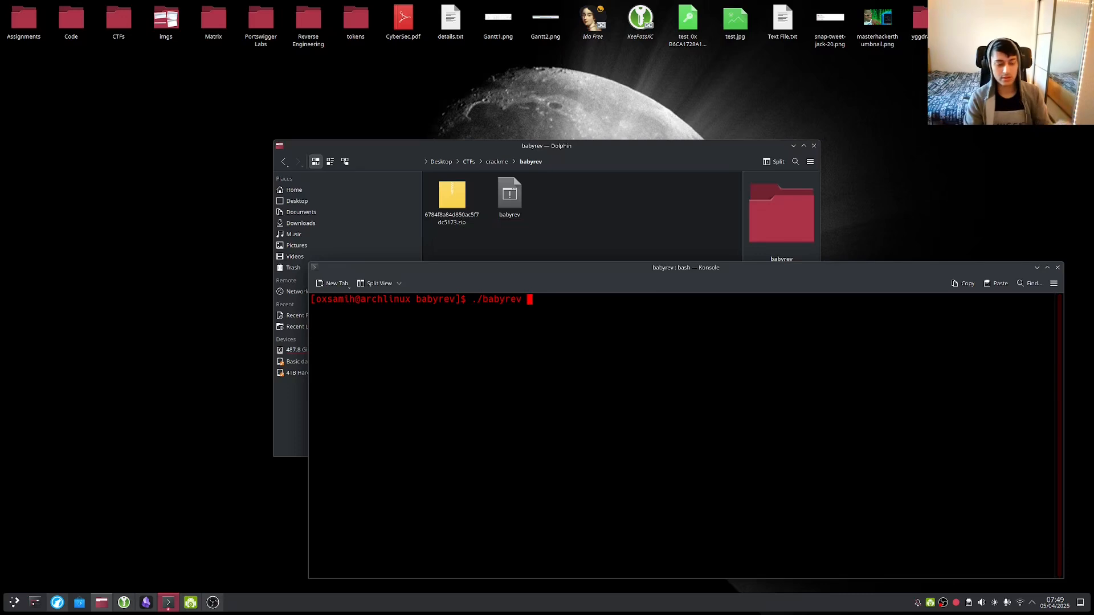
key(Return)
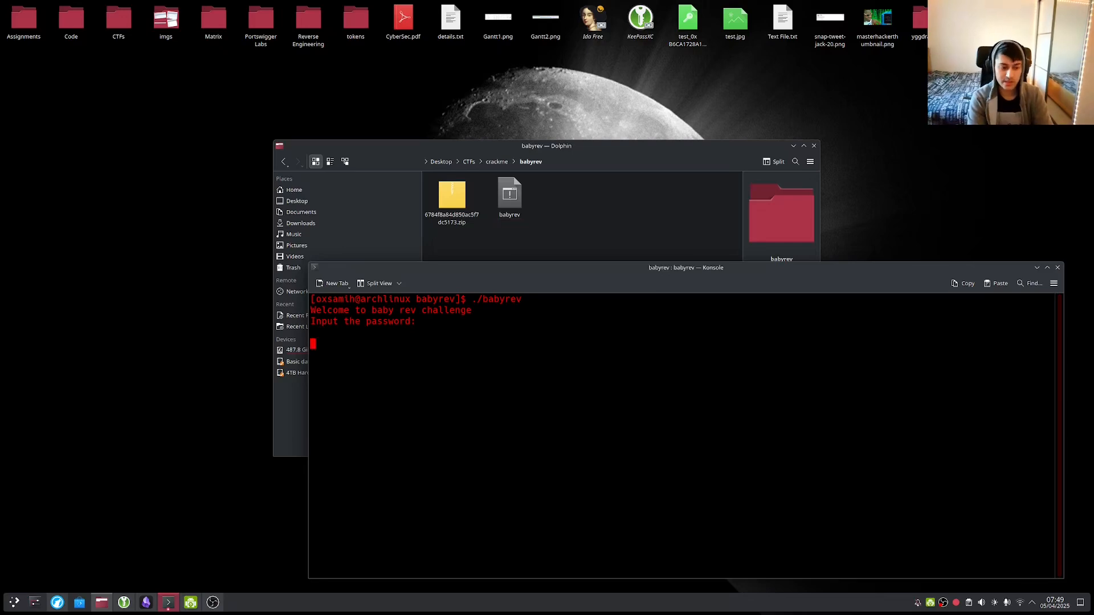
text(password)
key(Return)
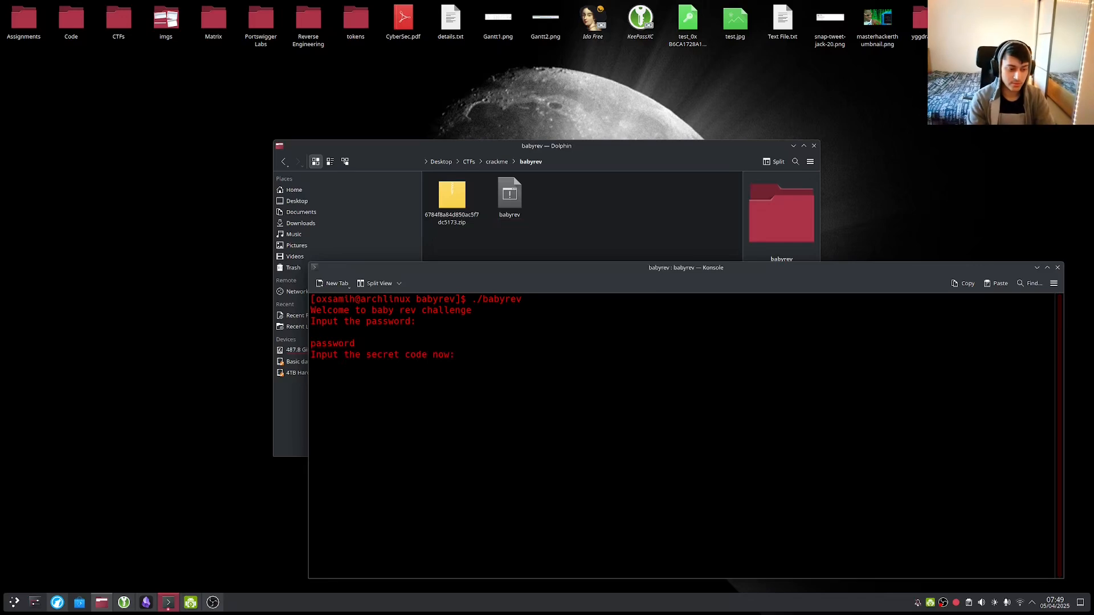
text(3232)
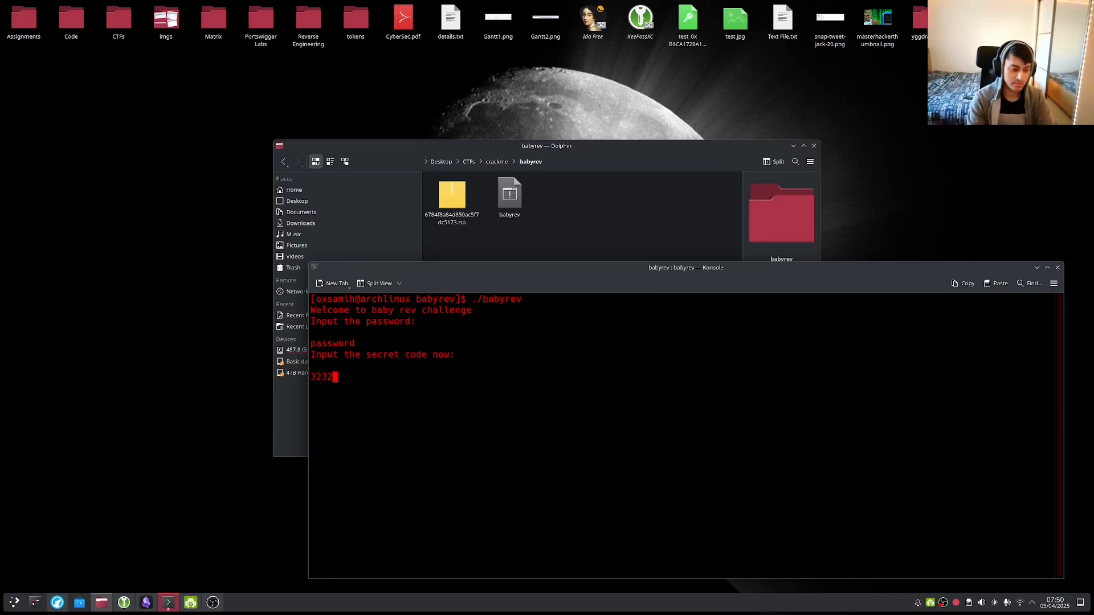
key(Return)
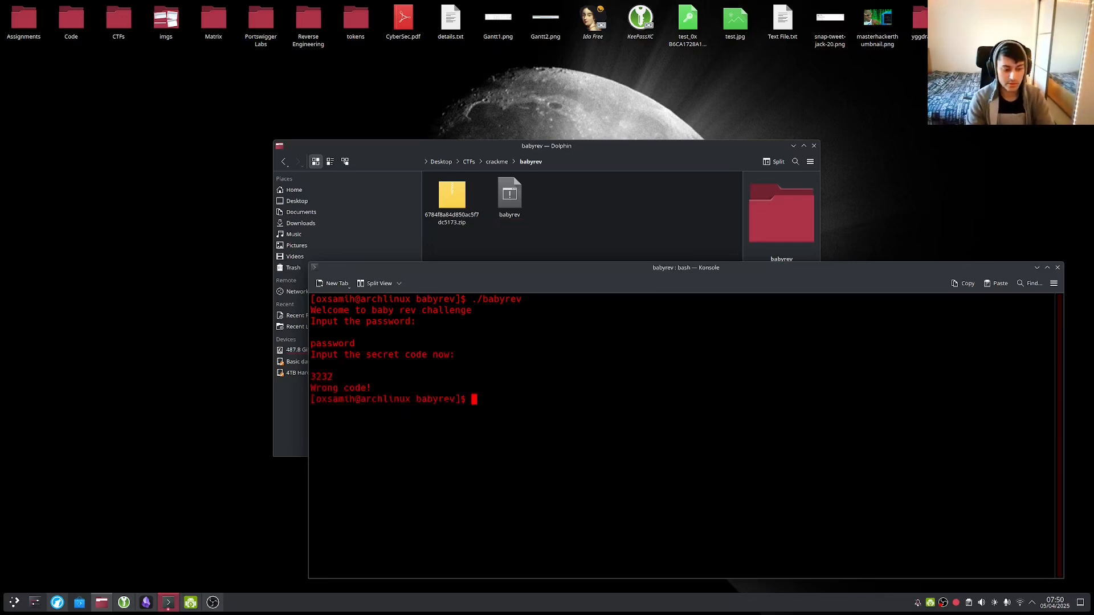
click(439, 347)
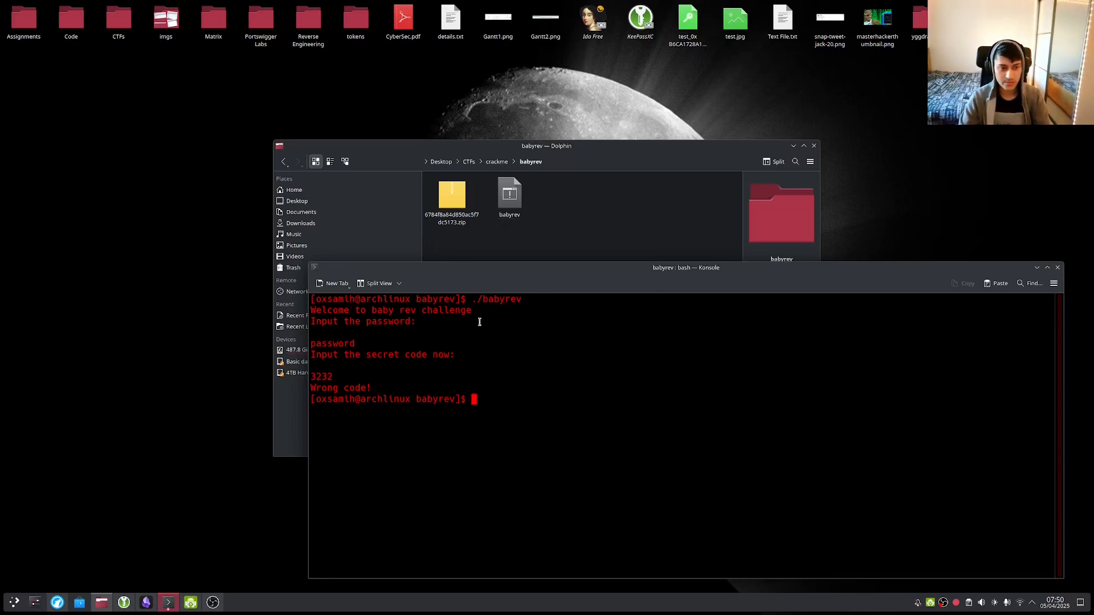
text(clear)
key(Return)
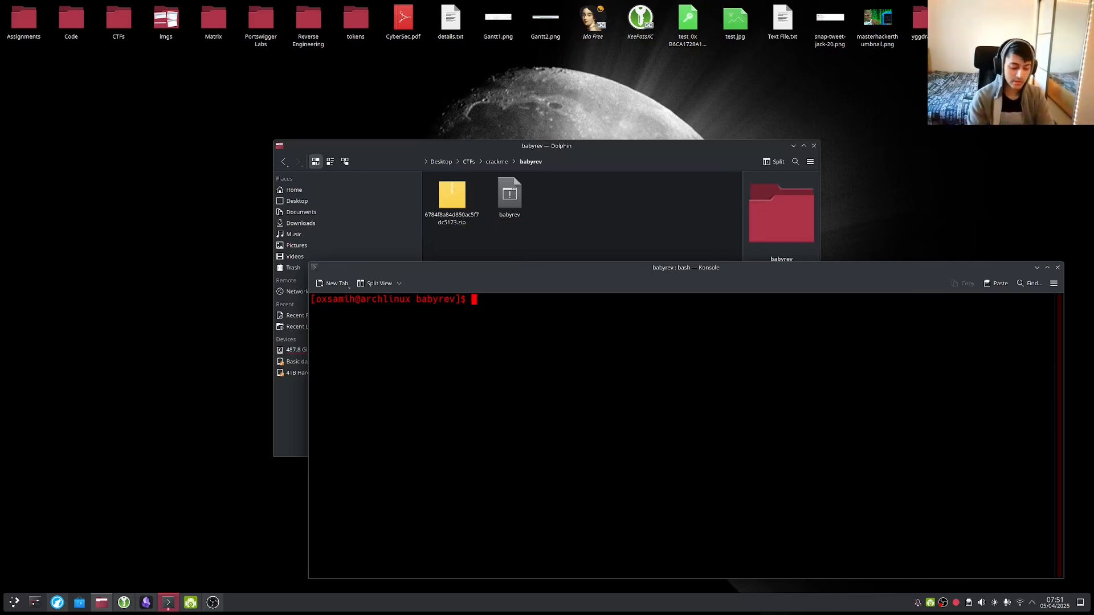
Run strings babyrev and scroll back through the output to strcmp.
text(strings)
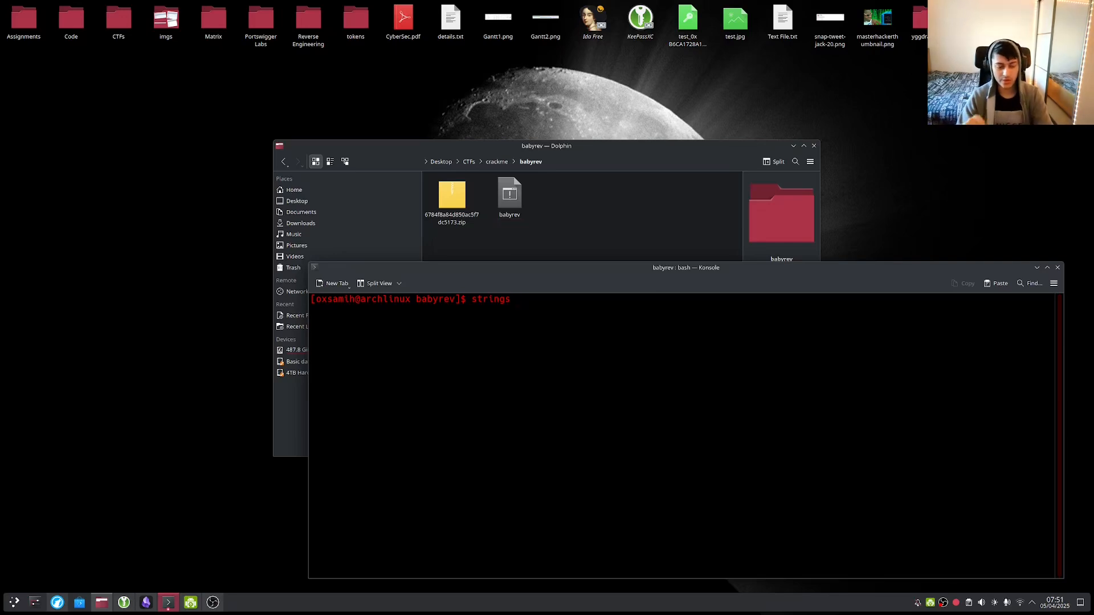
text(babyrev)
key(Return)
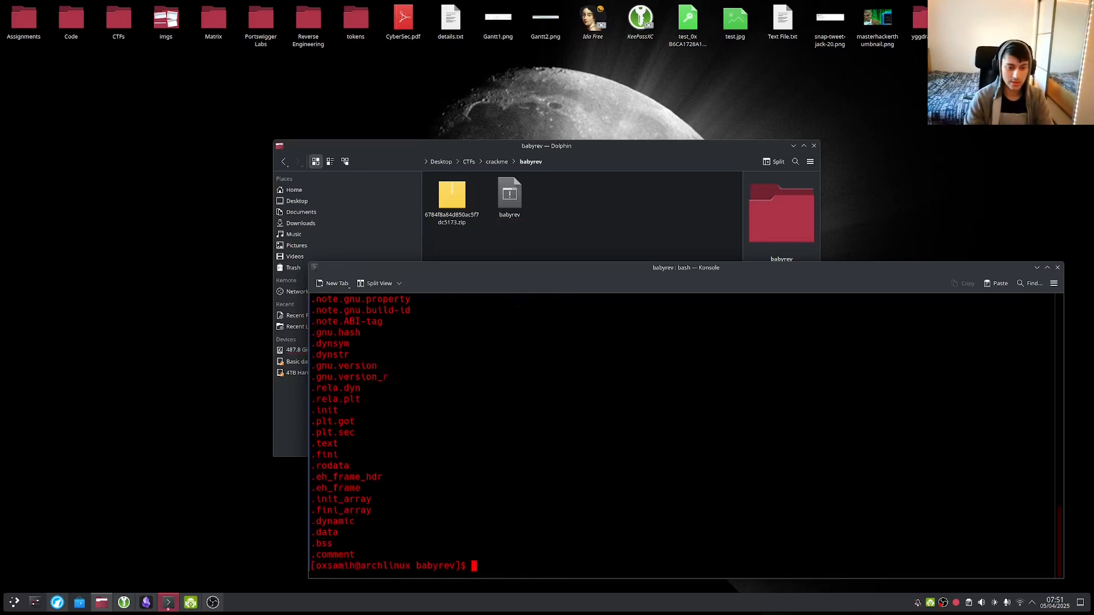
scroll(586, 384, up, 15)
scroll(586, 385, up, 6)
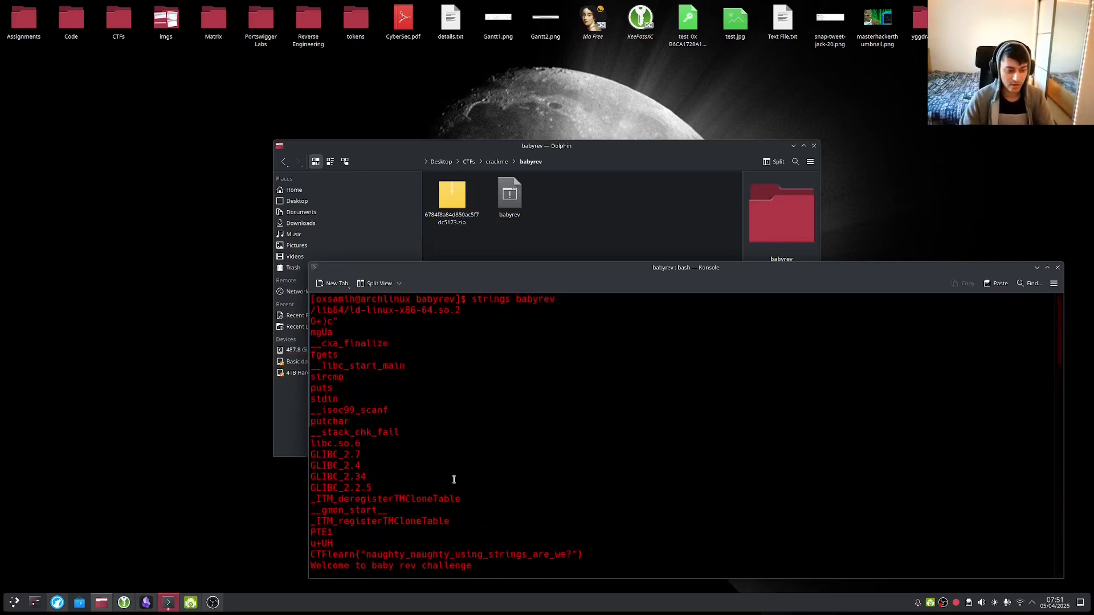
drag(325, 314, 356, 378)
click(355, 378)
scroll(356, 363, down, 1)
scroll(356, 365, up, 1)
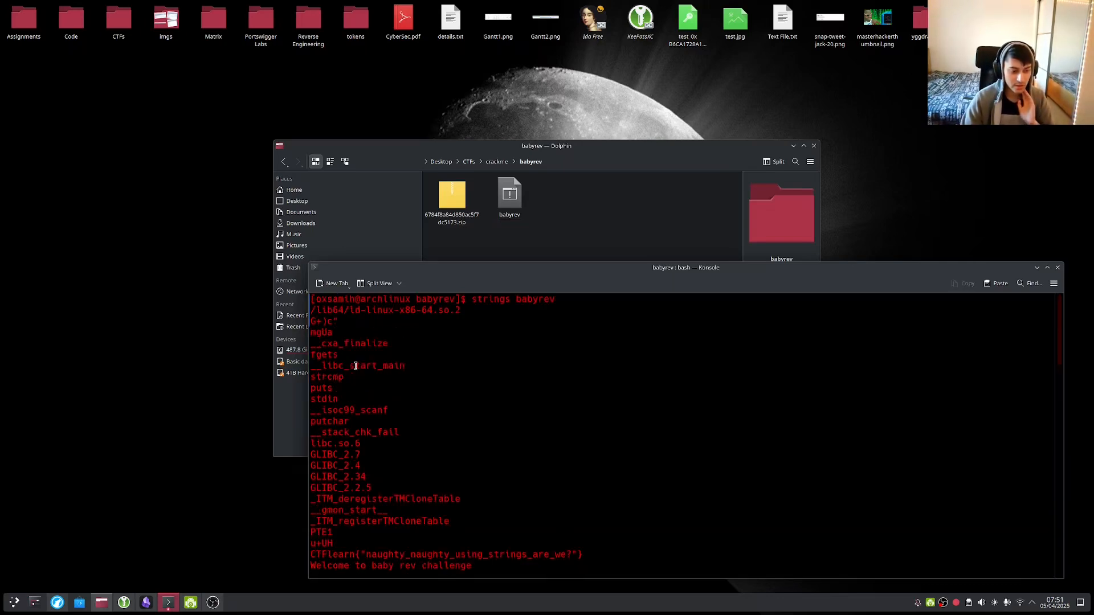
scroll(356, 366, down, 1)
scroll(355, 366, up, 1)
scroll(356, 365, down, 1)
scroll(356, 367, up, 1)
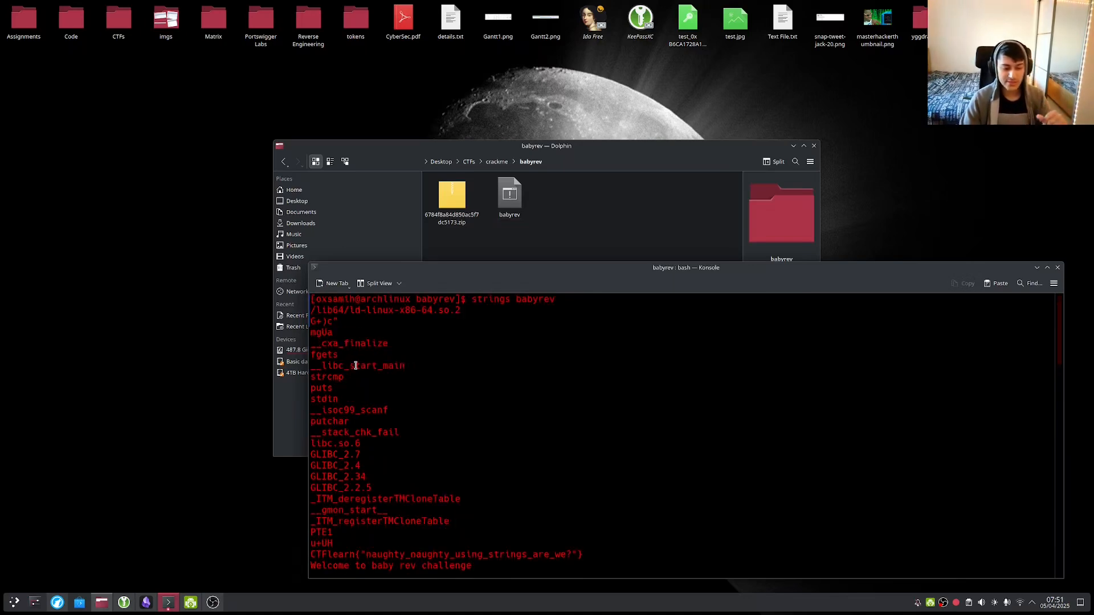
Highlight the strcmp, scanf and puts function names in the strings output.
double_click(318, 378)
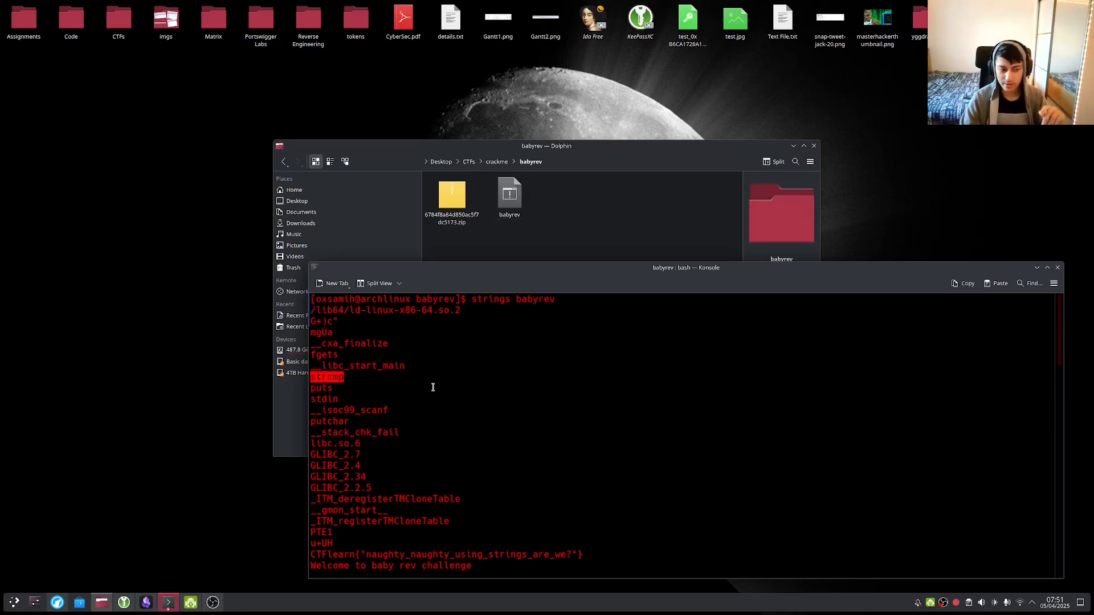
click(336, 392)
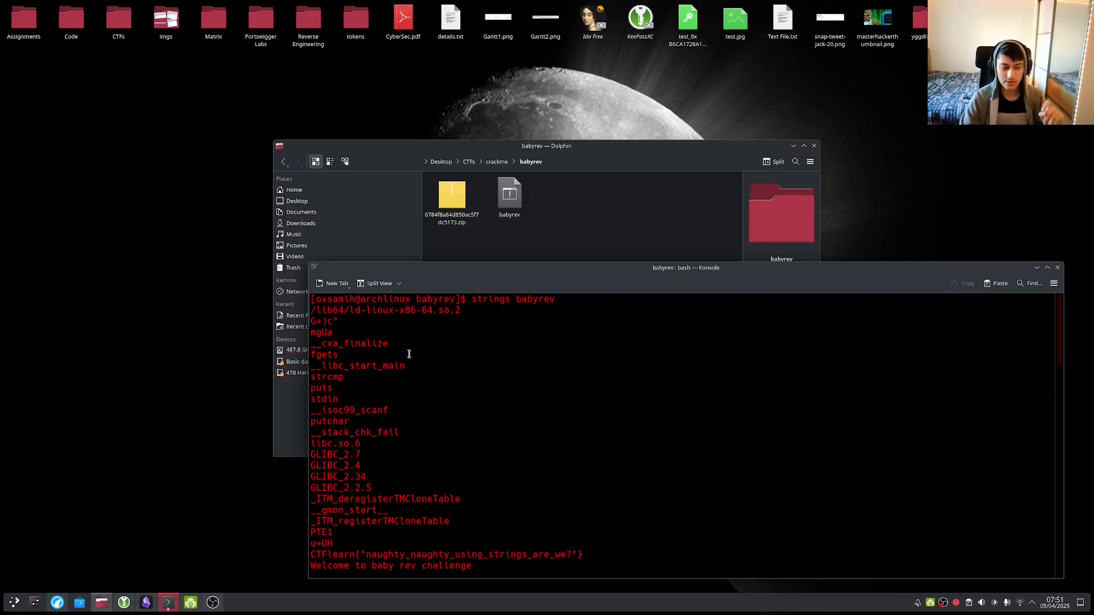
scroll(416, 353, down, 2)
drag(332, 343, 435, 342)
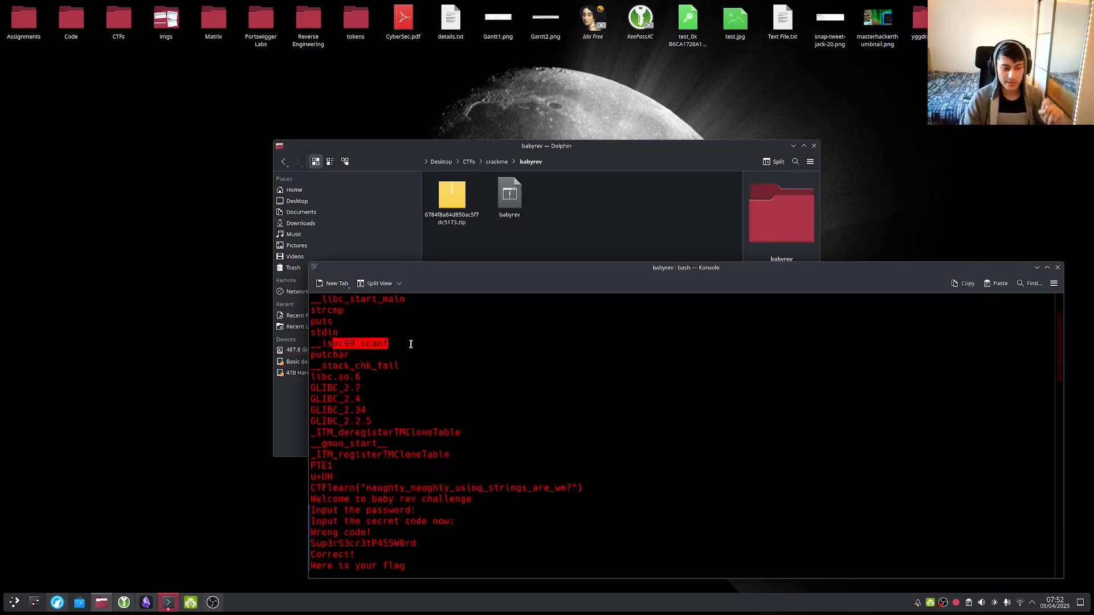
click(393, 346)
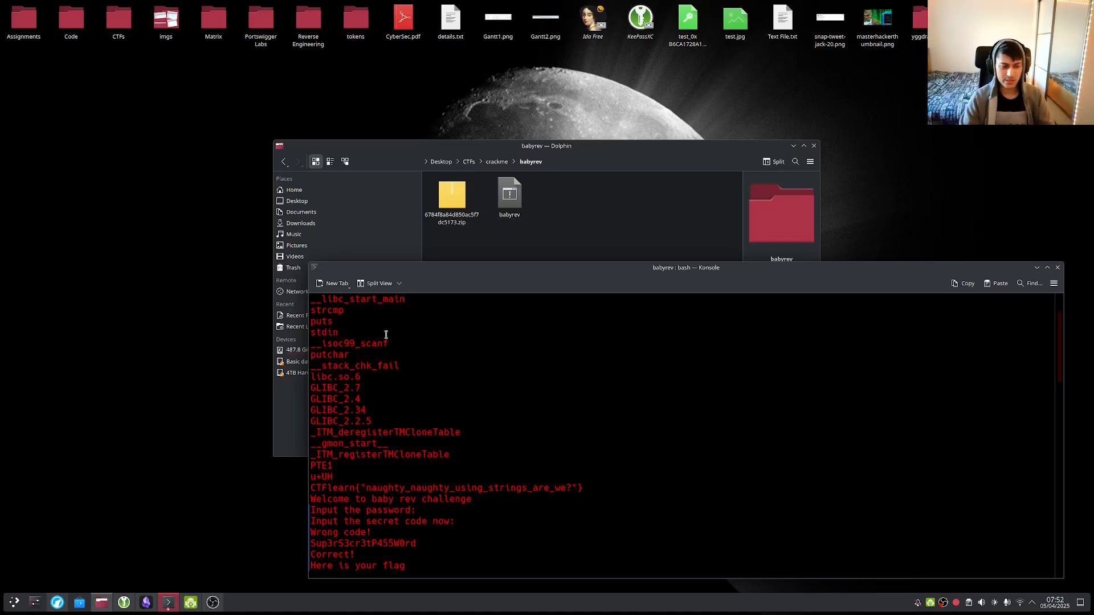
double_click(330, 323)
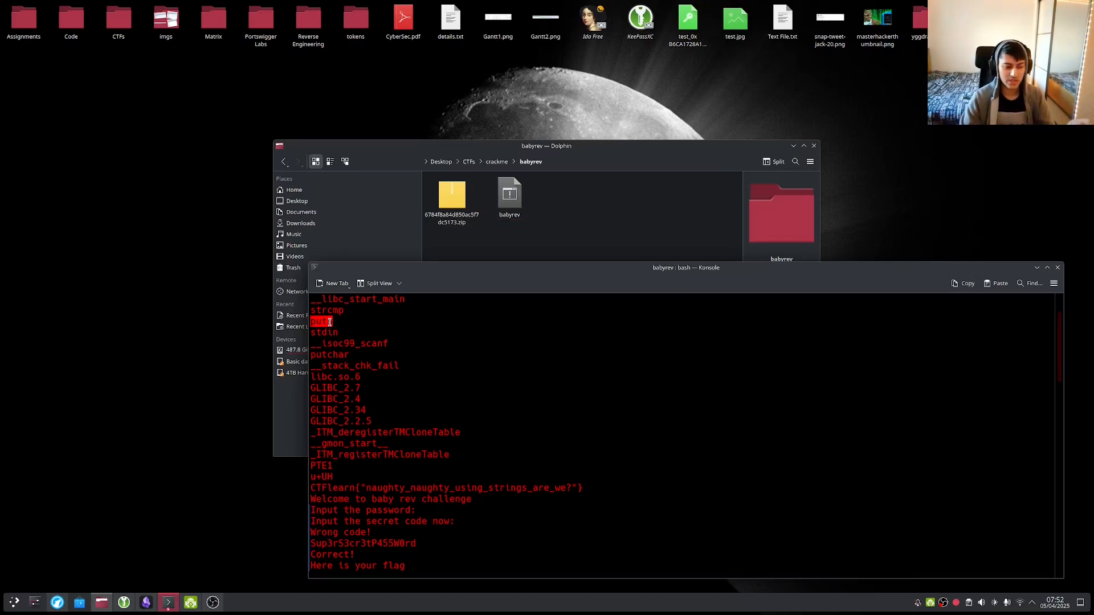
Copy 'puts' and search DuckDuckGo for 'what is puts'.
right_click(328, 322)
click(352, 329)
click(59, 604)
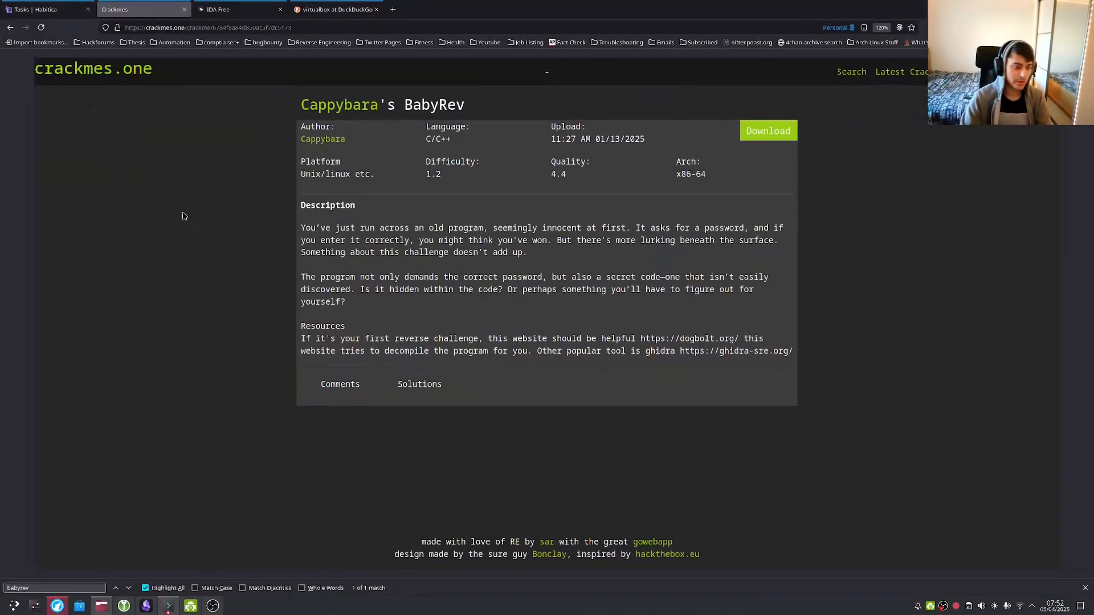
click(336, 9)
text(what is puts)
key(Return)
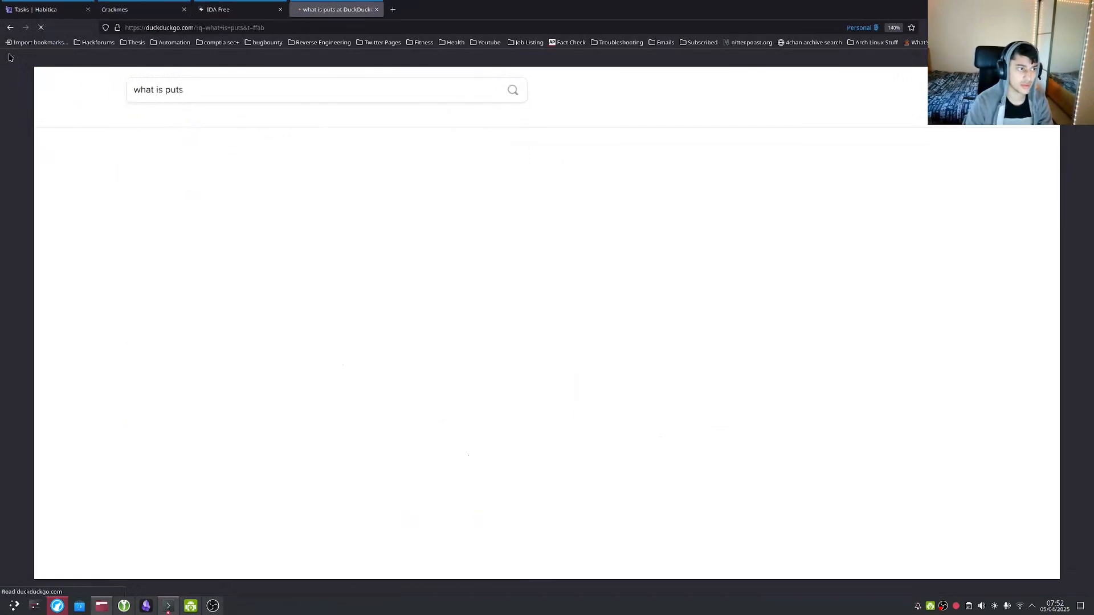
key(ctrl+plus)
scroll(243, 181, down, 1)
Refine the search to 'what is puts in programming'.
click(208, 92)
text(C)
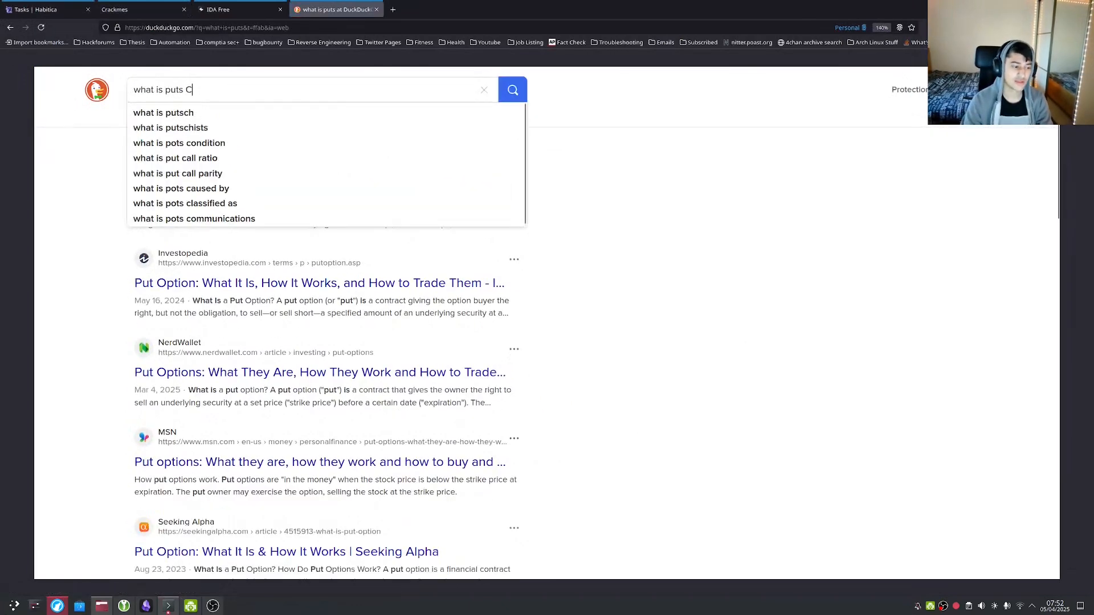
key(Return)
click(210, 91)
key(BackSpace)
text(in programming)
key(Return)
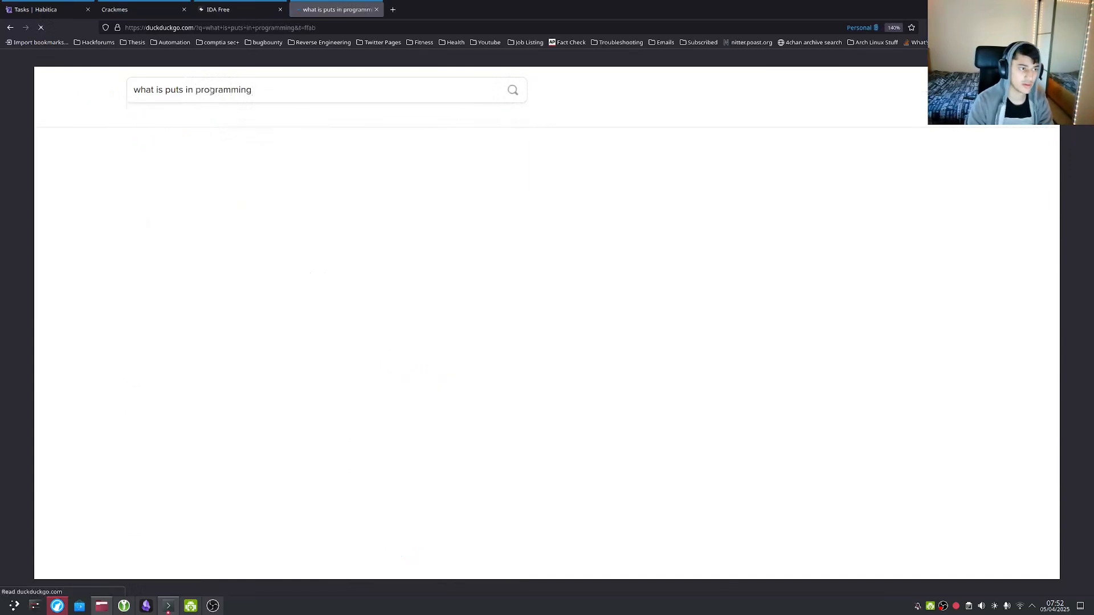
Open the GeeksforGeeks puts() in C article, then bring Konsole back in front.
key(ctrl+plus)
click(245, 204)
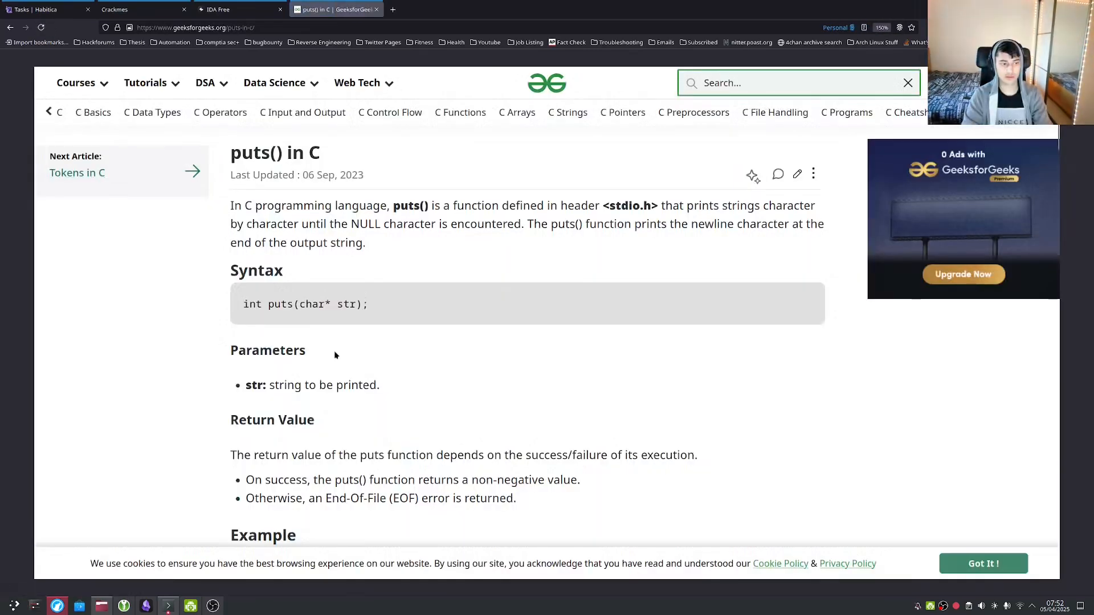
scroll(335, 355, down, 2)
key(ctrl+minus)
scroll(277, 389, up, 2)
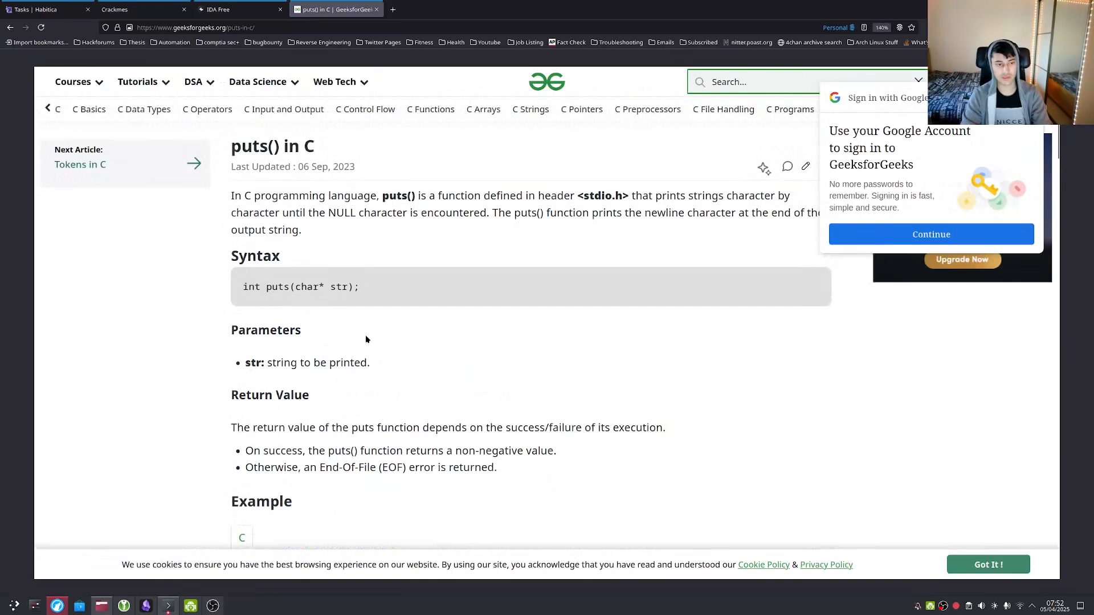
key(alt+Tab)
drag(367, 270, 327, 172)
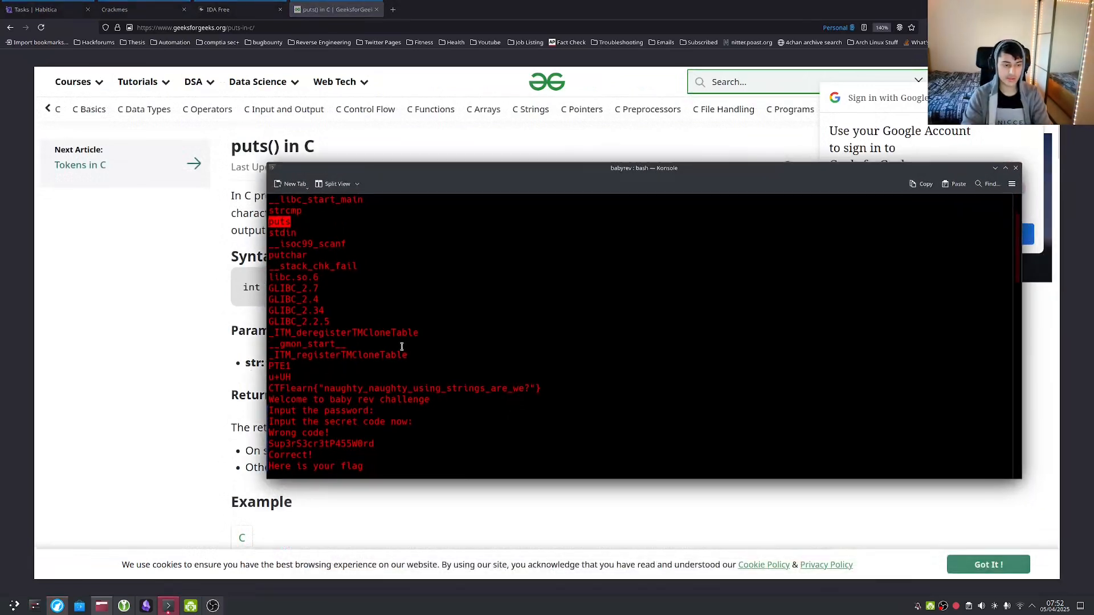
Select the word stdin in babyrev's strings output.
scroll(287, 217, up, 1)
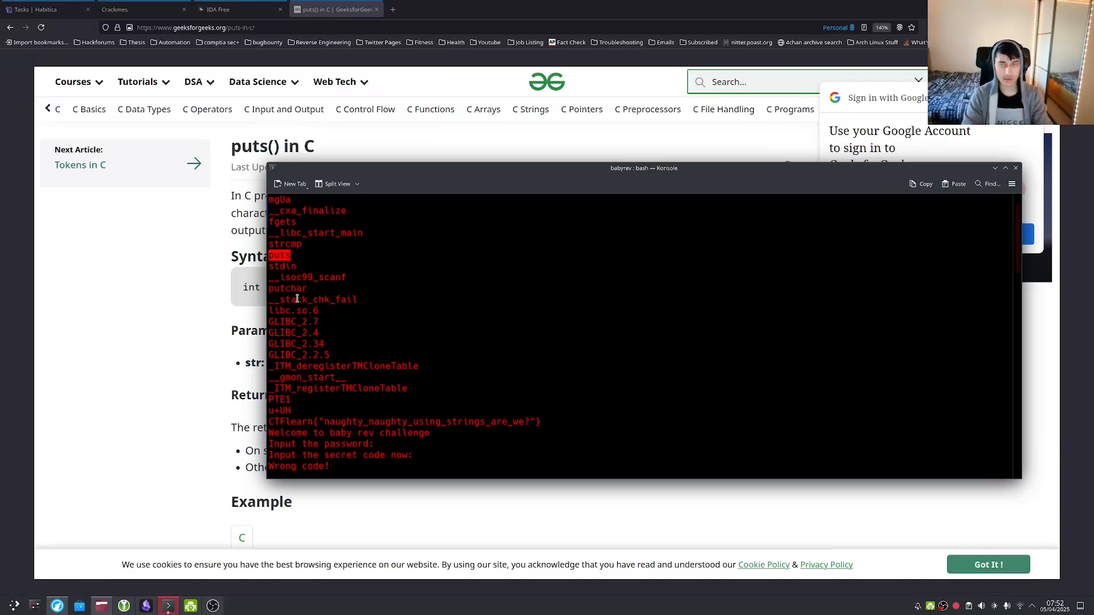
double_click(283, 266)
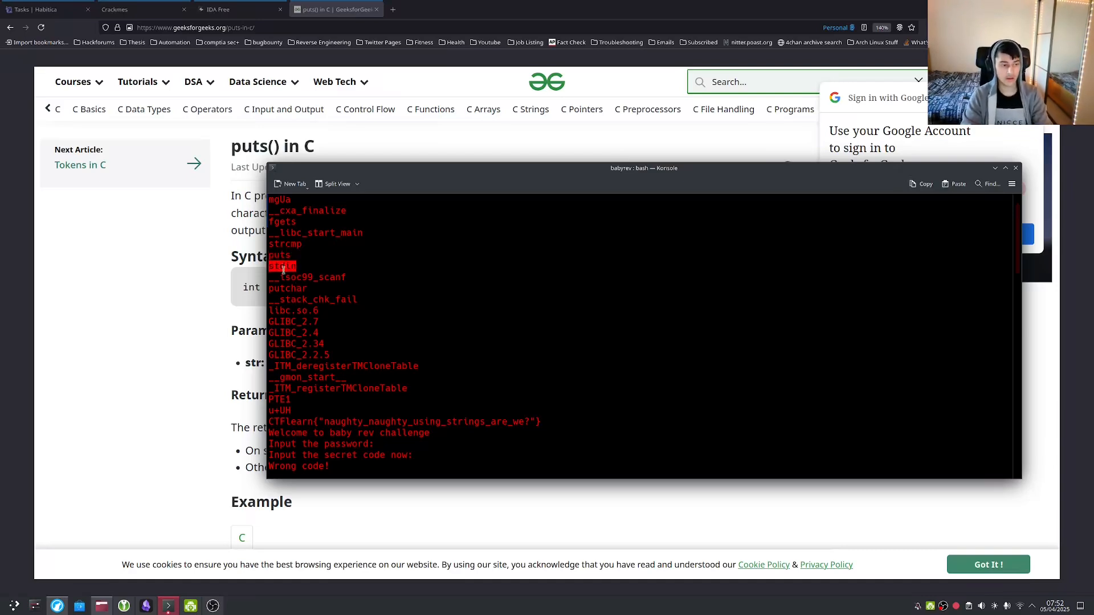
scroll(322, 285, down, 2)
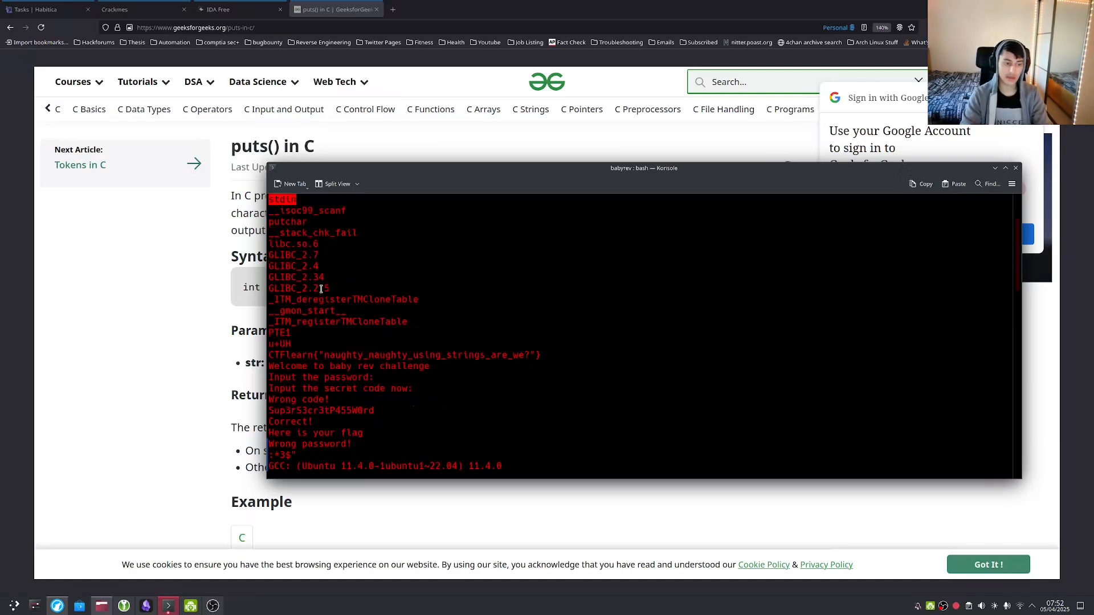
scroll(318, 290, down, 3)
scroll(318, 294, up, 6)
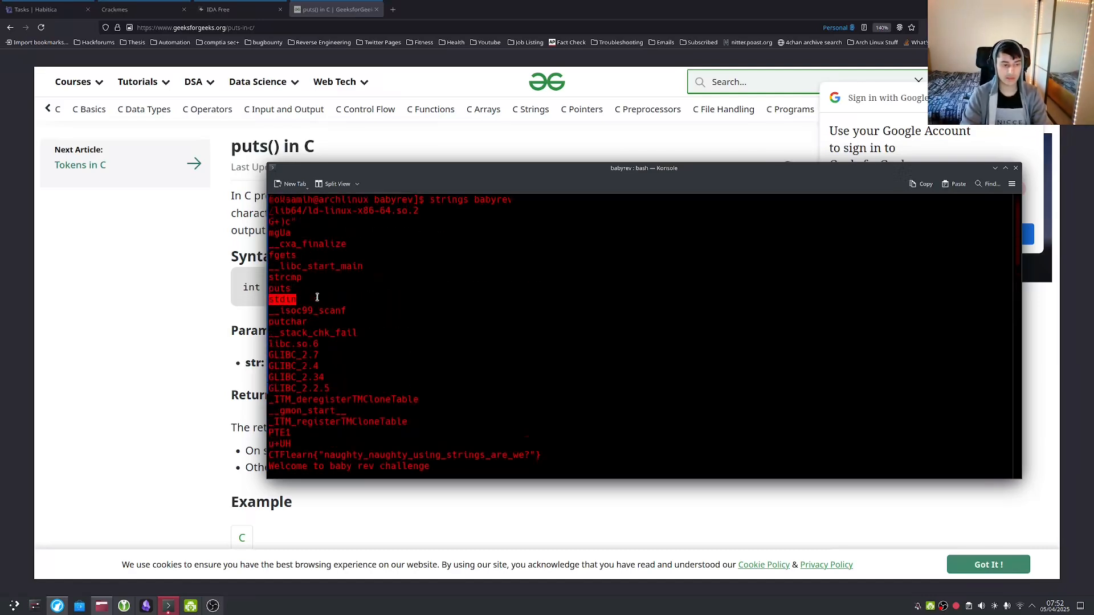
Minimize Firefox and highlight the CTFlearn flag line in the strings output.
click(1052, 9)
scroll(330, 276, down, 2)
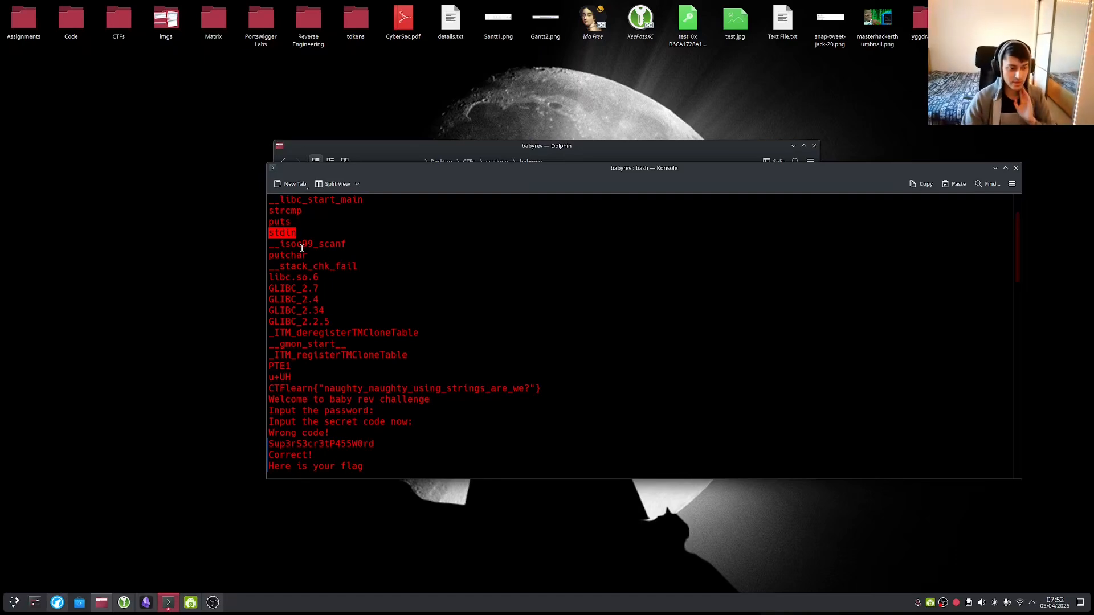
scroll(302, 249, down, 2)
scroll(303, 249, down, 1)
drag(285, 289, 548, 289)
click(548, 289)
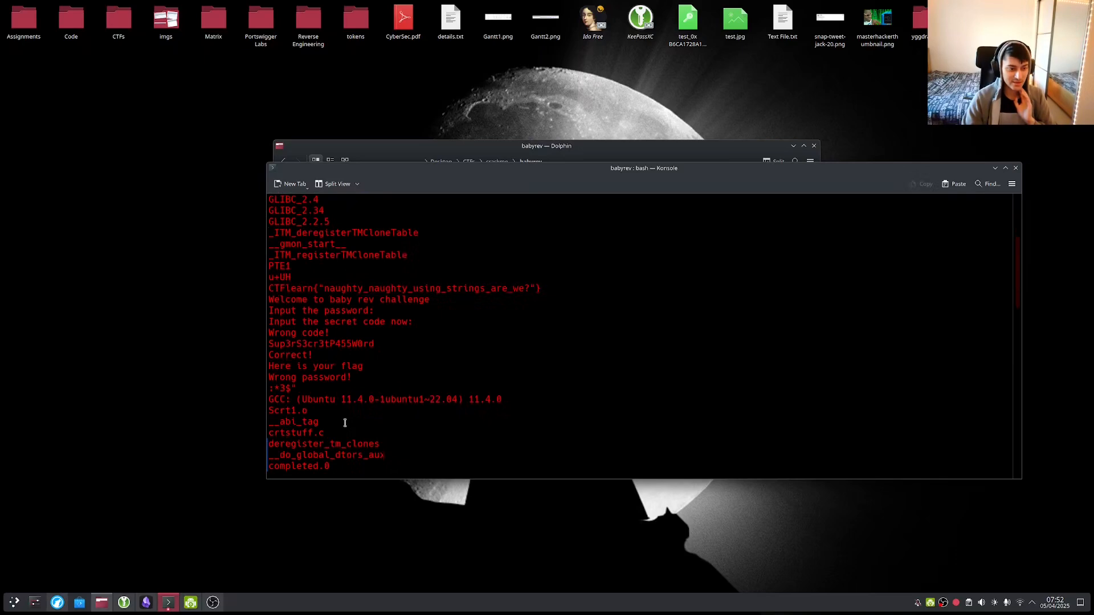
Scroll back to the CTFlearn flag line and highlight it again.
scroll(322, 336, down, 1)
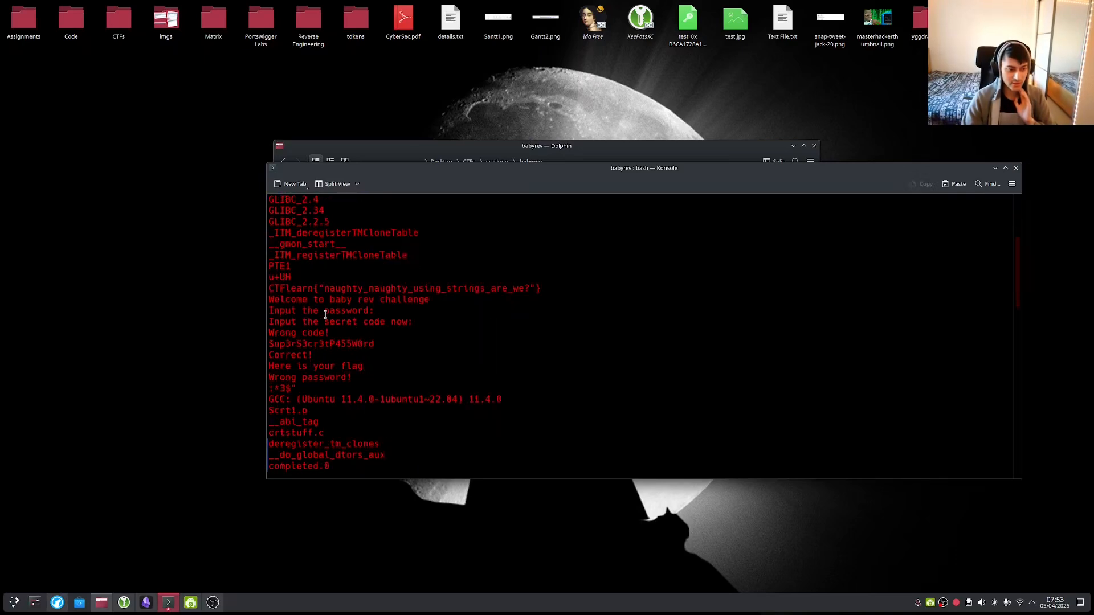
scroll(326, 315, down, 1)
scroll(324, 314, up, 1)
scroll(287, 257, up, 3)
scroll(274, 319, down, 1)
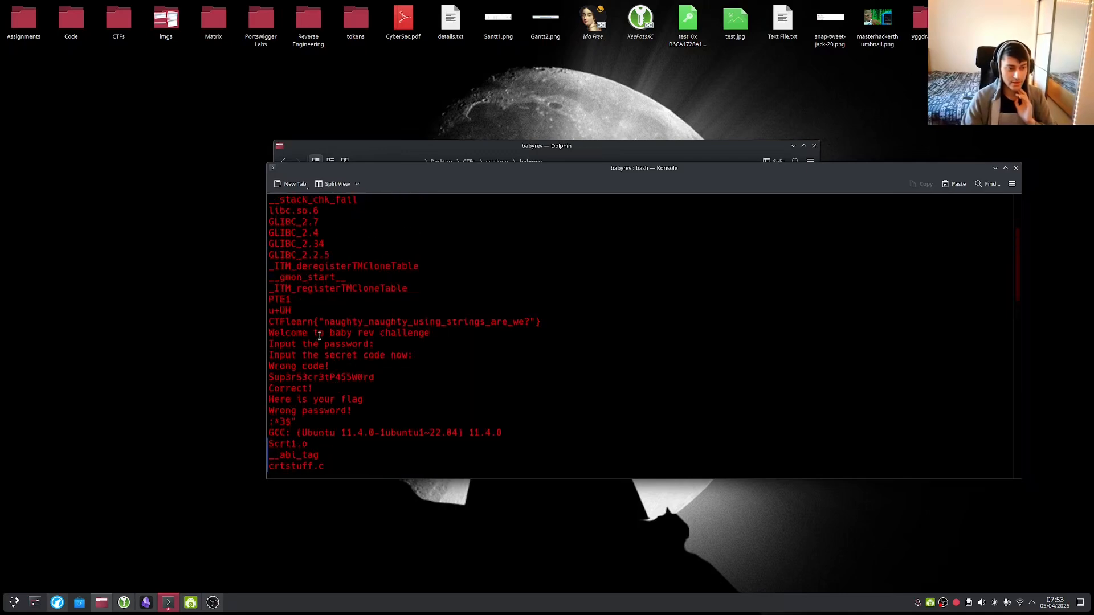
drag(268, 321, 542, 317)
click(473, 327)
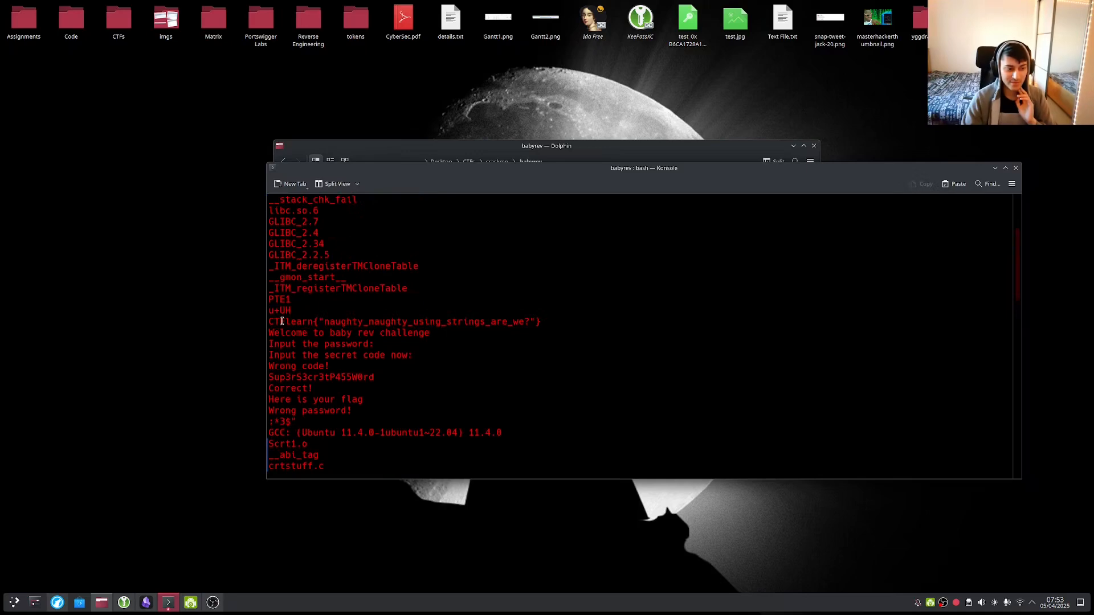
Widen the Konsole window to the left and highlight the text inside the CTFlearn flag.
drag(263, 316, 531, 323)
click(511, 323)
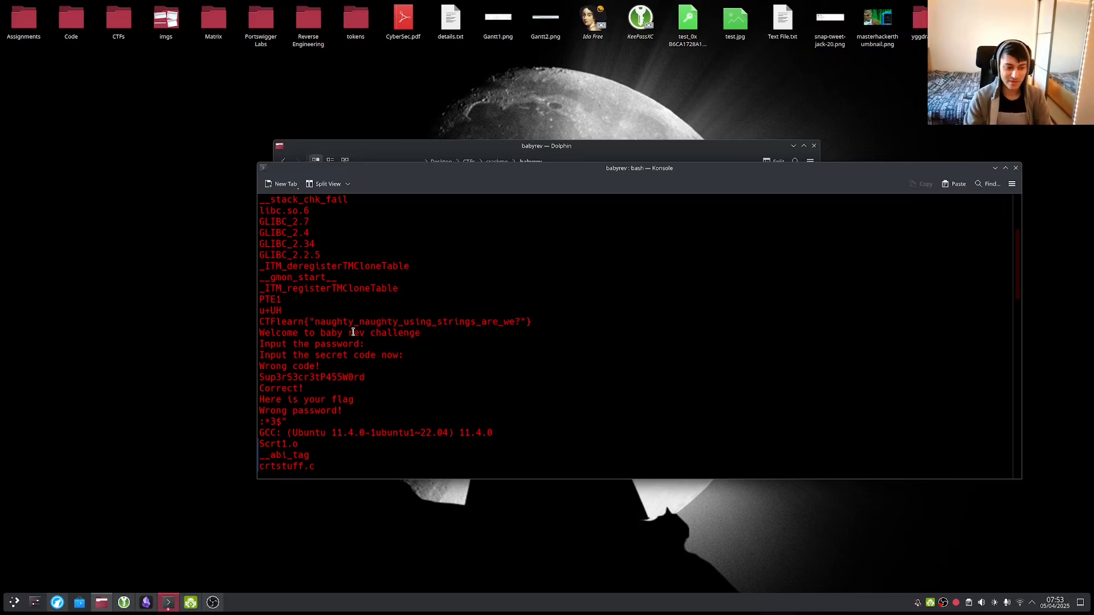
drag(315, 322, 515, 323)
click(514, 323)
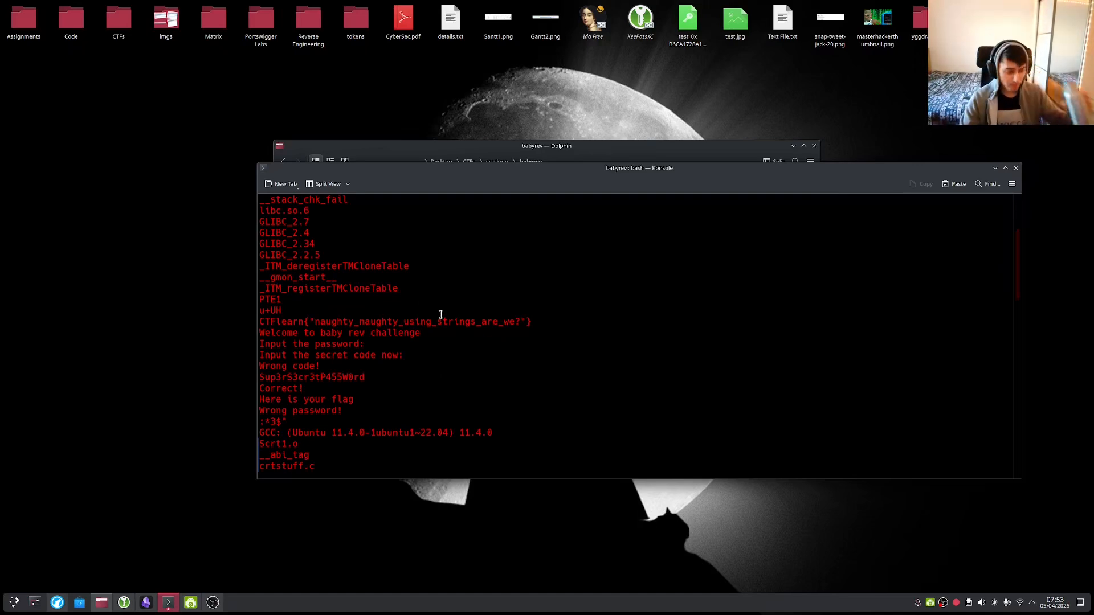
scroll(381, 302, down, 2)
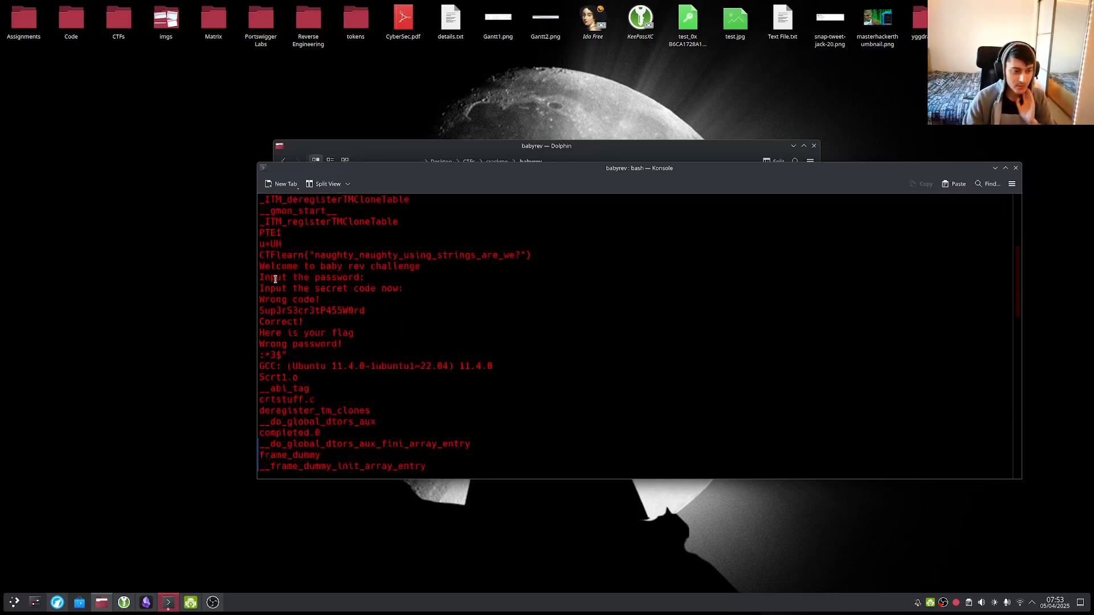
drag(261, 279, 362, 278)
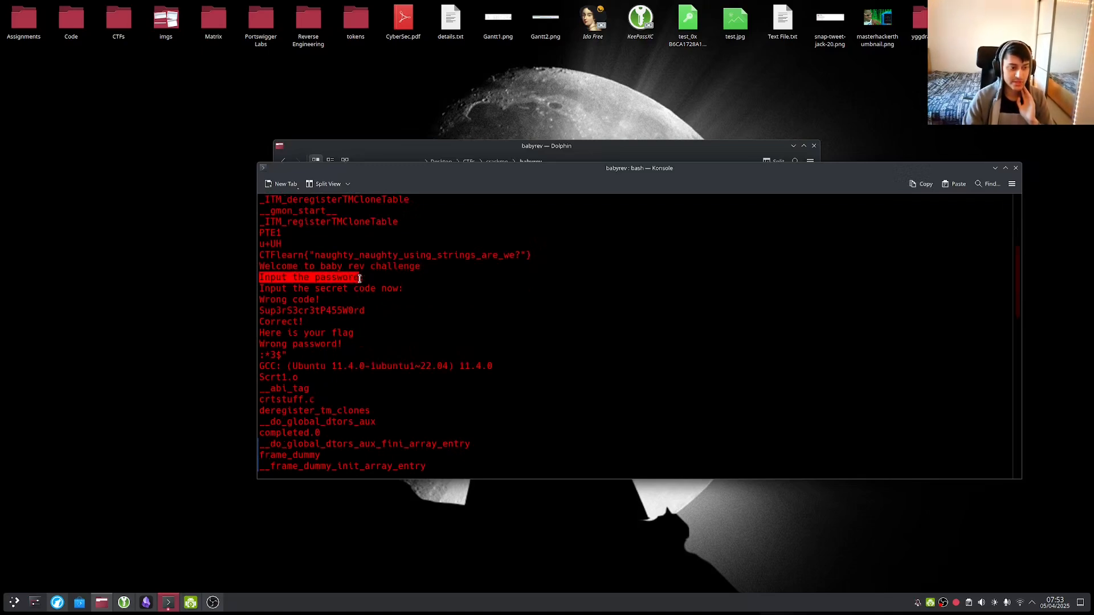
click(280, 287)
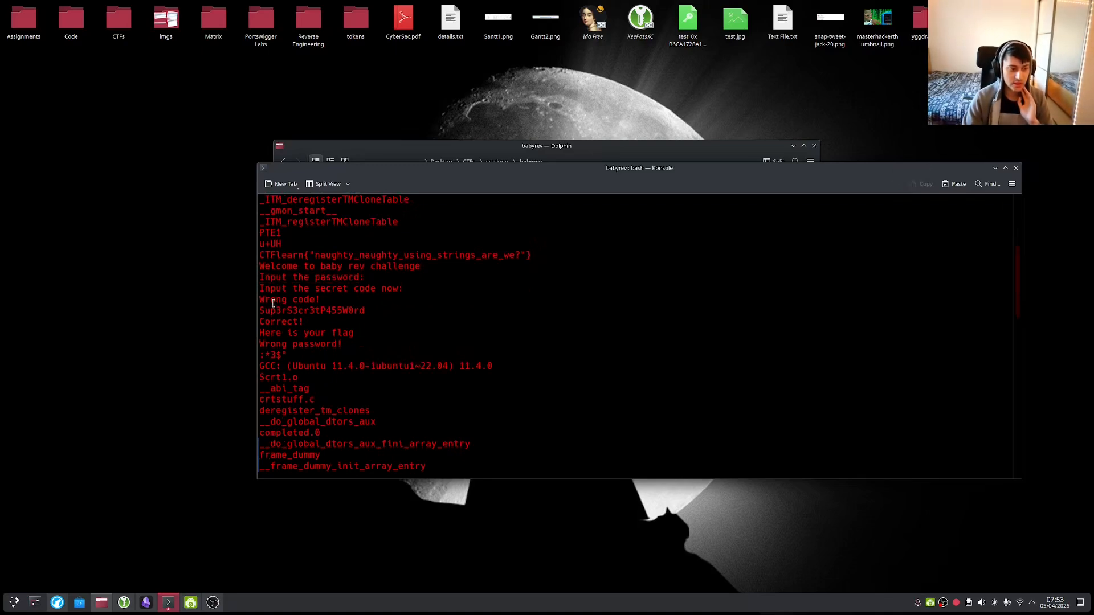
drag(274, 303, 364, 307)
click(281, 313)
click(364, 308)
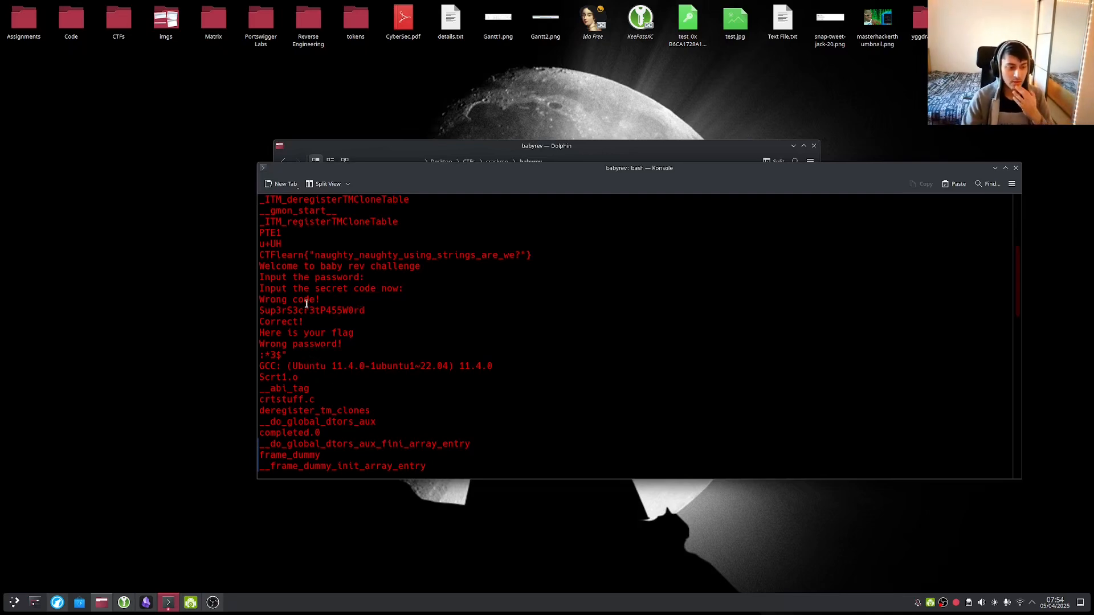
scroll(307, 304, down, 1)
scroll(322, 383, up, 1)
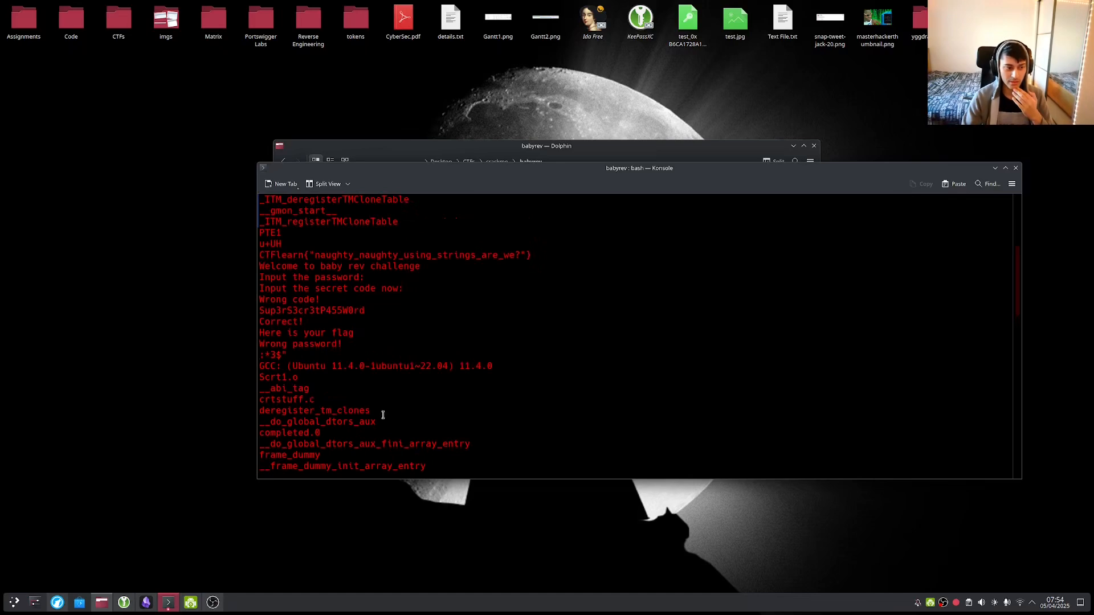
scroll(430, 413, down, 20)
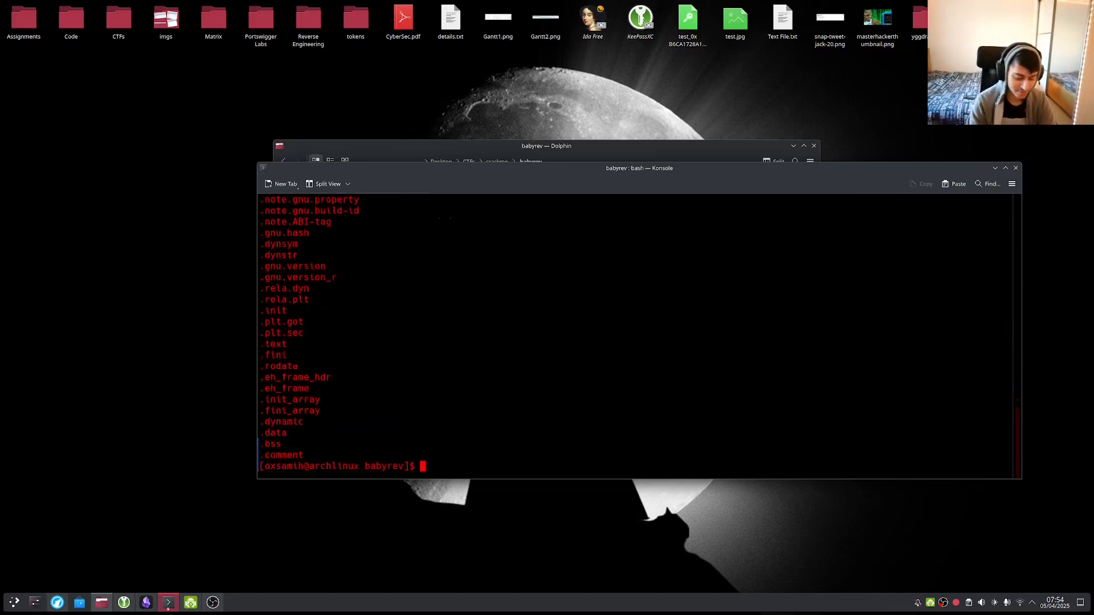
Run strings babyrev | grep "CTF" to show only the CTFlearn flag line.
text(strings babyrev )
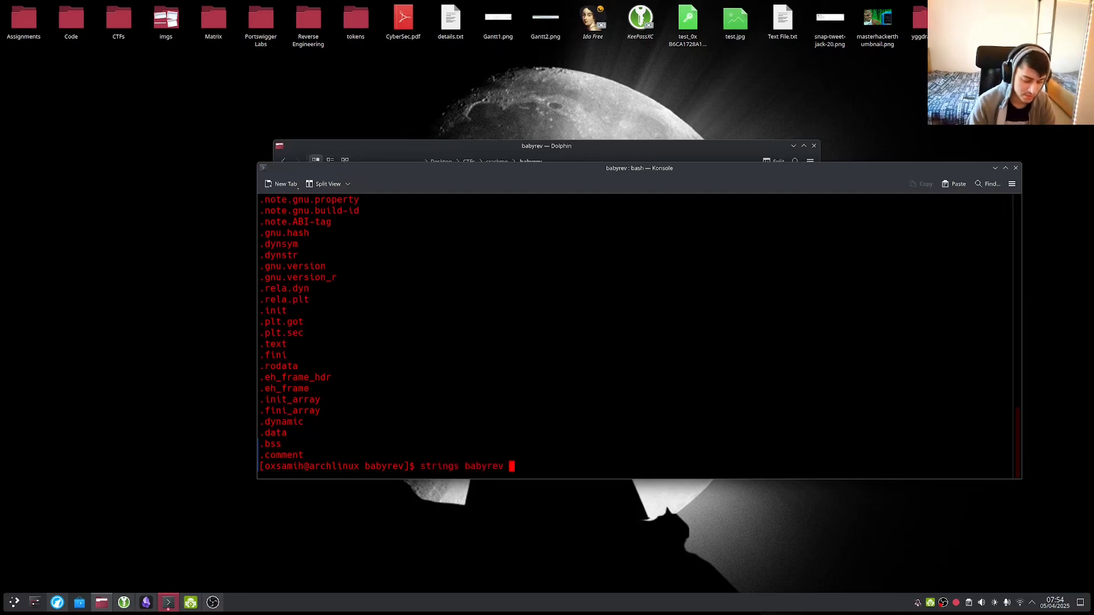
text(| gre)
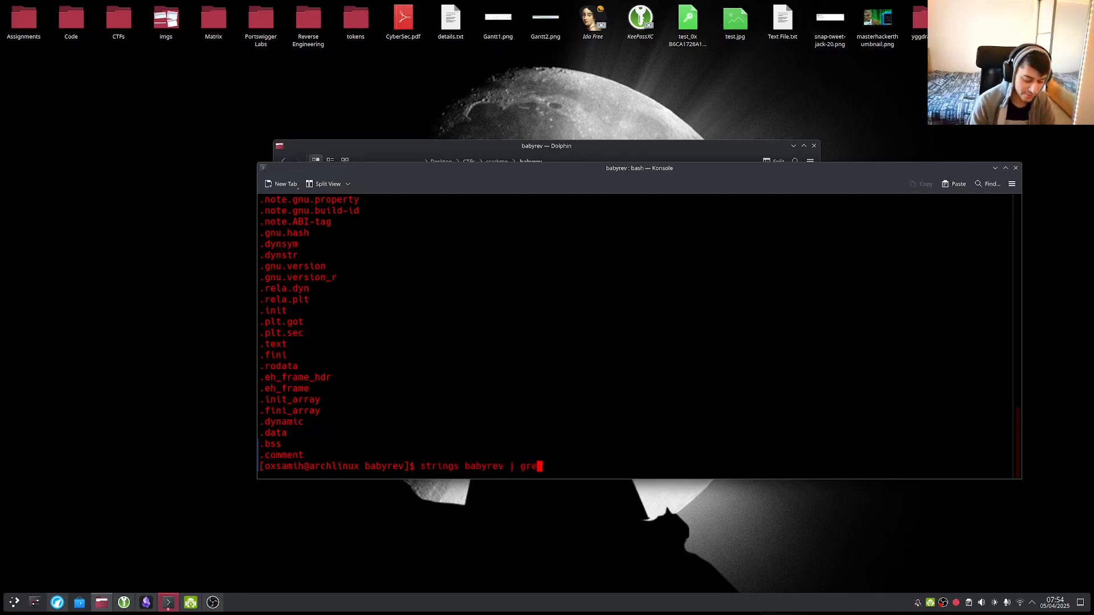
text(p "CTF")
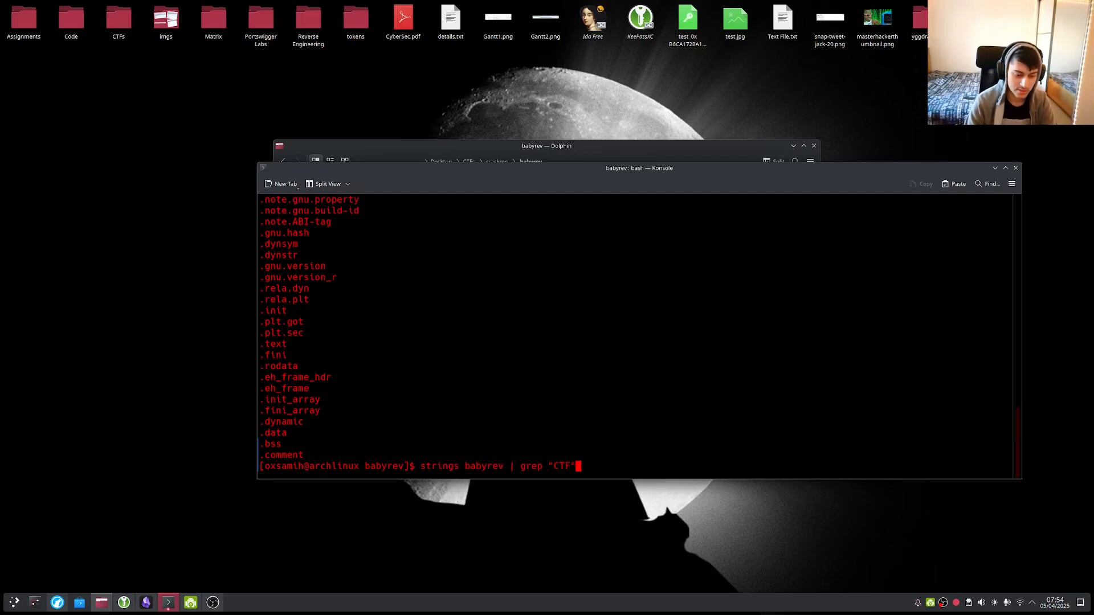
key(Return)
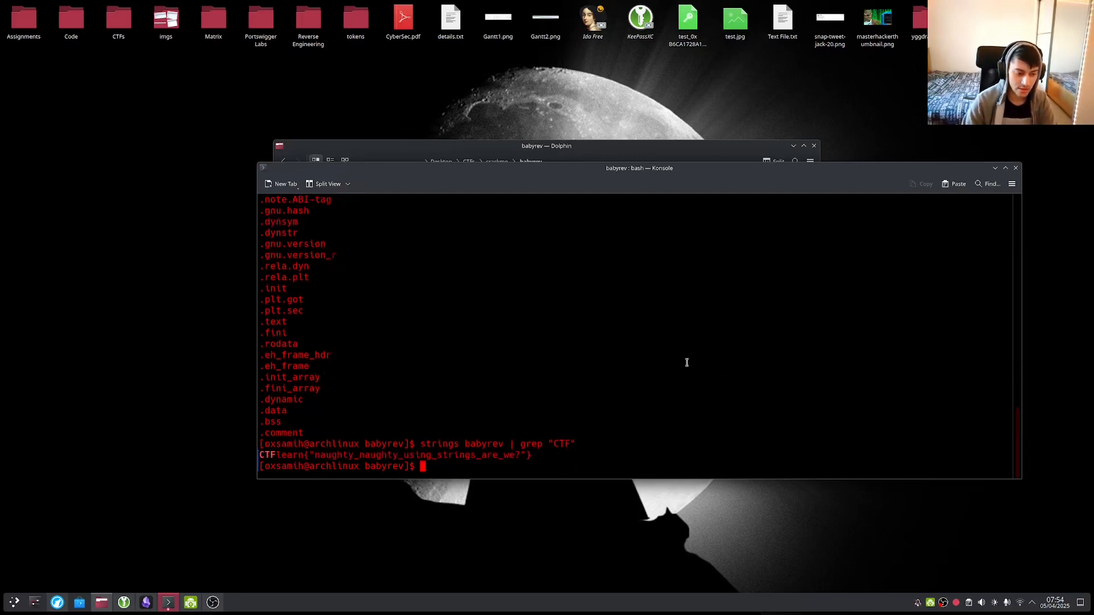
drag(514, 444, 589, 442)
click(541, 442)
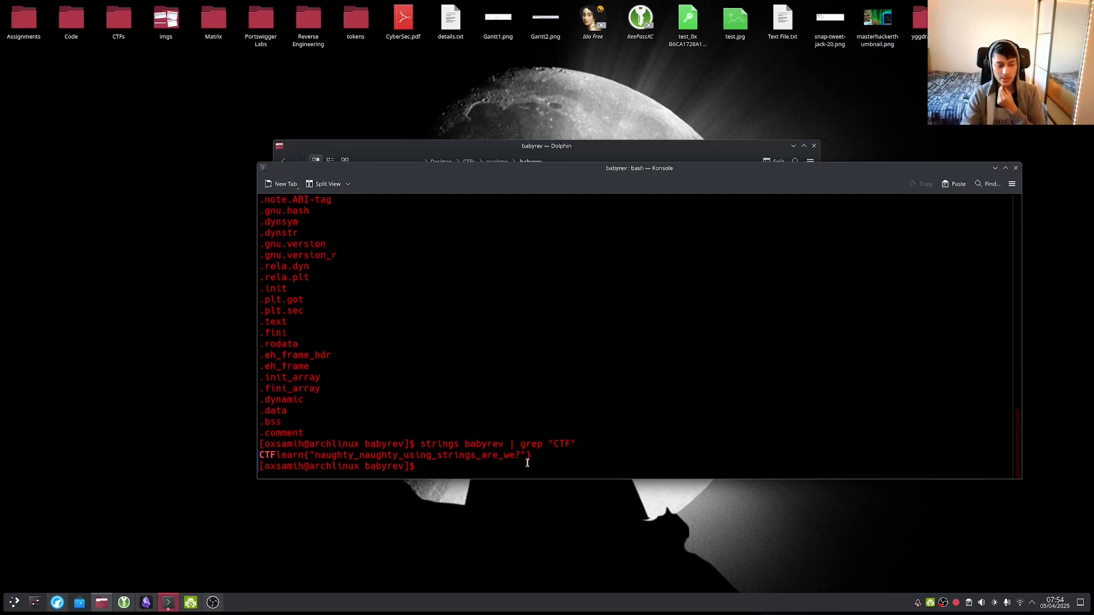
In the earlier strings output, select 'Correct' and the 'Here is your flag' line.
scroll(493, 439, up, 8)
scroll(496, 438, up, 2)
scroll(495, 432, up, 8)
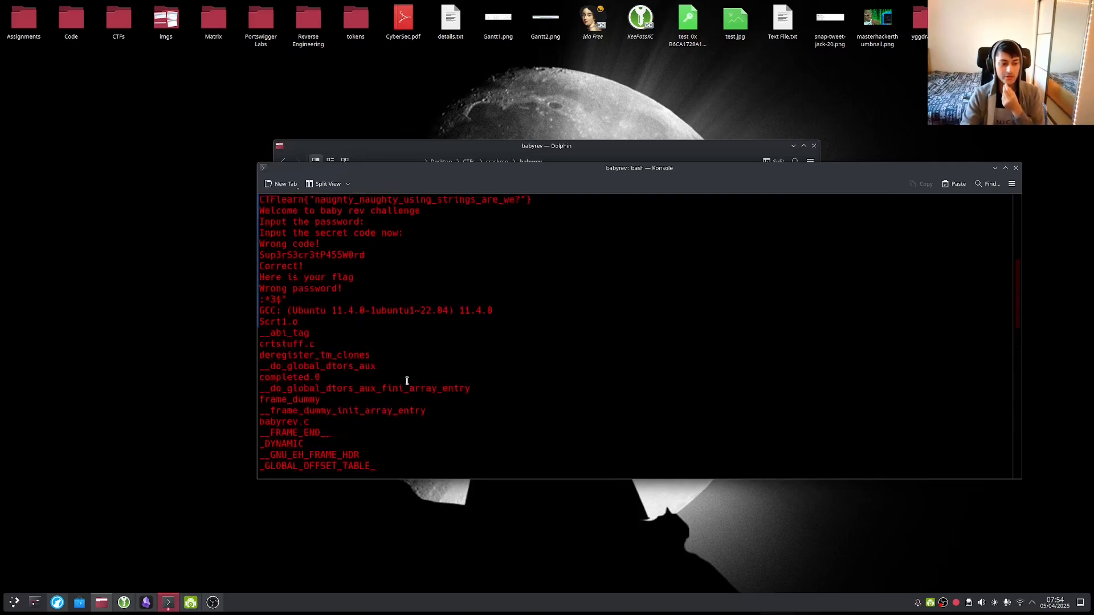
scroll(430, 356, up, 3)
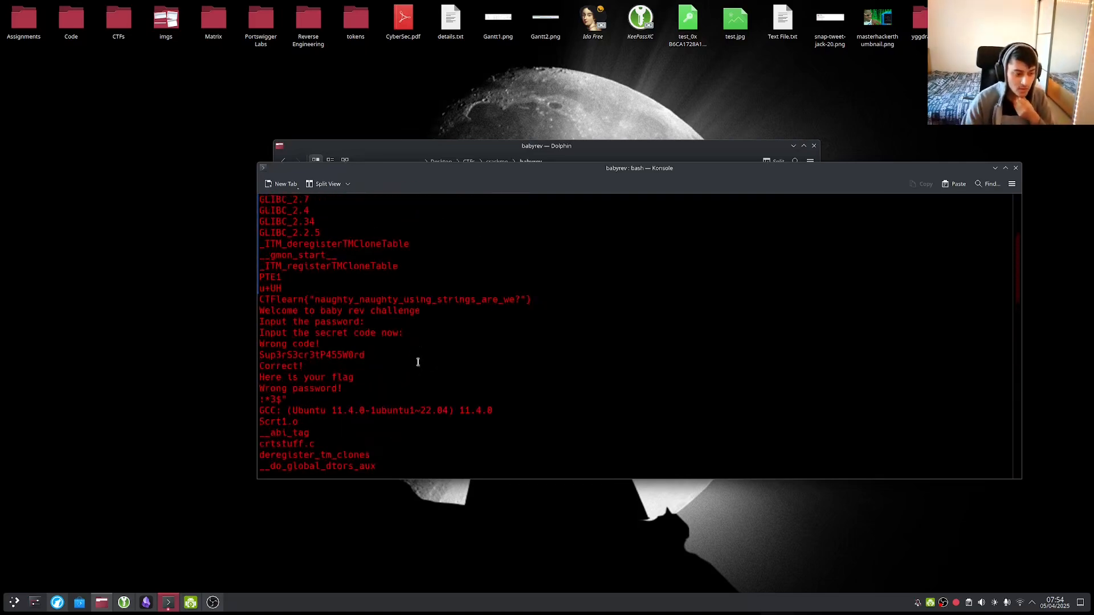
scroll(418, 361, down, 1)
drag(260, 311, 305, 335)
click(306, 323)
scroll(273, 324, down, 1)
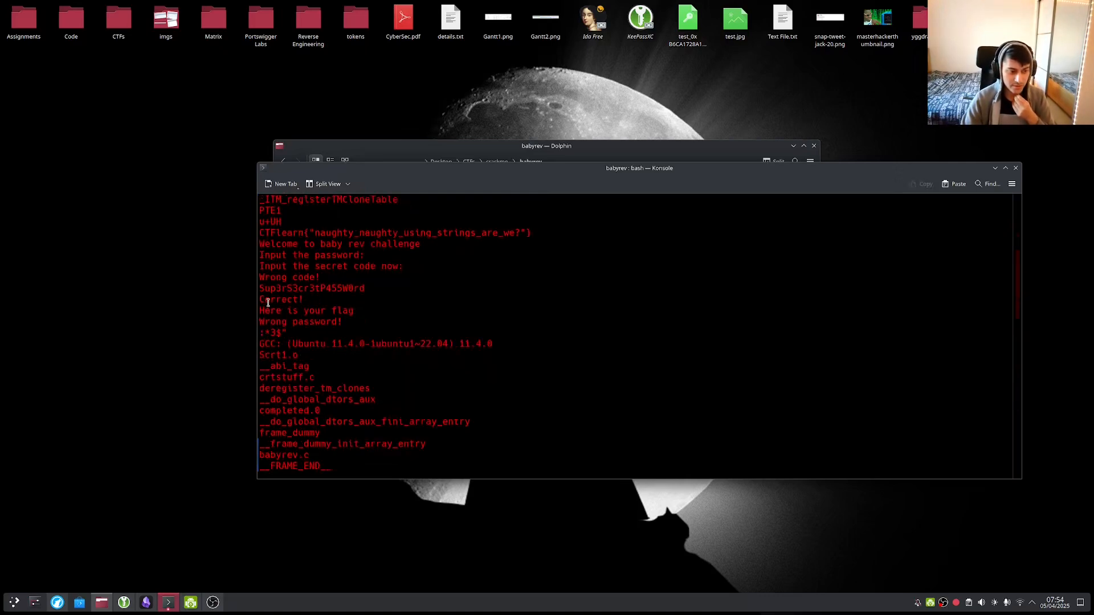
double_click(268, 301)
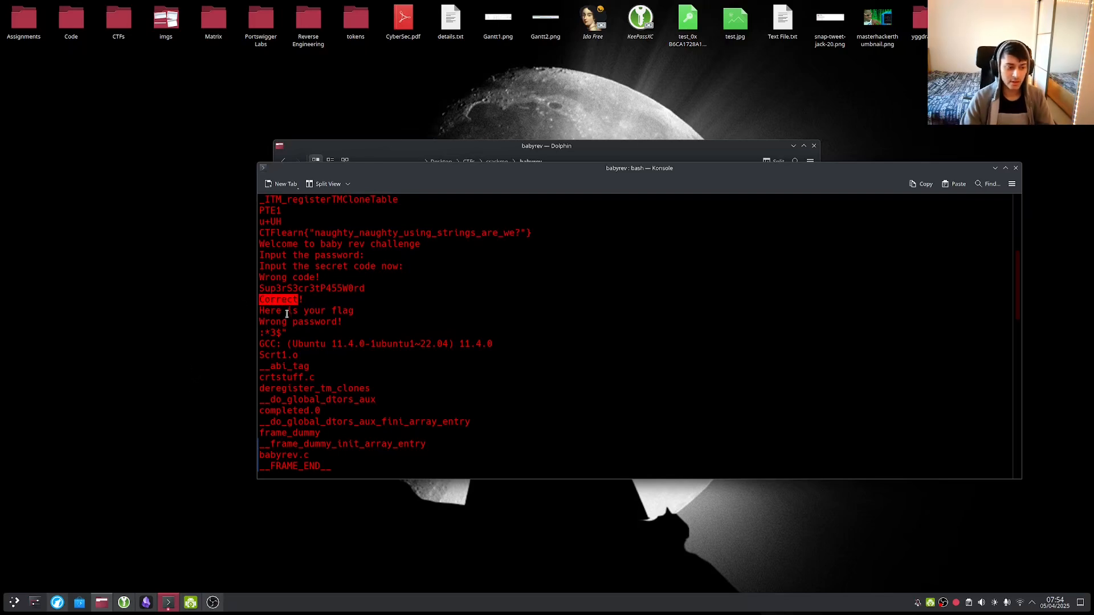
triple_click(288, 312)
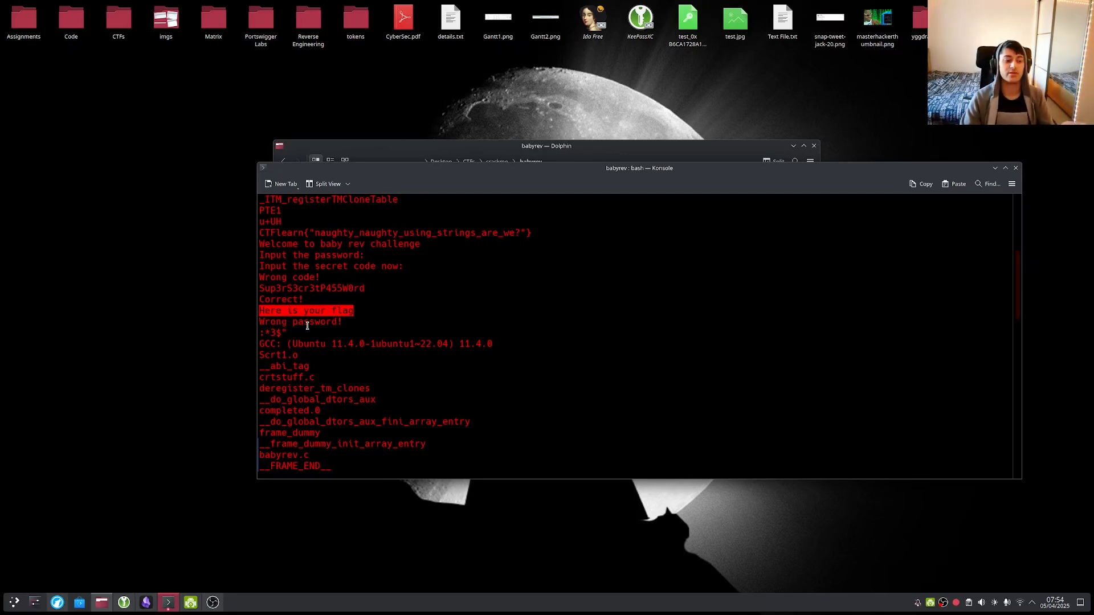
Return to an empty prompt at the bottom of the terminal.
scroll(301, 342, down, 15)
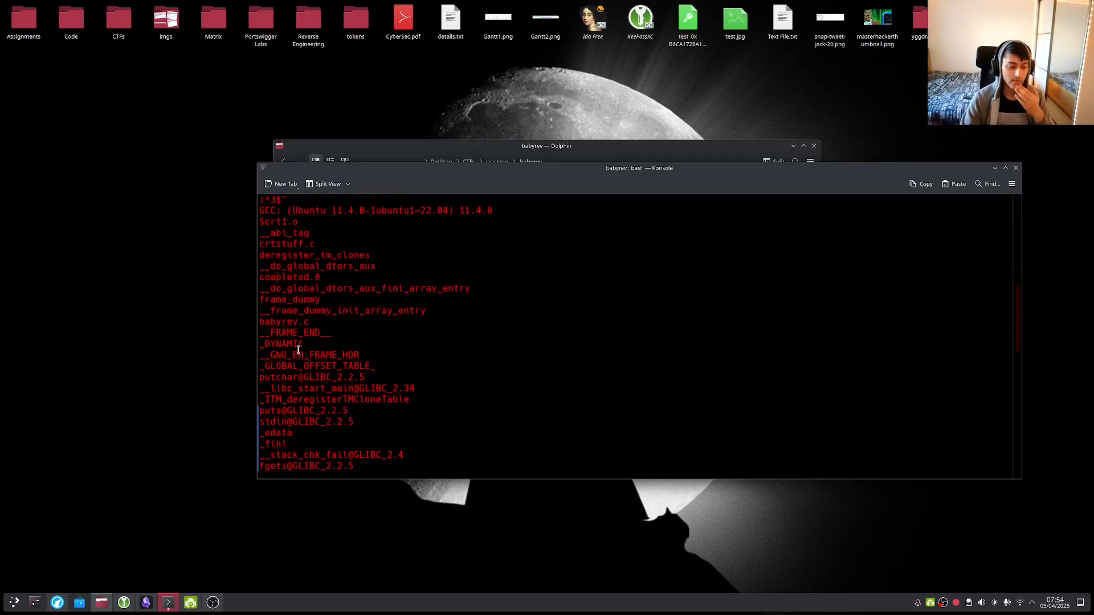
scroll(300, 344, down, 5)
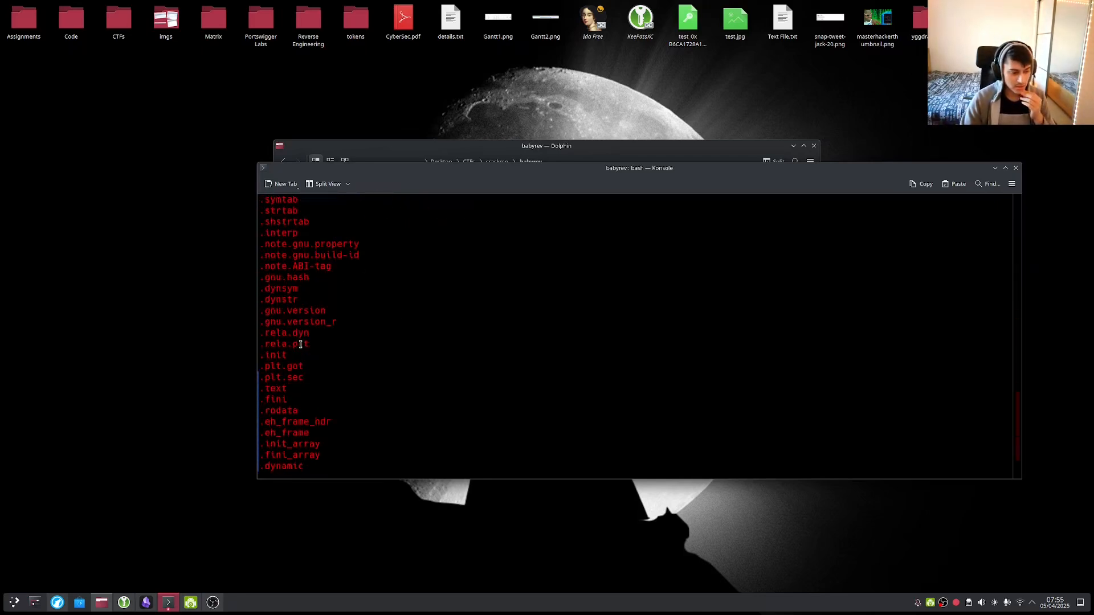
key(Up)
key(Up)
key(Up)
key(Down)
key(Down)
key(Down)
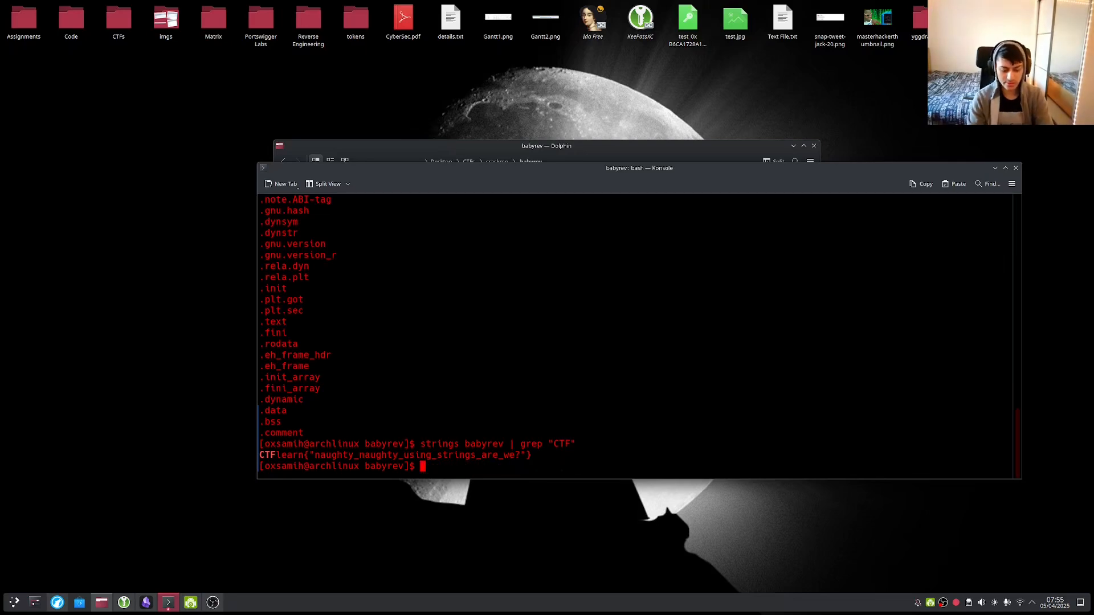
Run ./babyrev using tab completion.
text(./bab)
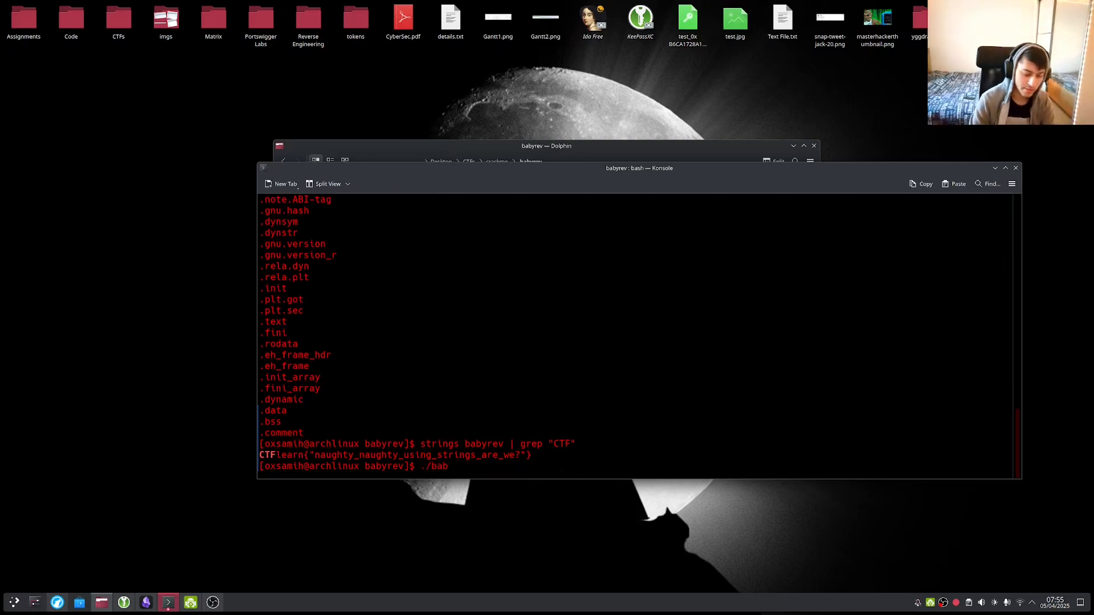
key(Tab)
key(Return)
Copy the hardcoded password from the earlier strings output.
scroll(401, 355, up, 4)
scroll(401, 354, up, 12)
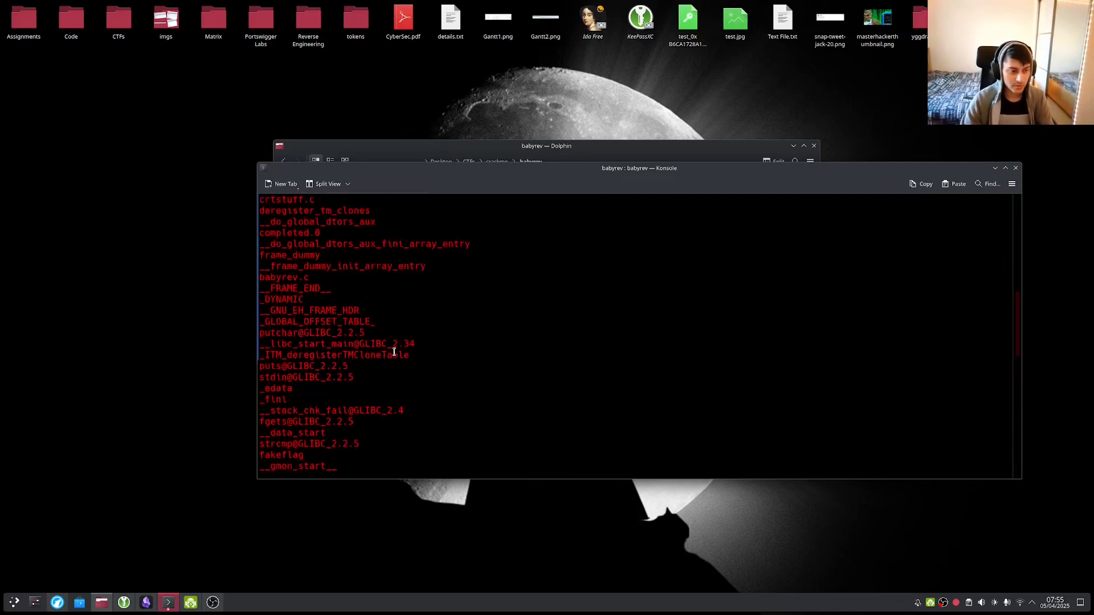
scroll(370, 352, up, 1)
scroll(325, 341, up, 4)
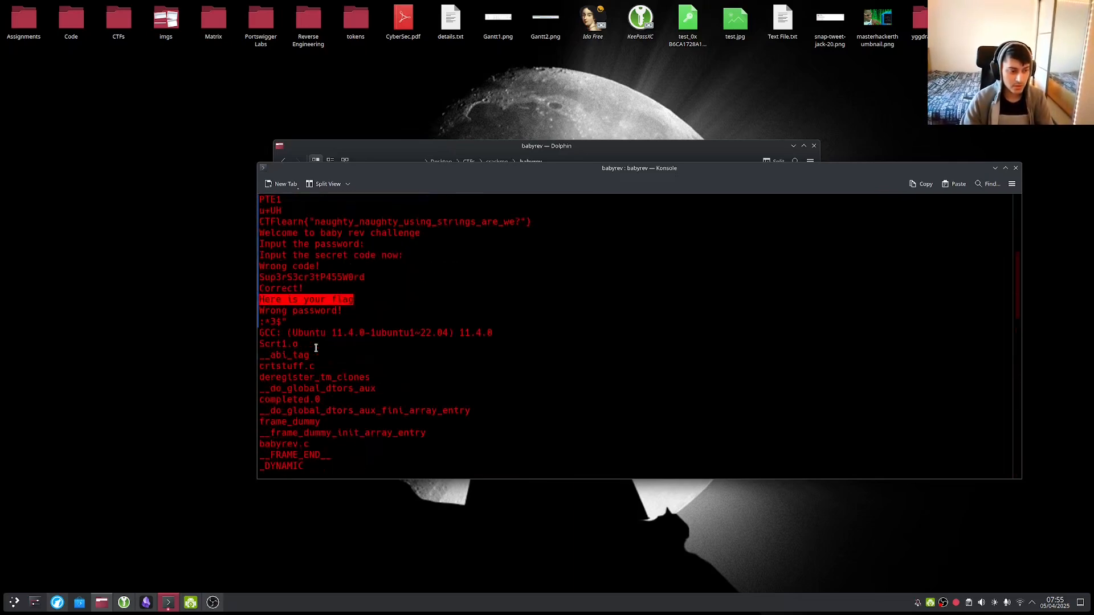
scroll(315, 348, down, 1)
scroll(311, 365, up, 1)
scroll(311, 365, up, 1)
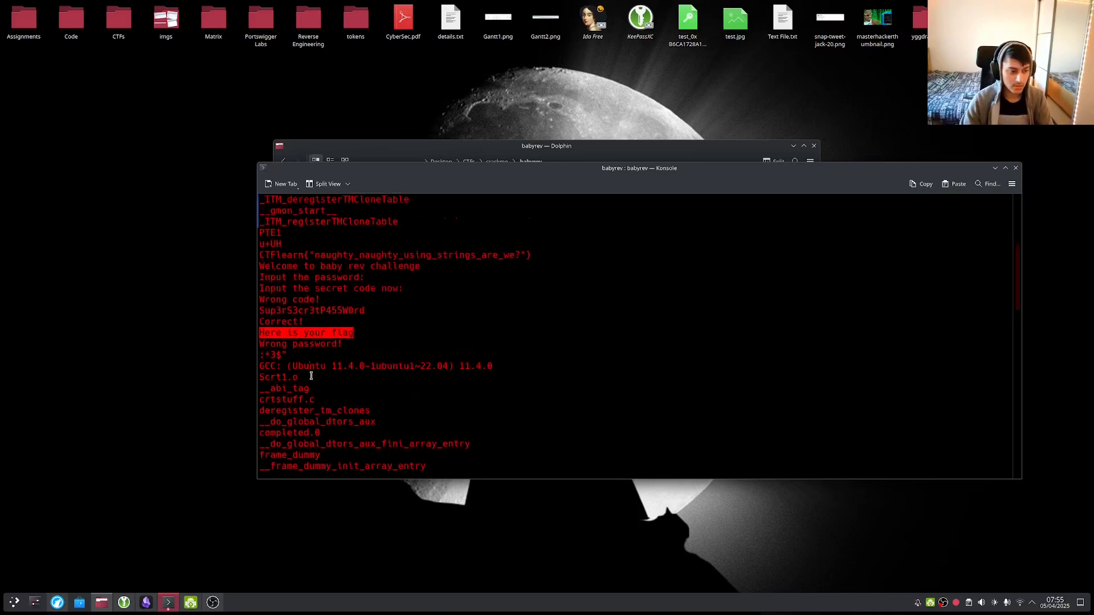
double_click(313, 310)
right_click(317, 316)
click(322, 323)
Paste the password at babyrev's prompt and enter code 4343, getting 'Wrong code!'.
scroll(718, 383, down, 10)
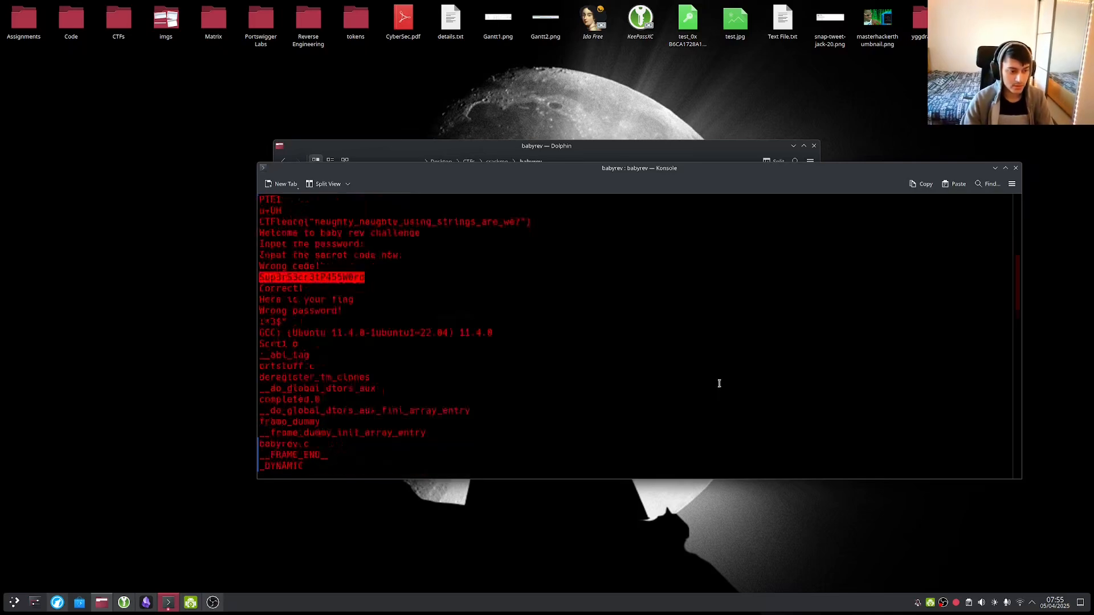
scroll(826, 396, down, 5)
click(667, 373)
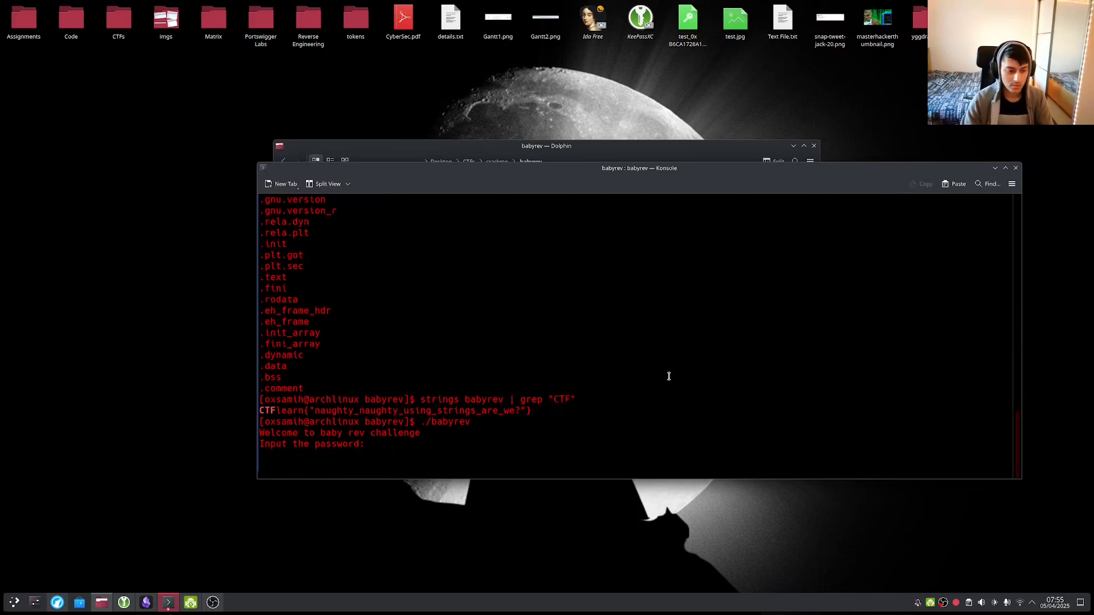
key(ctrl+shift+v)
key(Return)
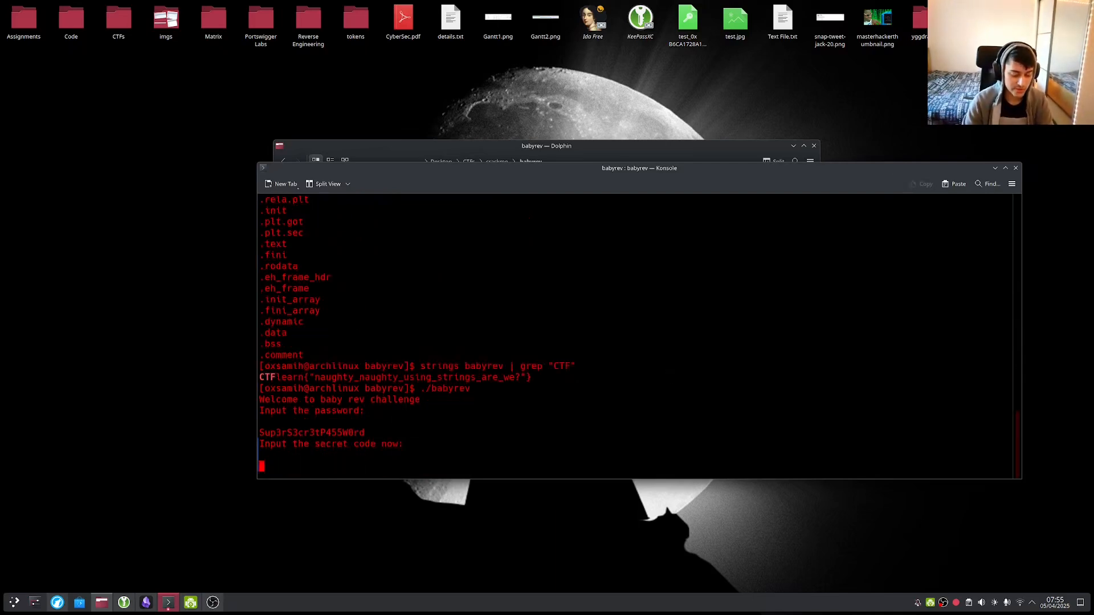
text(4343)
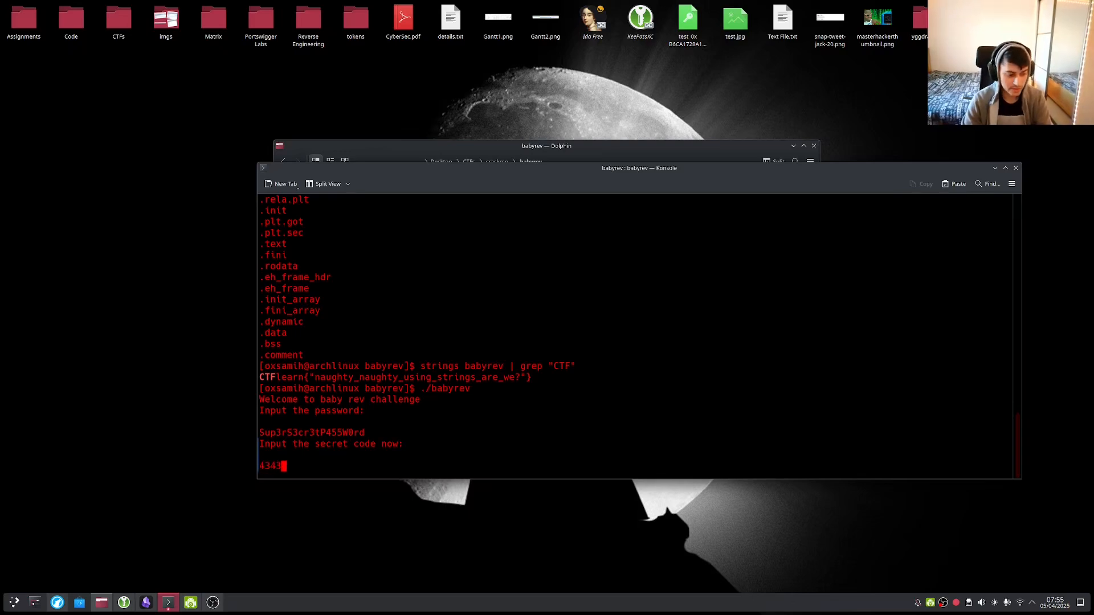
key(Return)
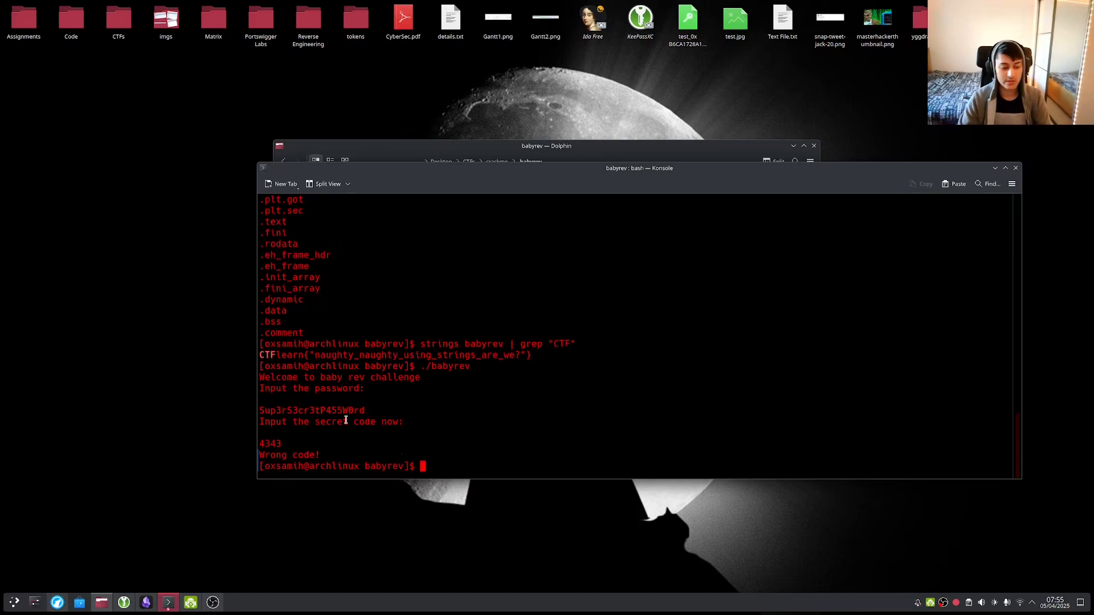
scroll(394, 418, up, 12)
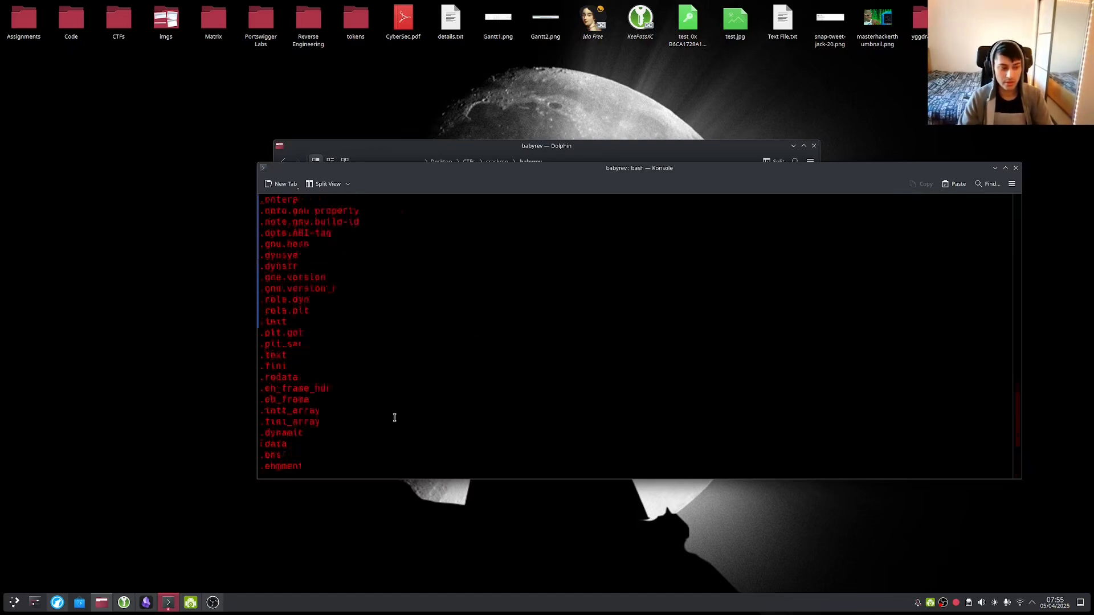
scroll(397, 416, up, 10)
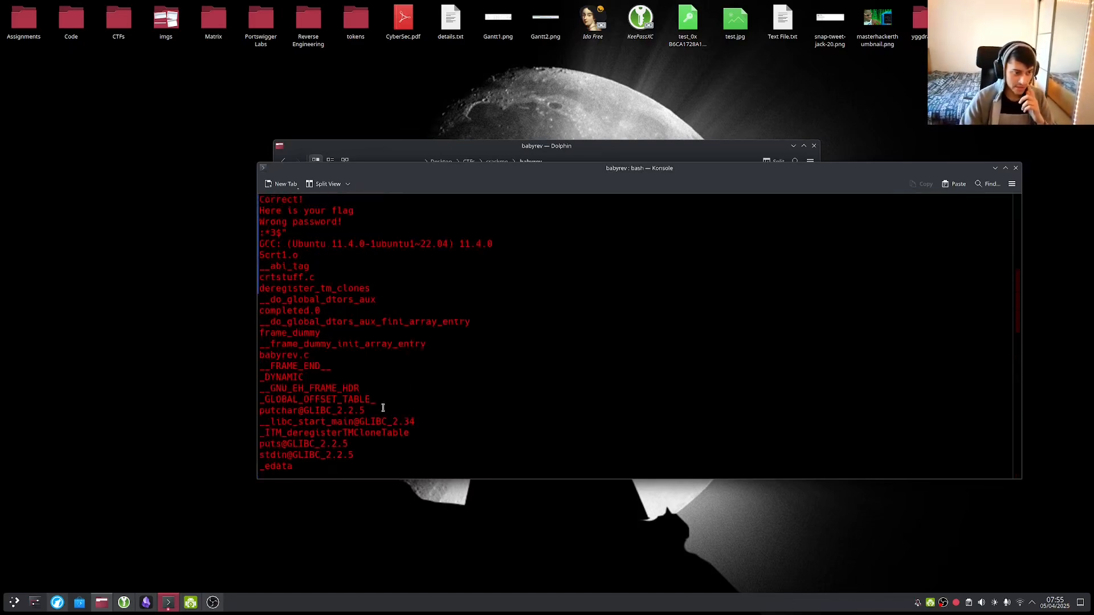
scroll(284, 368, up, 1)
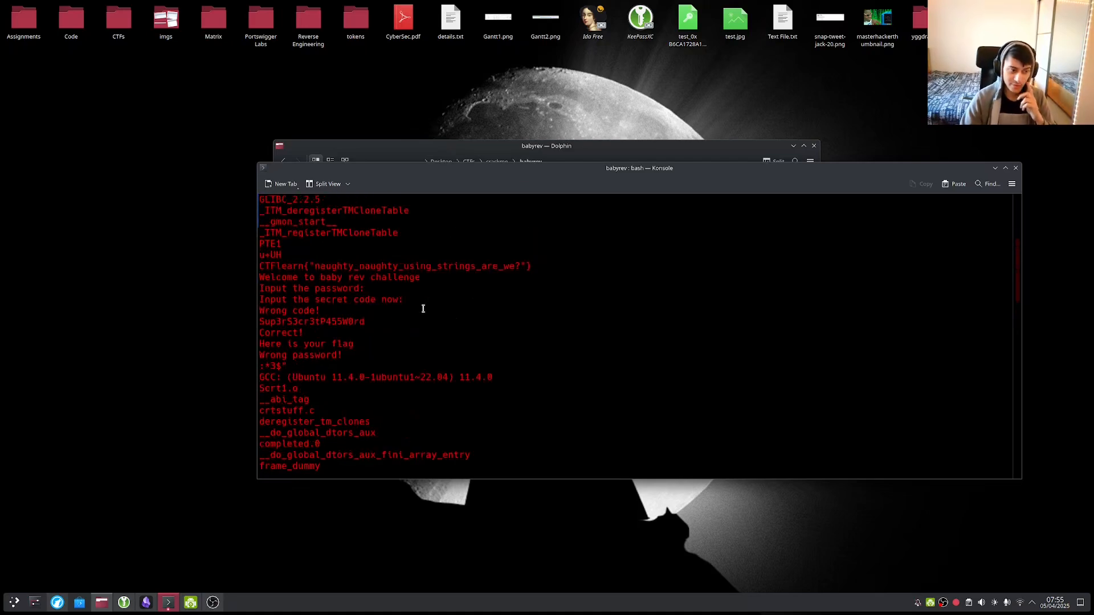
scroll(423, 308, up, 5)
scroll(494, 359, down, 10)
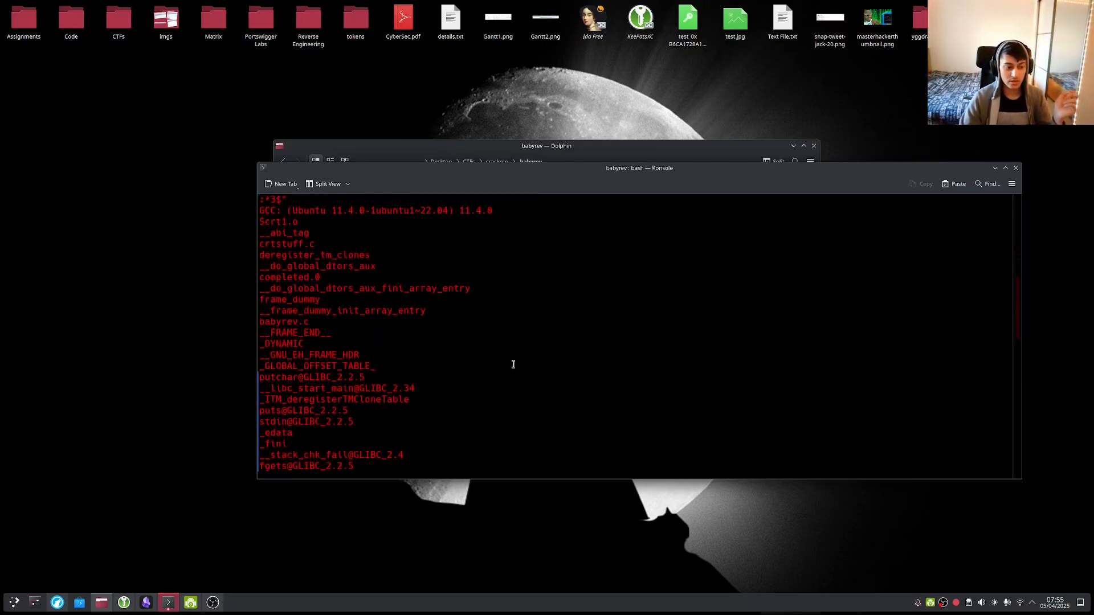
scroll(527, 417, down, 20)
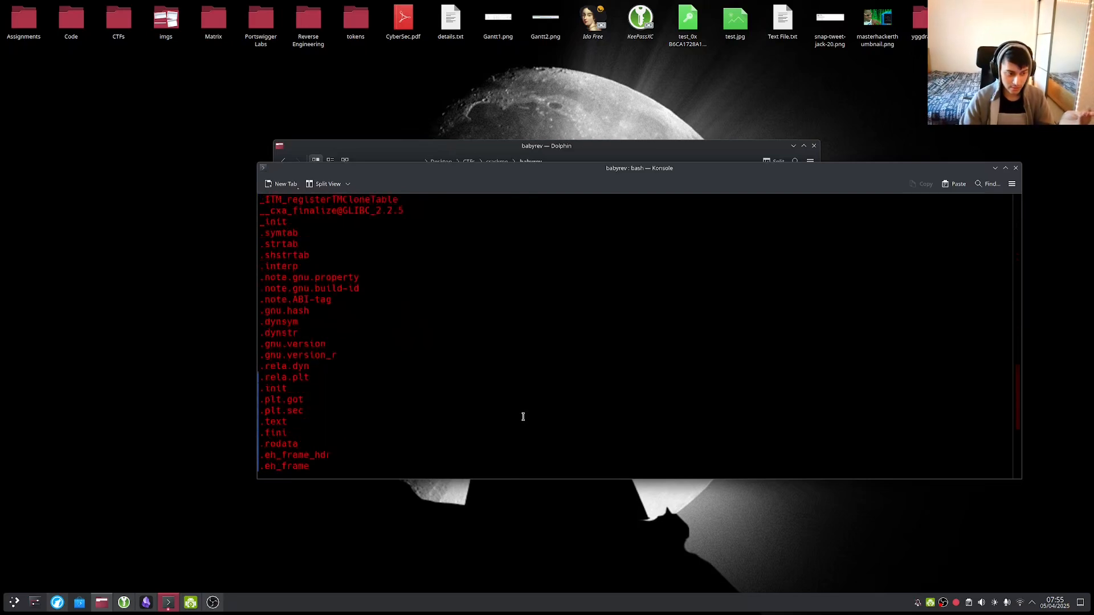
scroll(523, 417, down, 2)
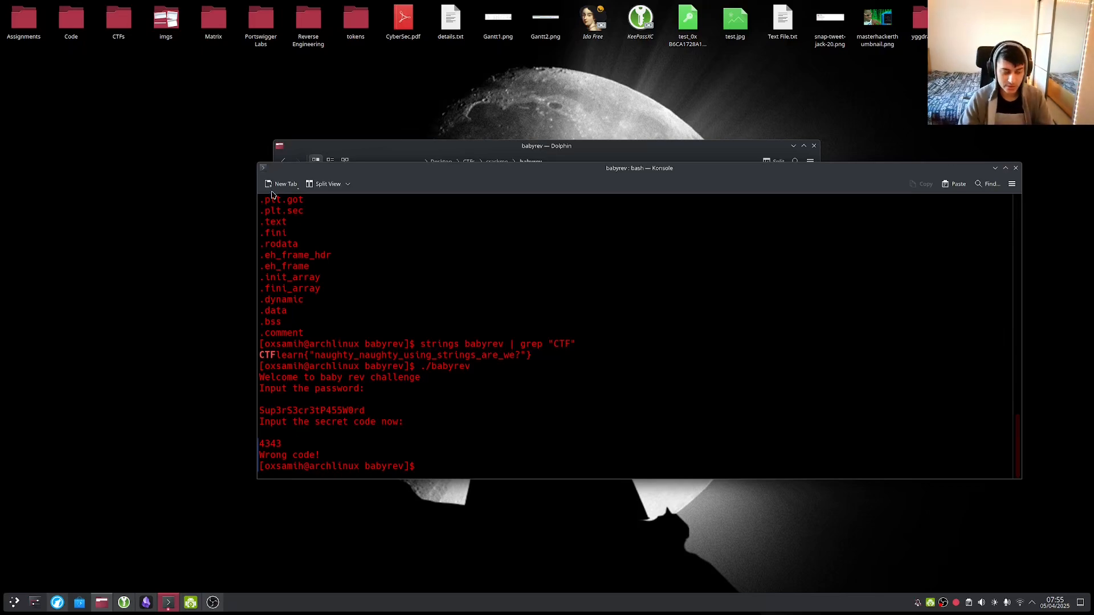
Launch IDA Free from the application launcher and dismiss its start screen.
drag(378, 182, 380, 250)
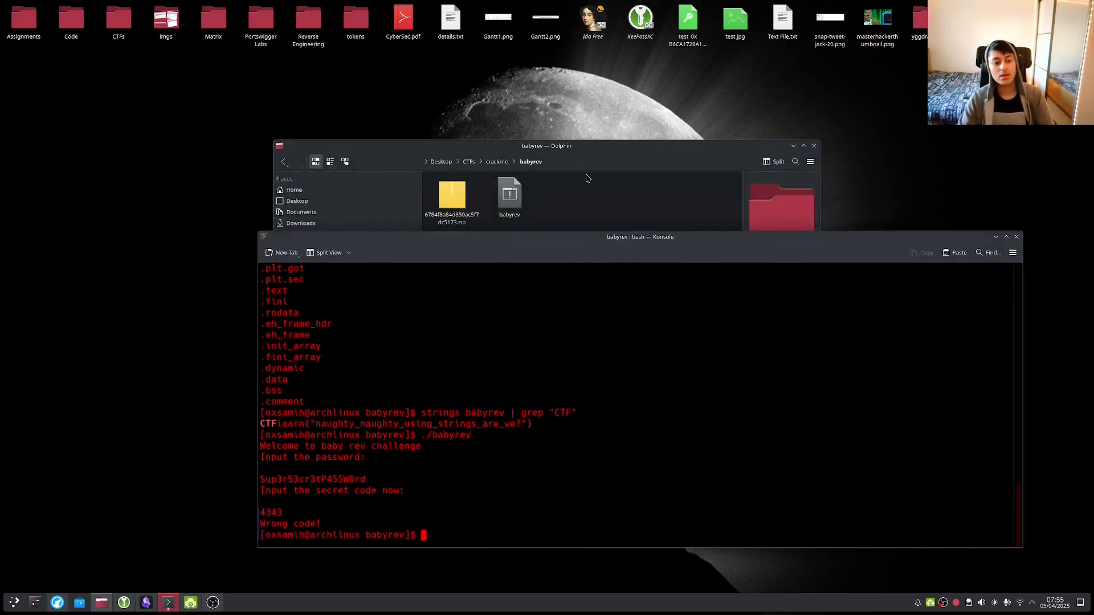
click(587, 178)
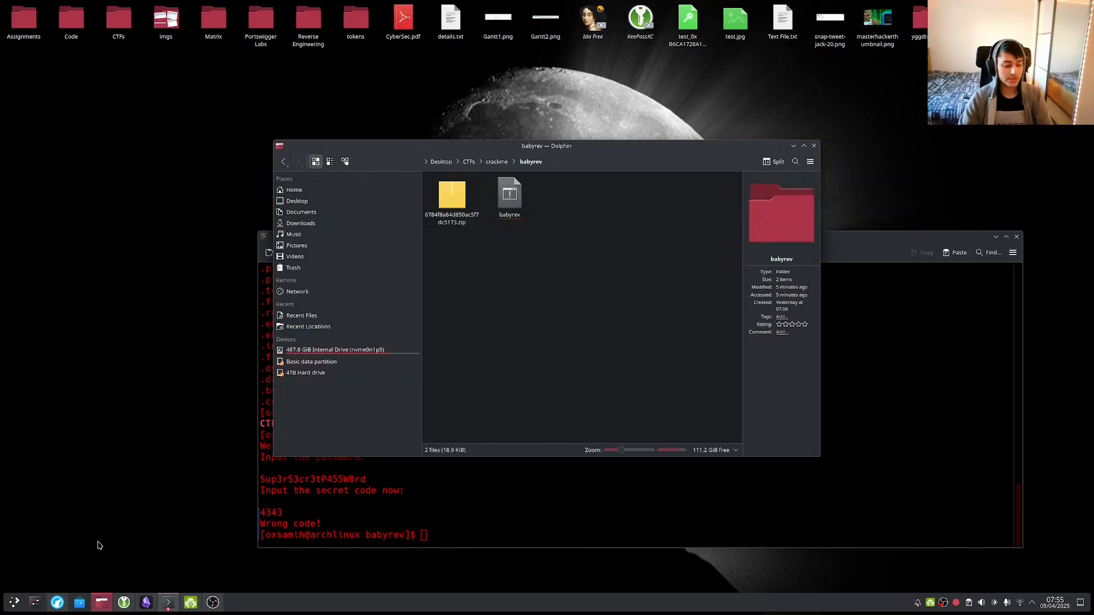
click(15, 599)
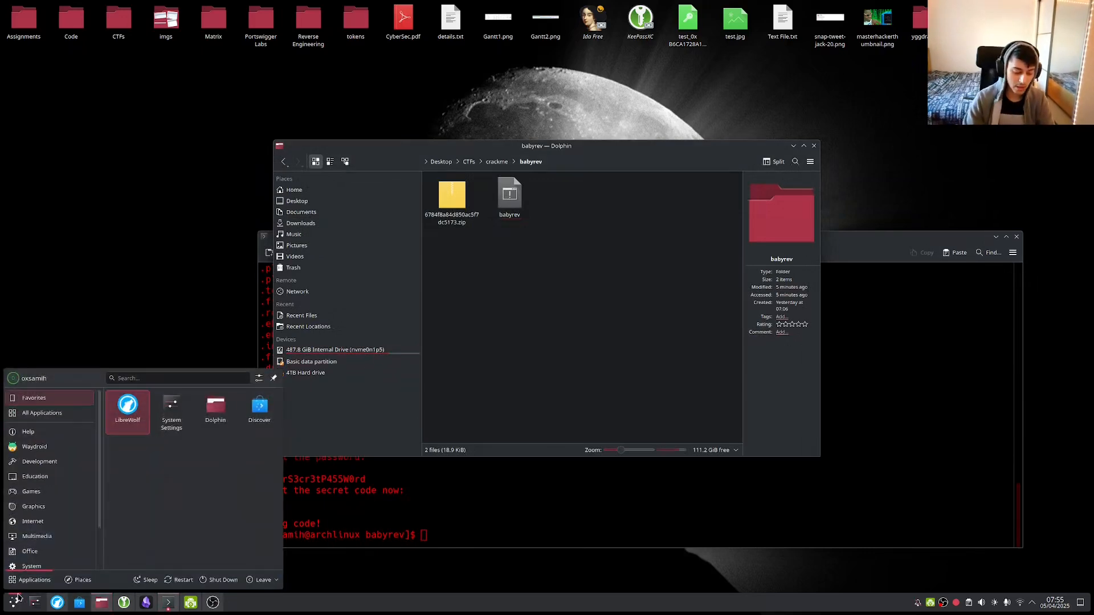
text(ida)
key(Return)
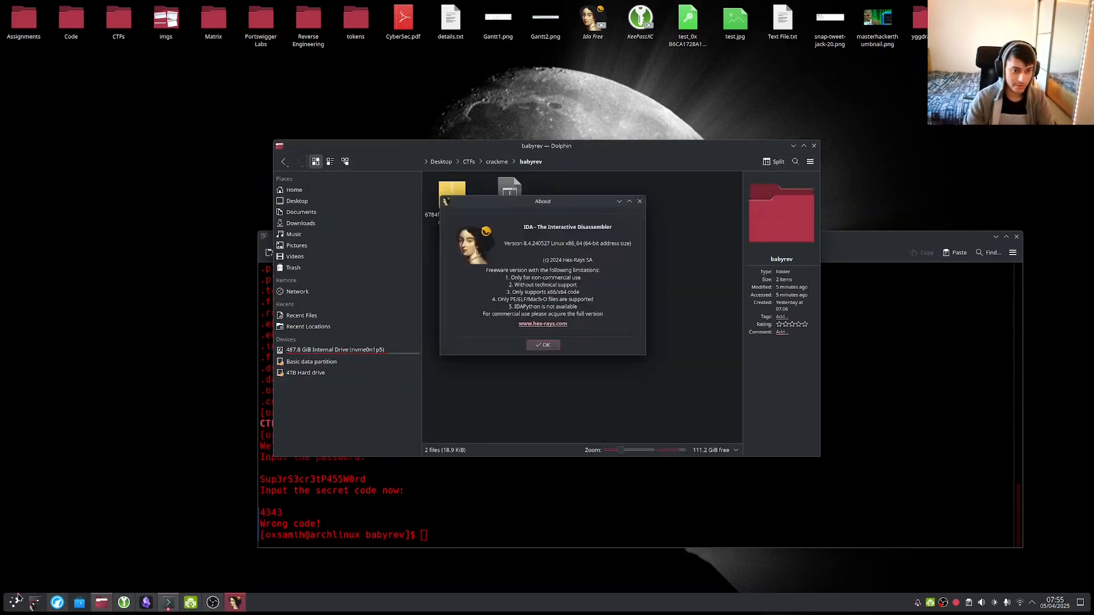
click(544, 345)
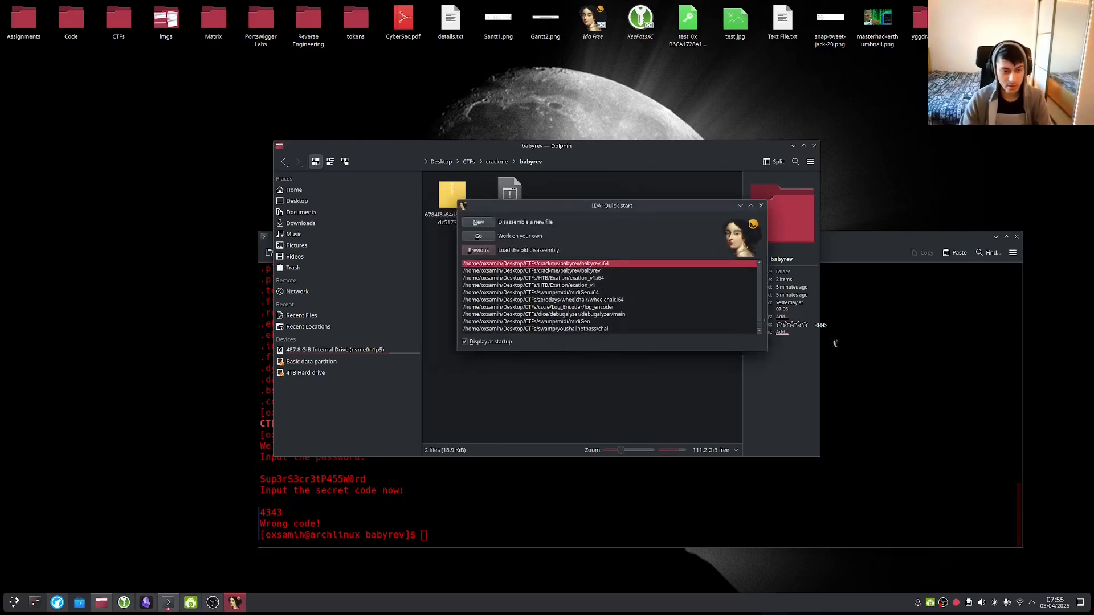
Drop babyrev from Dolphin into IDA and confirm loading it as a 64-bit ELF.
click(488, 227)
click(673, 196)
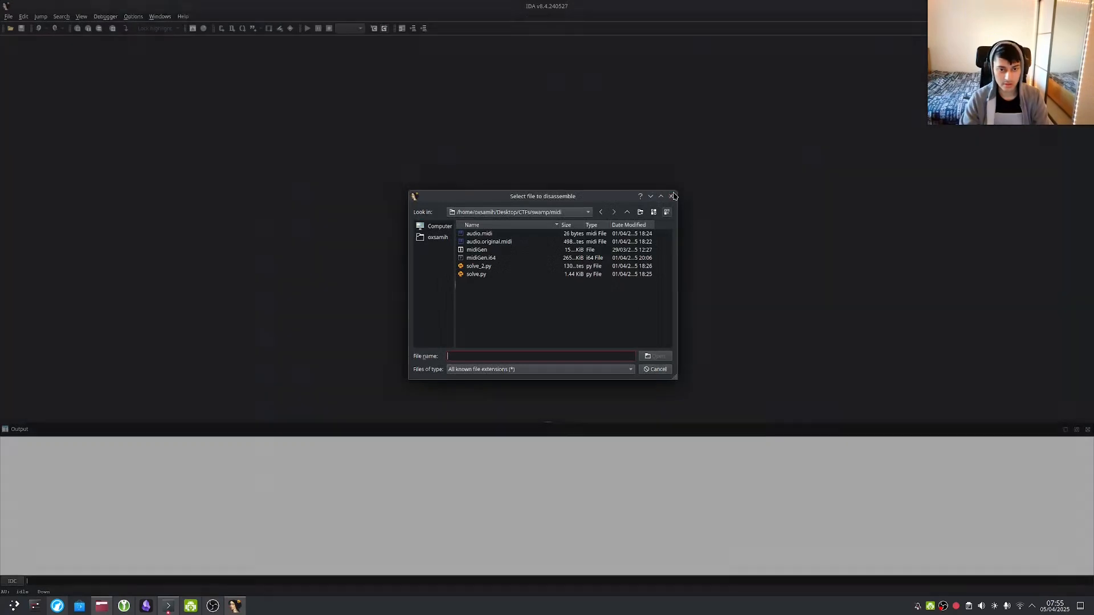
key(alt+Tab)
key(alt+Tab)
key(alt+Tab)
drag(509, 195, 525, 225)
click(499, 310)
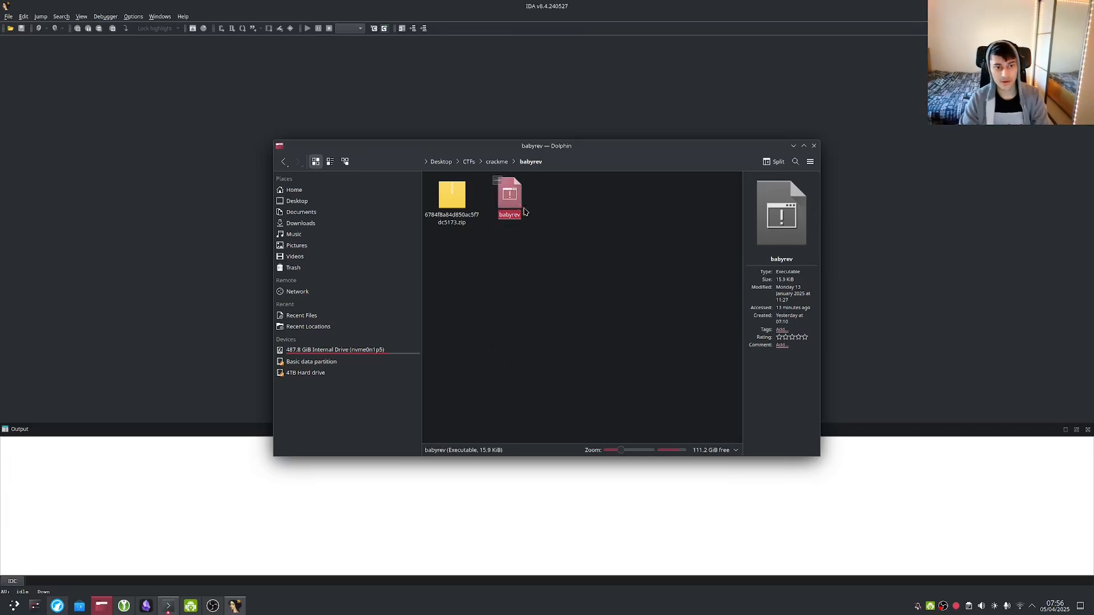
drag(518, 205, 168, 194)
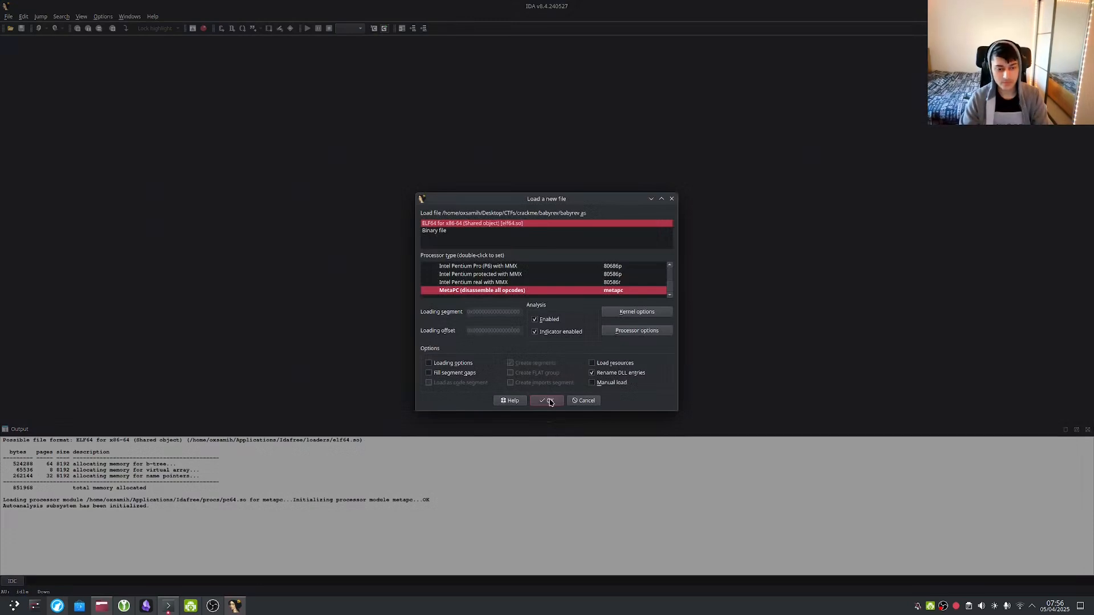
click(551, 402)
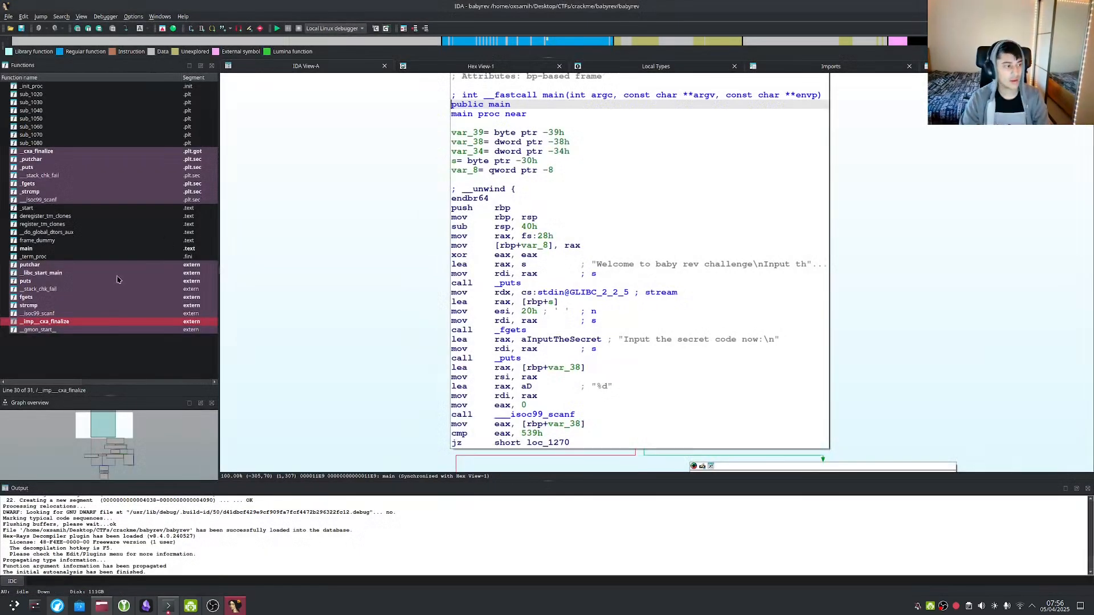
click(69, 250)
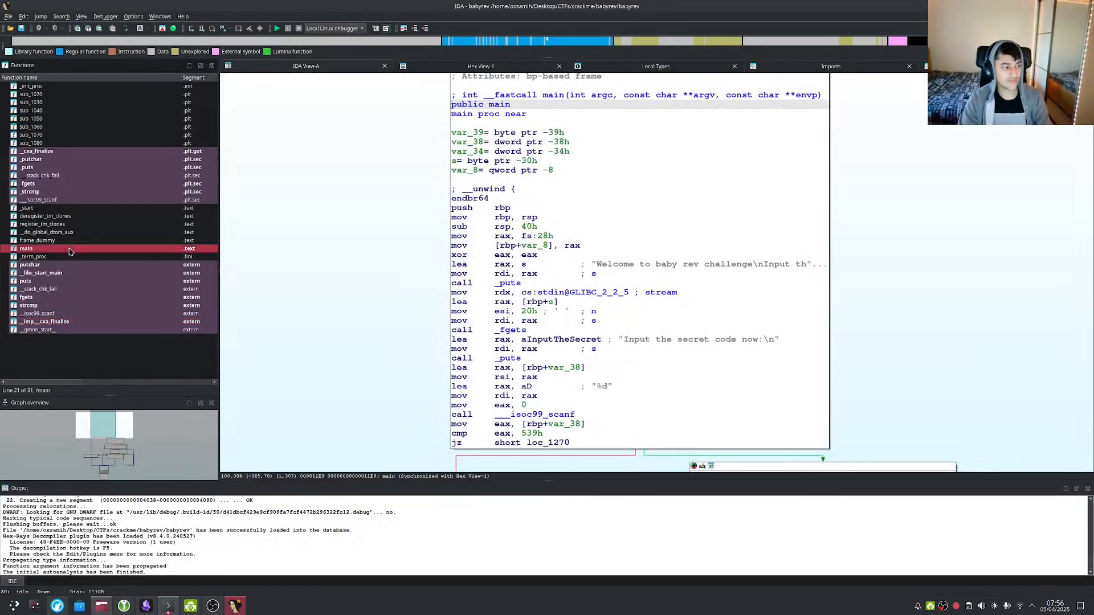
scroll(367, 271, down, 5)
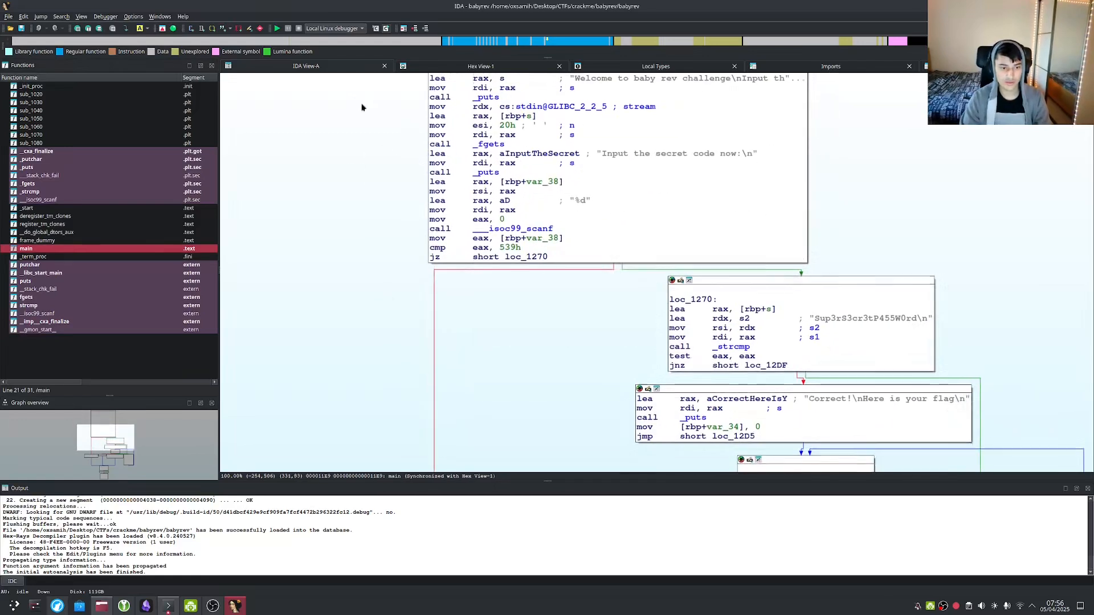
scroll(368, 270, down, 3)
scroll(655, 281, down, 3)
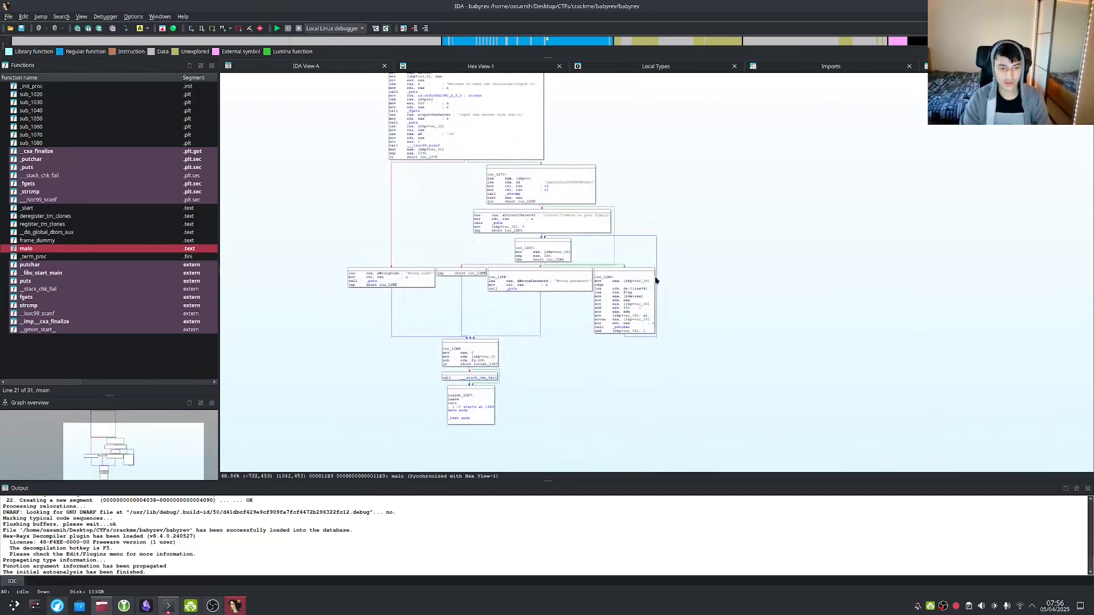
scroll(652, 230, up, 2)
scroll(707, 455, up, 2)
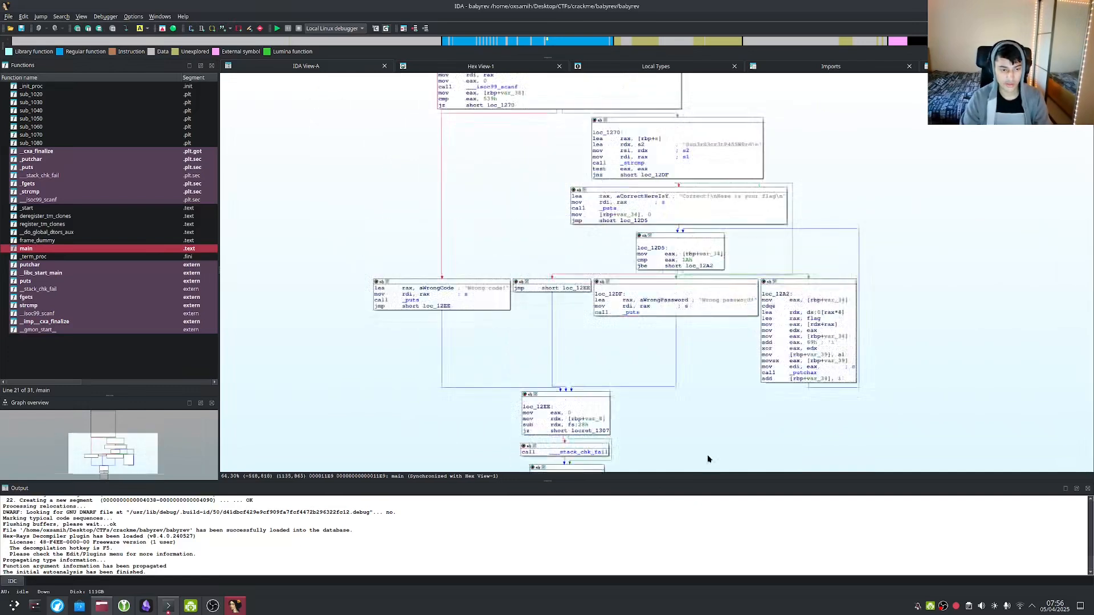
drag(528, 200, 481, 319)
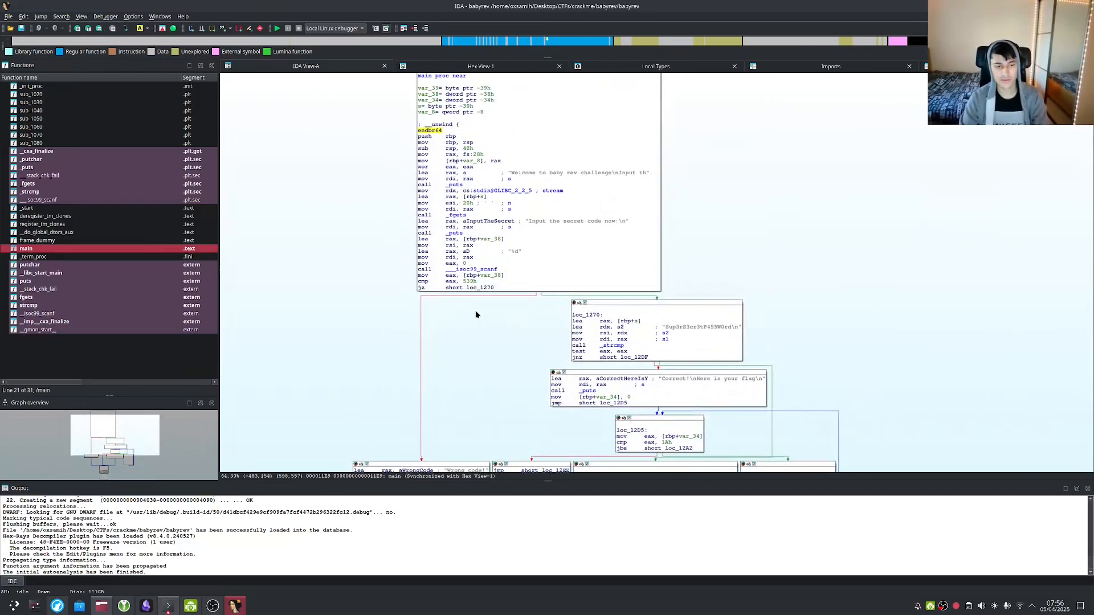
key(F5)
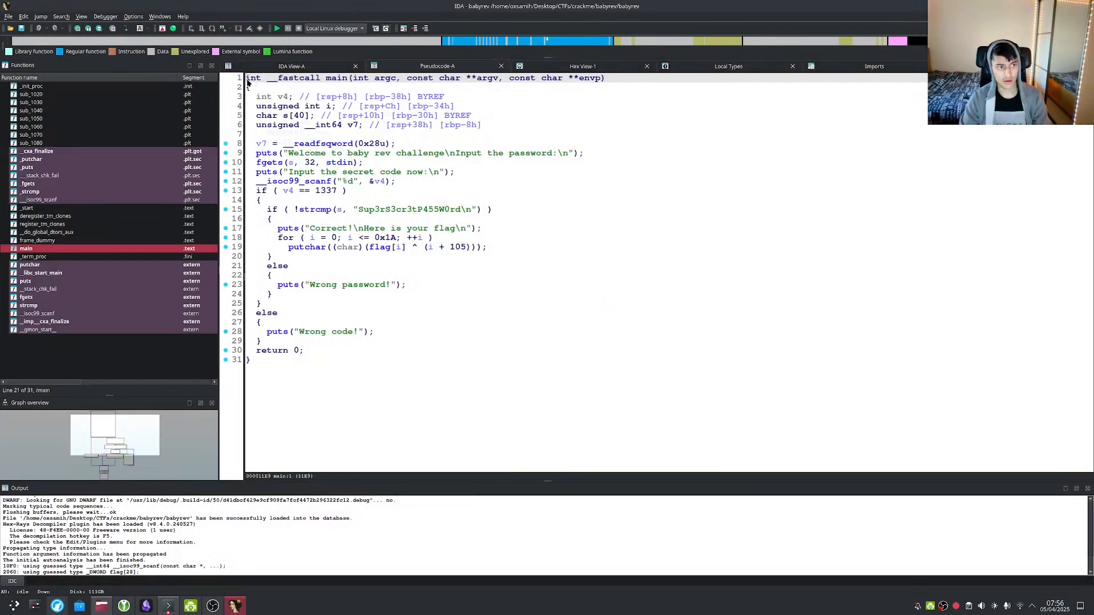
Inspect the v7 declaration on pseudocode line 6, then return to main's graph.
click(370, 125)
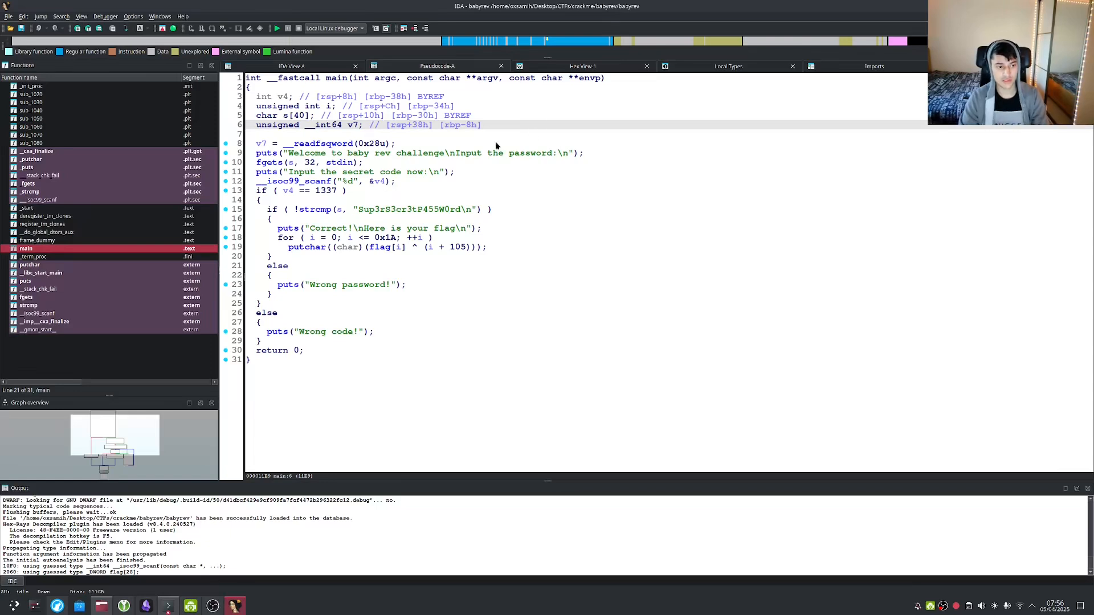
key(Tab)
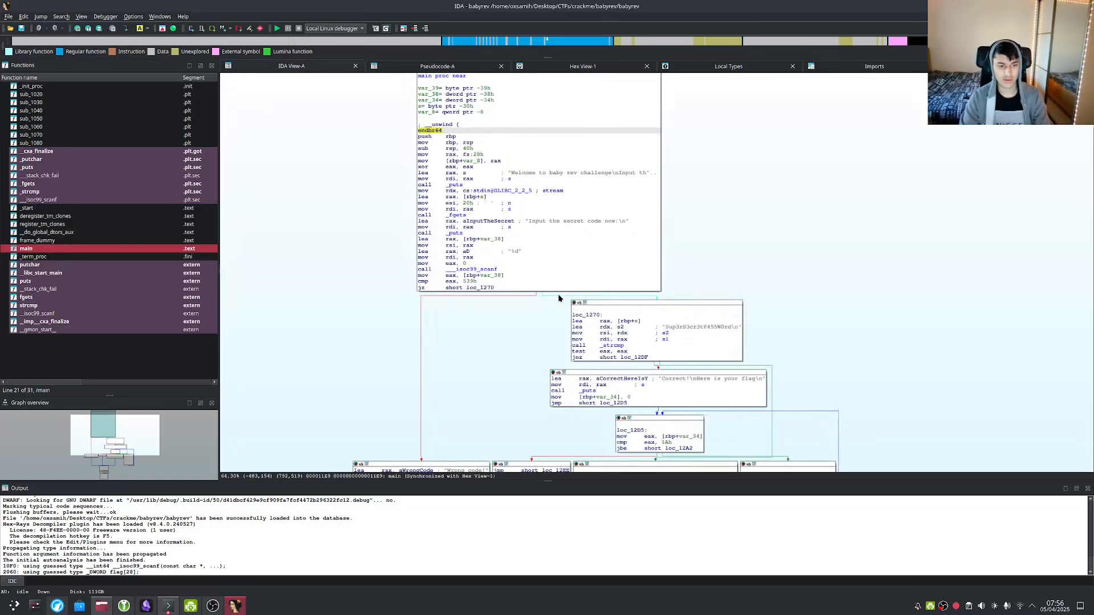
scroll(559, 295, up, 3)
drag(307, 152, 429, 248)
scroll(454, 282, up, 5)
scroll(452, 282, down, 5)
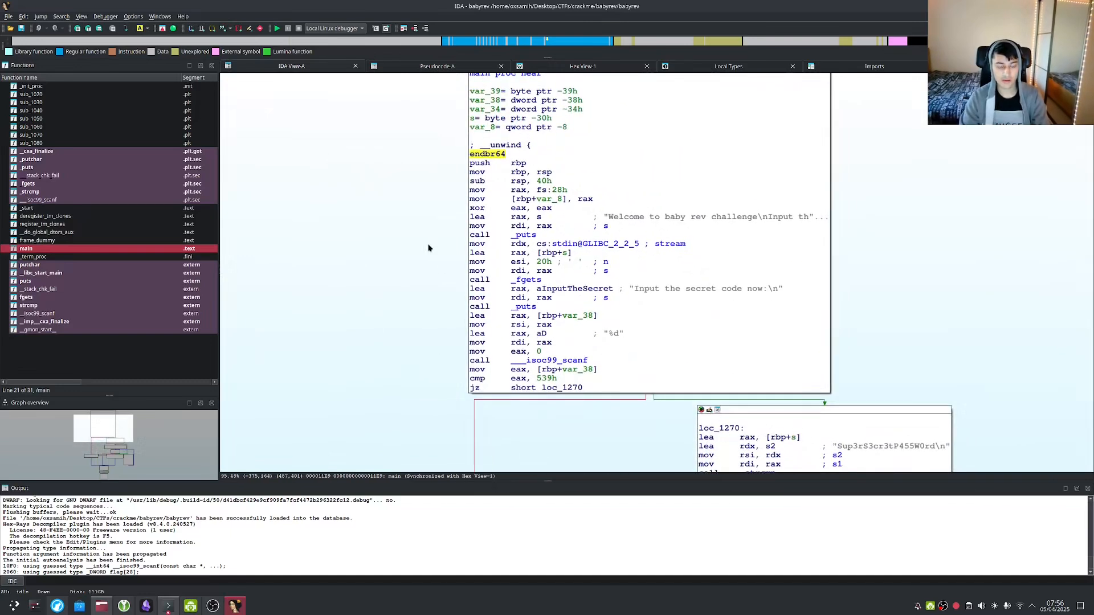
drag(986, 280, 949, 323)
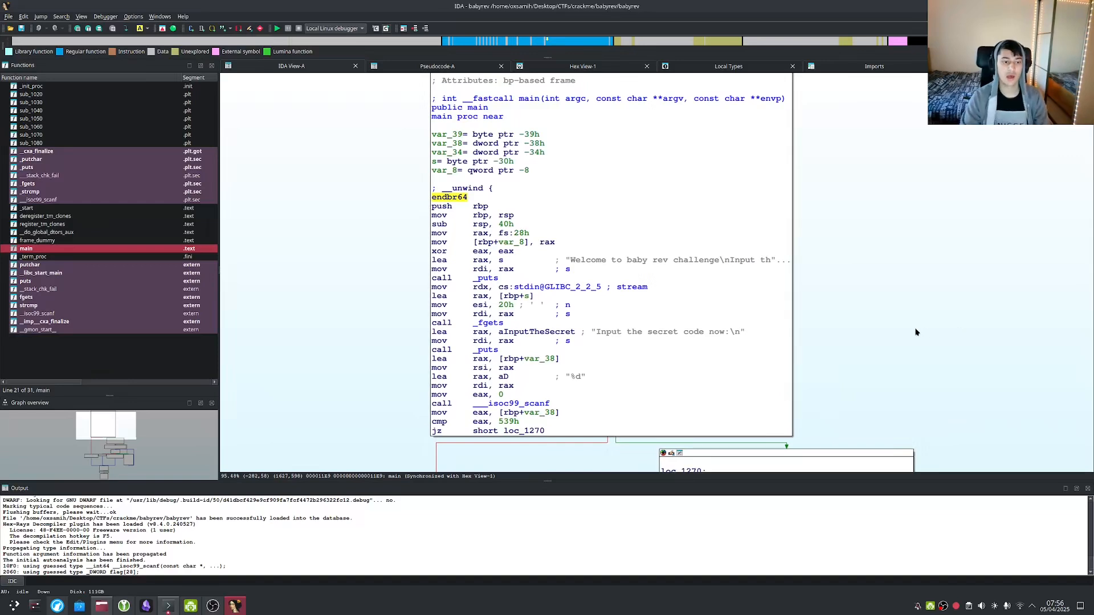
scroll(917, 333, up, 1)
drag(298, 236, 353, 248)
click(439, 239)
click(440, 253)
click(439, 314)
click(427, 244)
click(432, 259)
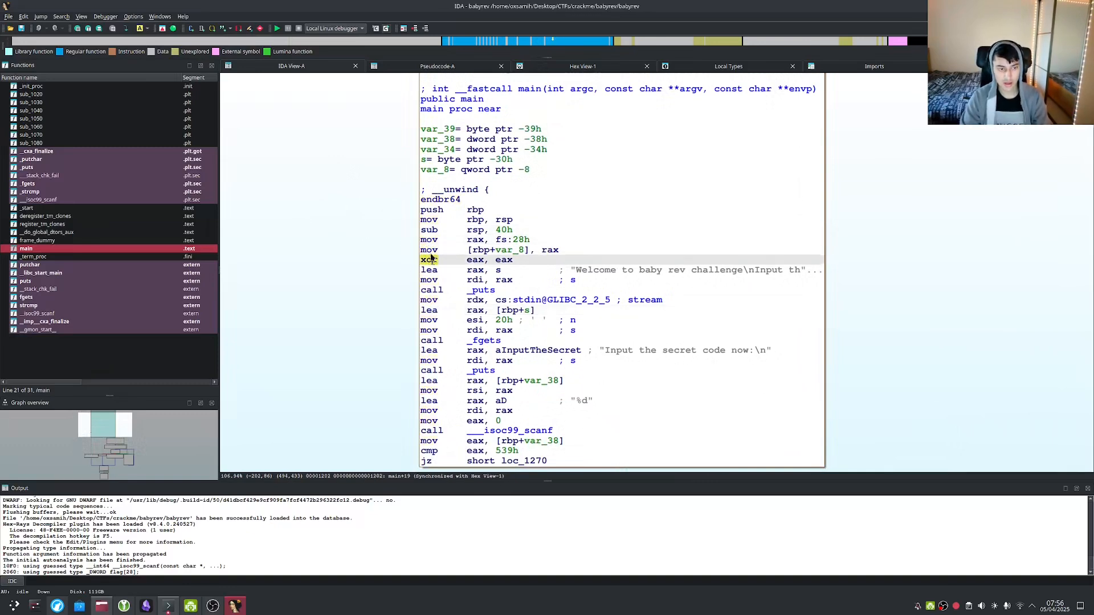
click(429, 241)
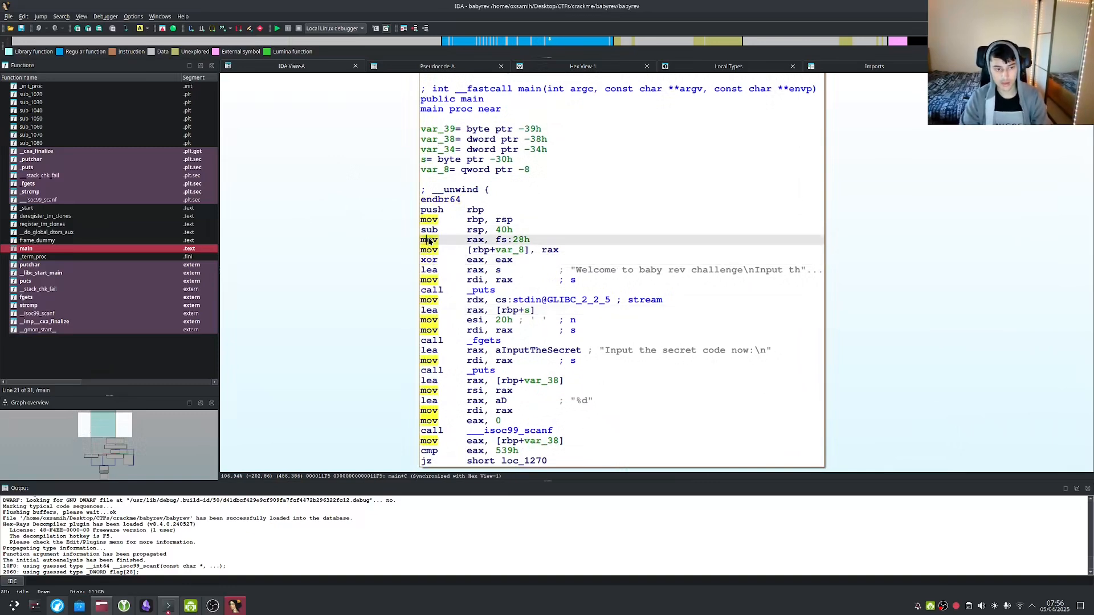
click(429, 231)
drag(342, 343, 311, 199)
scroll(340, 268, down, 4)
scroll(339, 269, up, 4)
scroll(340, 269, down, 2)
scroll(340, 269, up, 3)
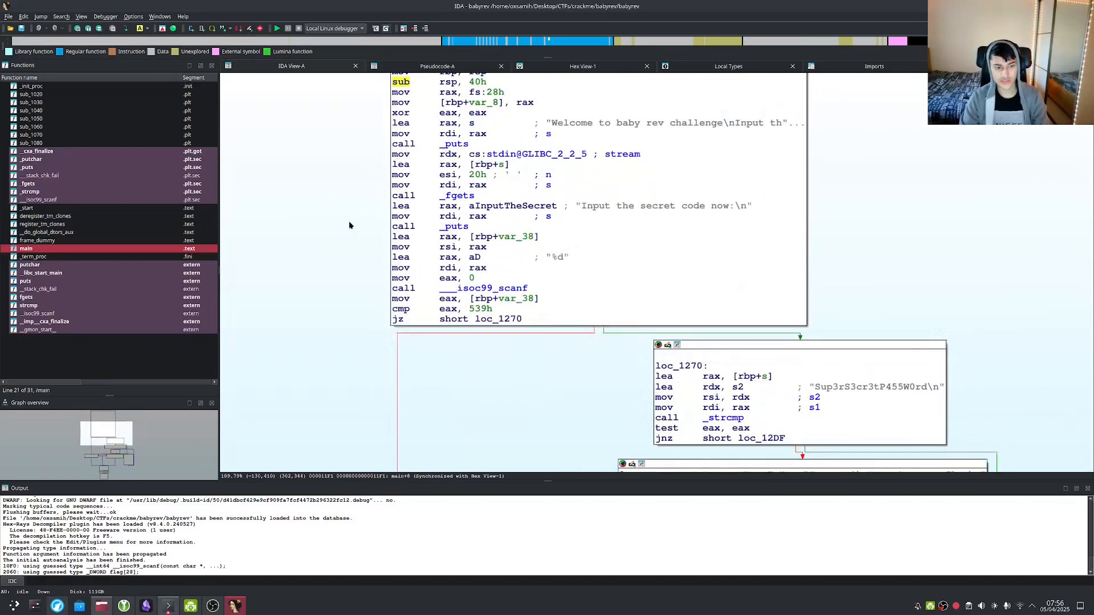
click(559, 338)
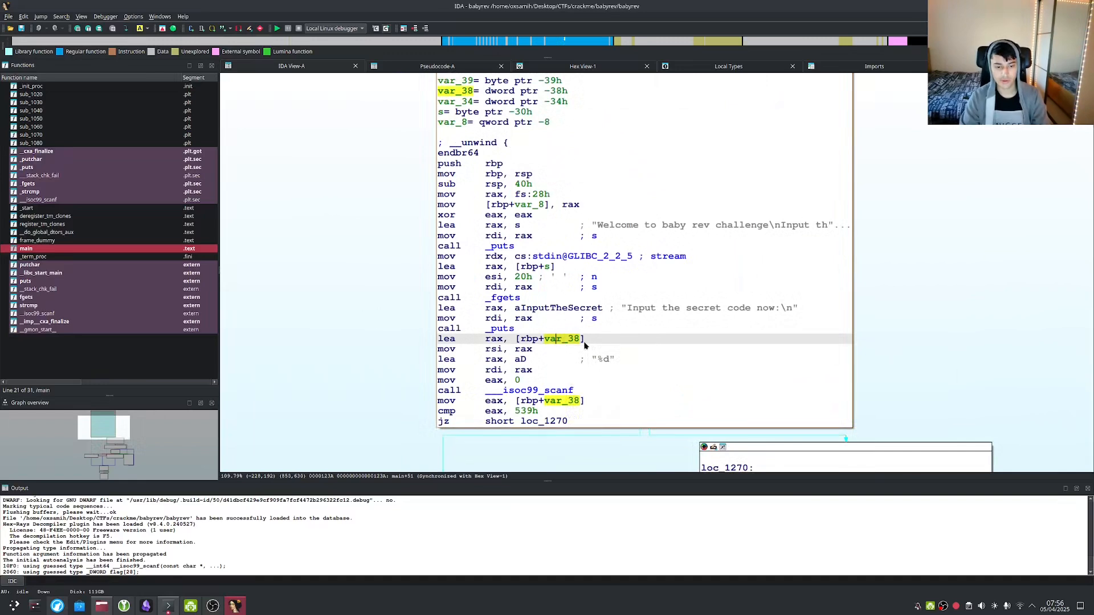
click(377, 319)
key(F5)
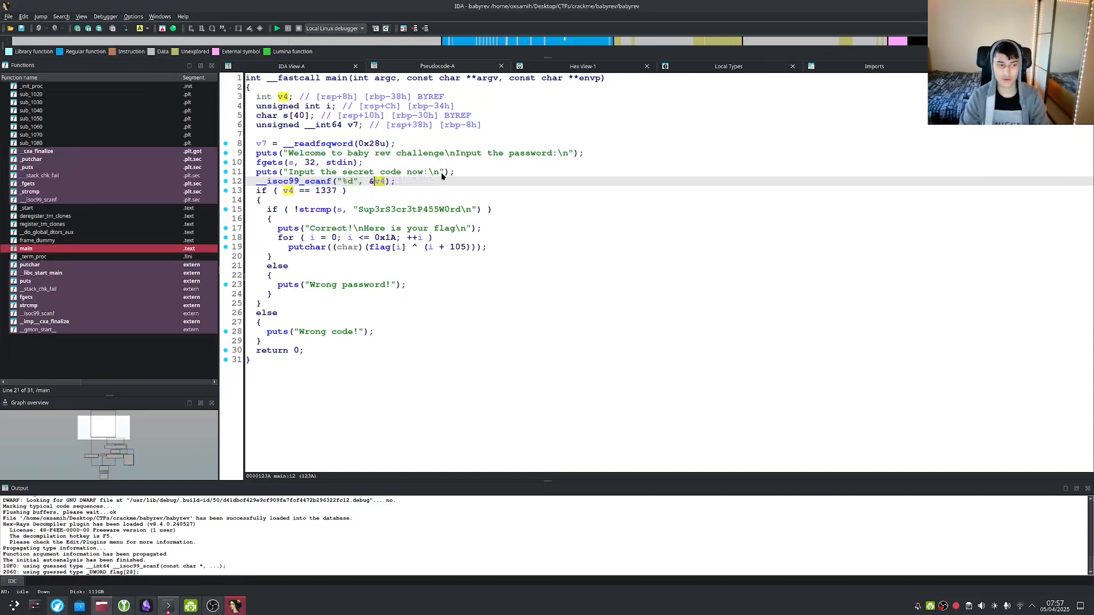
key(Tab)
click(533, 207)
scroll(310, 228, up, 3)
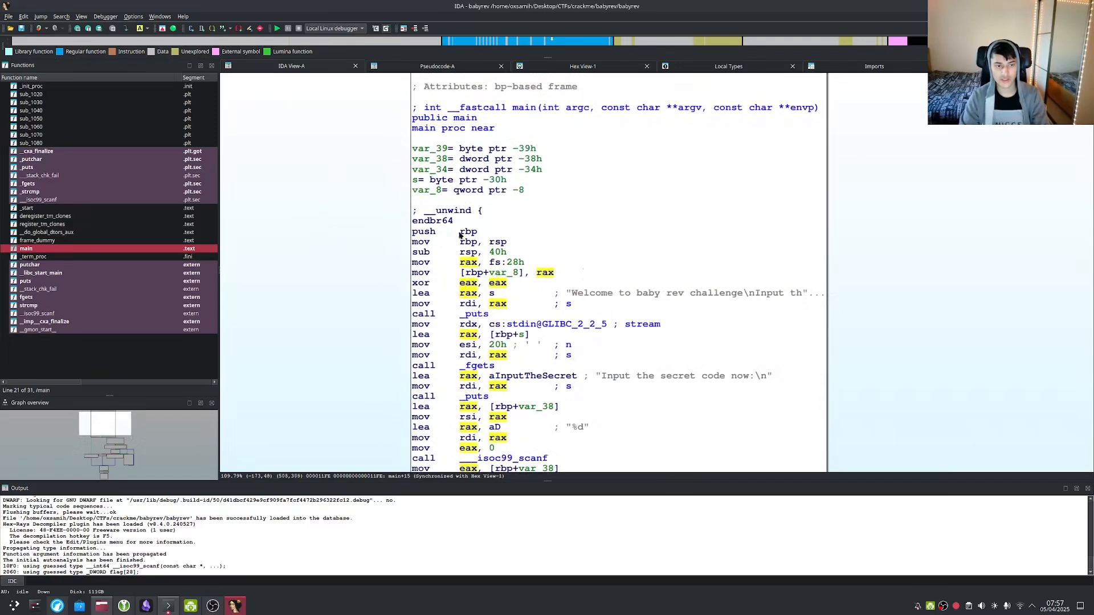
click(472, 253)
key(Tab)
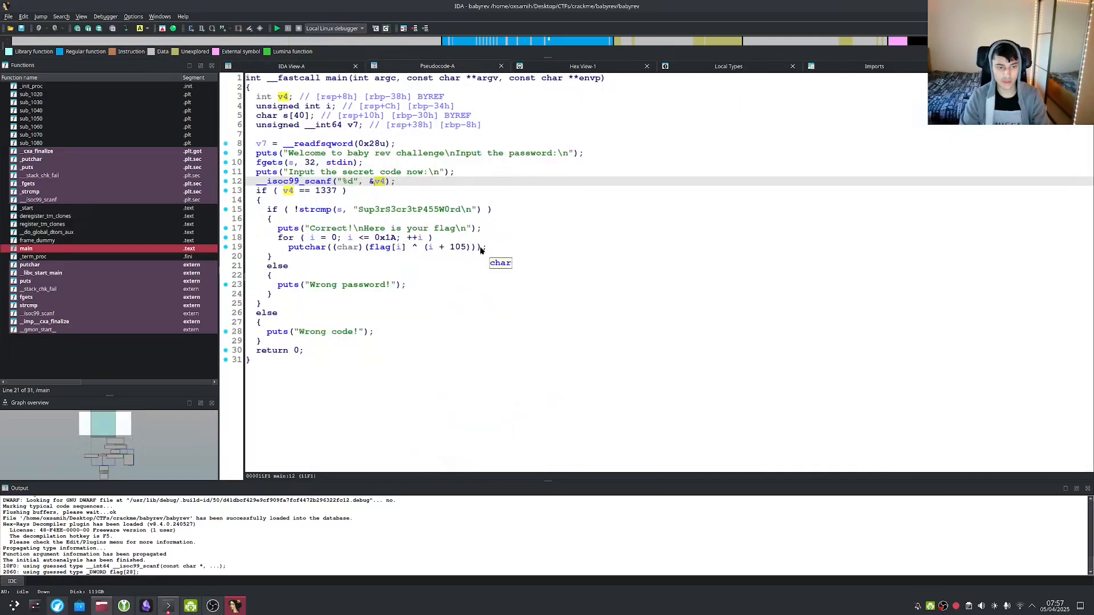
key(Tab)
key(Escape)
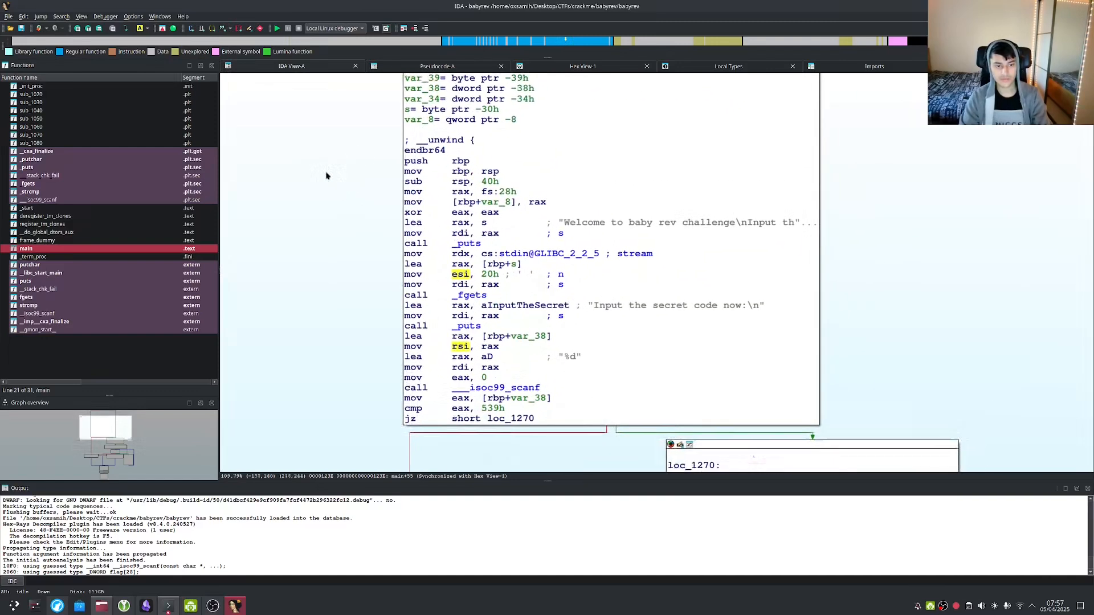
drag(503, 177, 505, 169)
click(506, 149)
drag(938, 158, 923, 298)
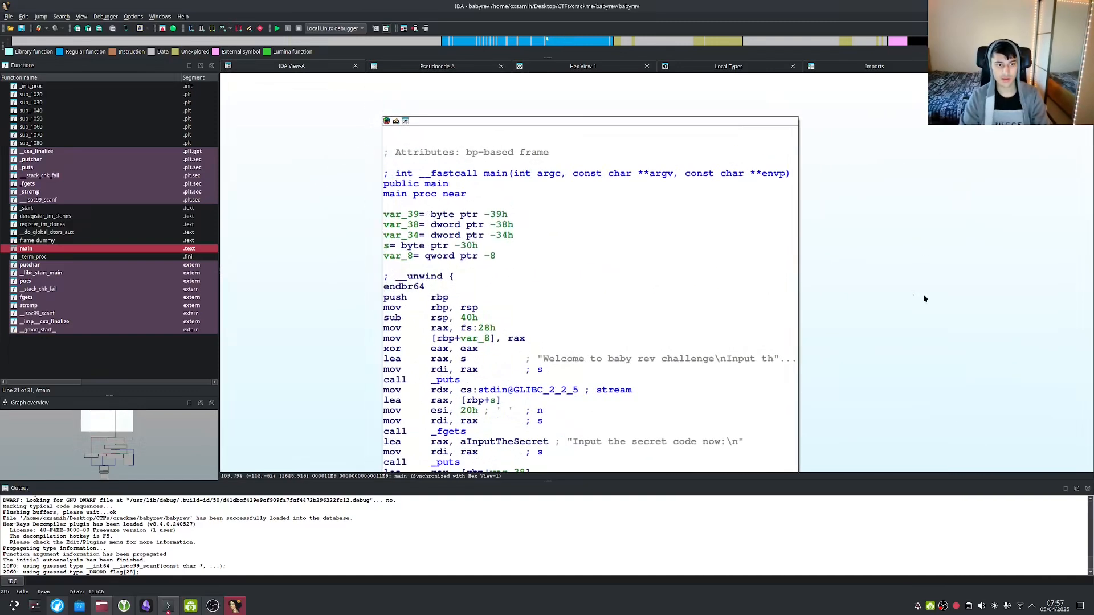
click(481, 247)
click(386, 206)
click(412, 224)
key(Tab)
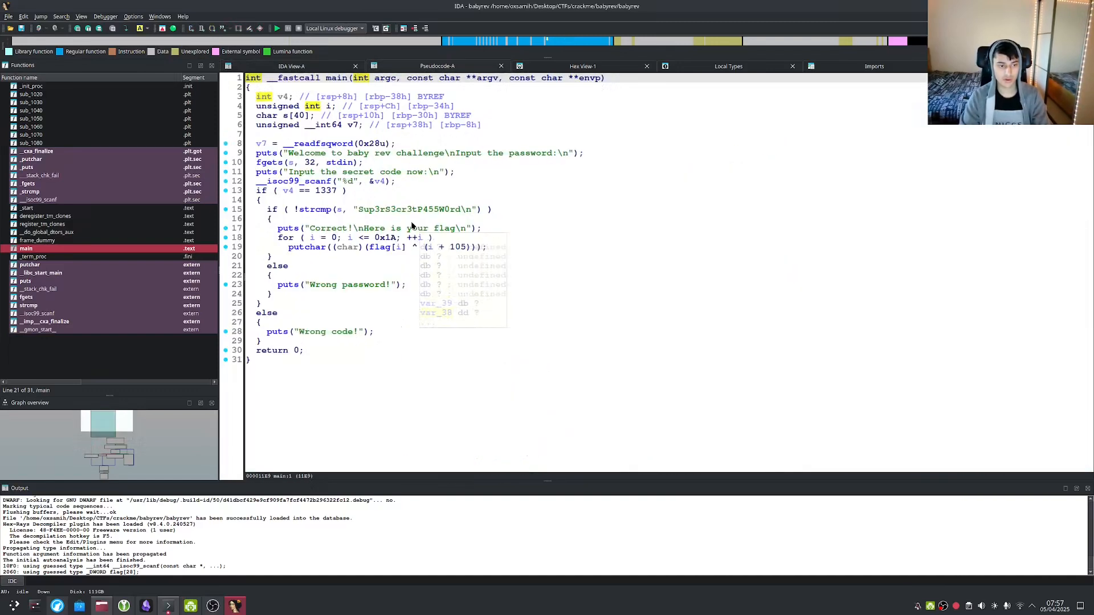
key(Tab)
drag(845, 445, 776, 176)
scroll(755, 373, down, 3)
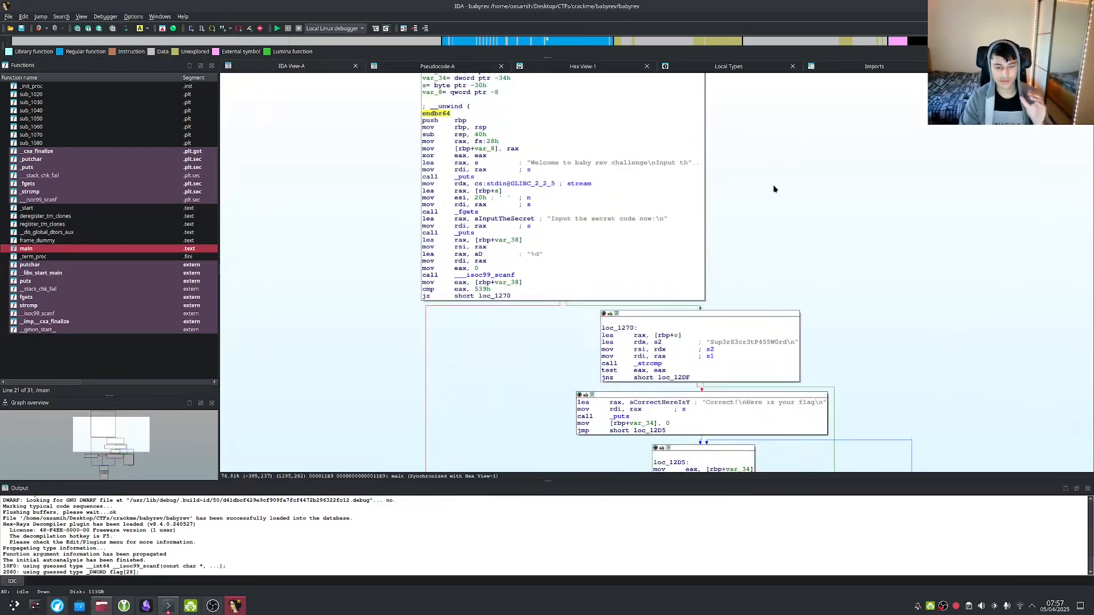
drag(773, 191, 750, 140)
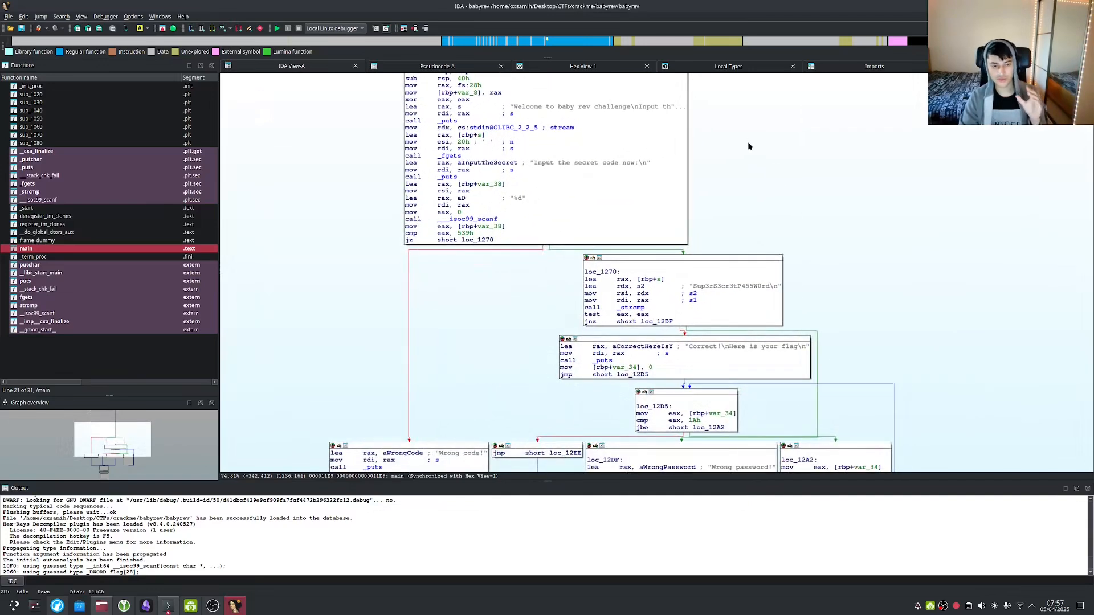
drag(762, 185, 739, 169)
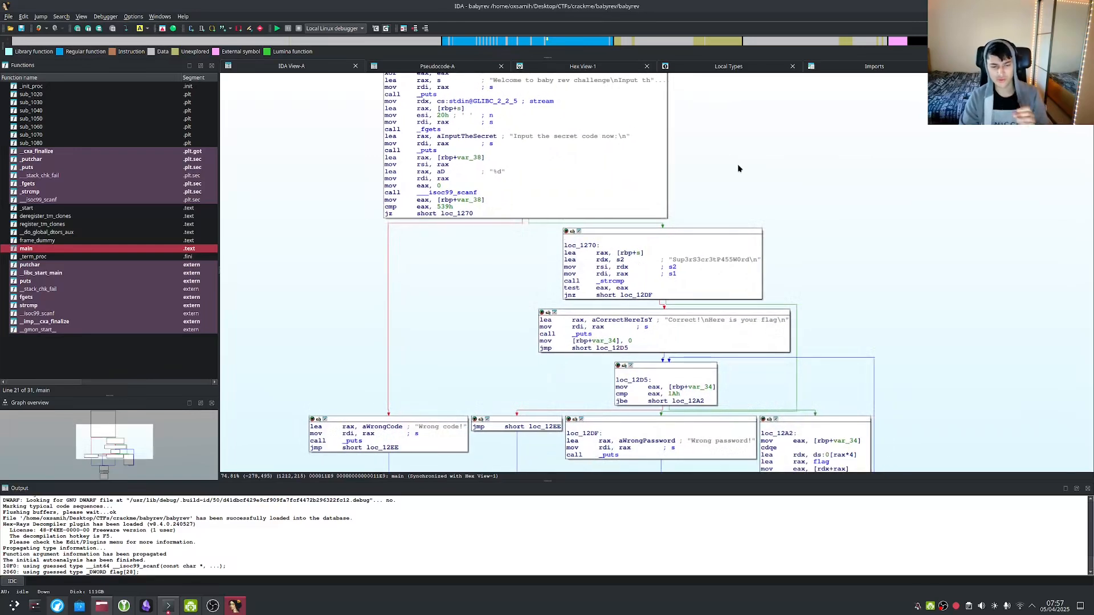
key(F5)
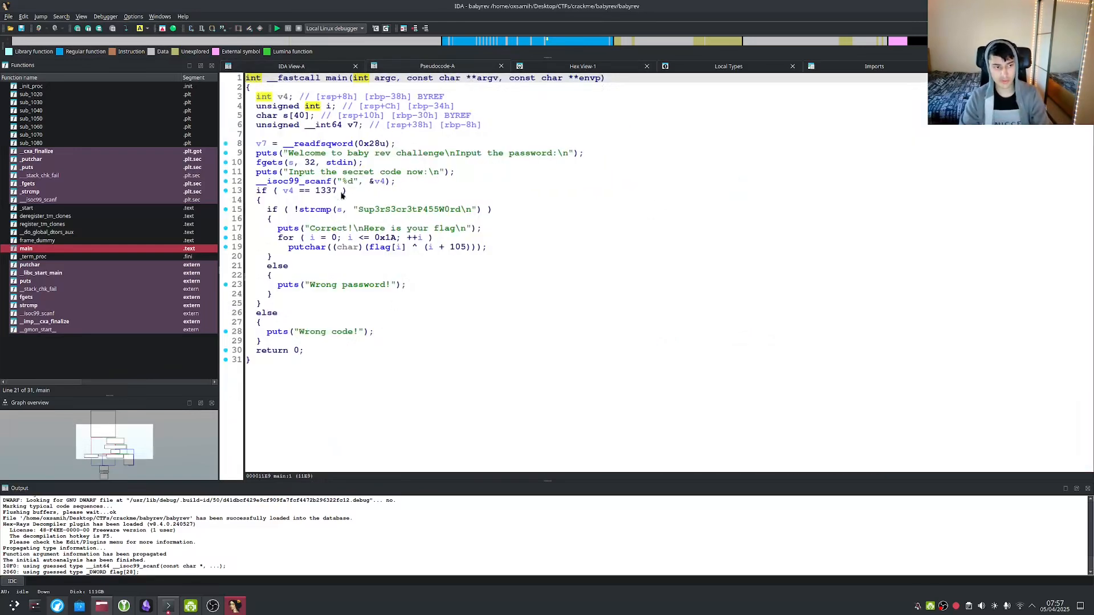
click(315, 164)
key(Tab)
scroll(757, 376, up, 2)
scroll(664, 406, down, 1)
scroll(664, 405, up, 2)
drag(690, 450, 590, 313)
scroll(585, 352, up, 3)
drag(825, 293, 993, 462)
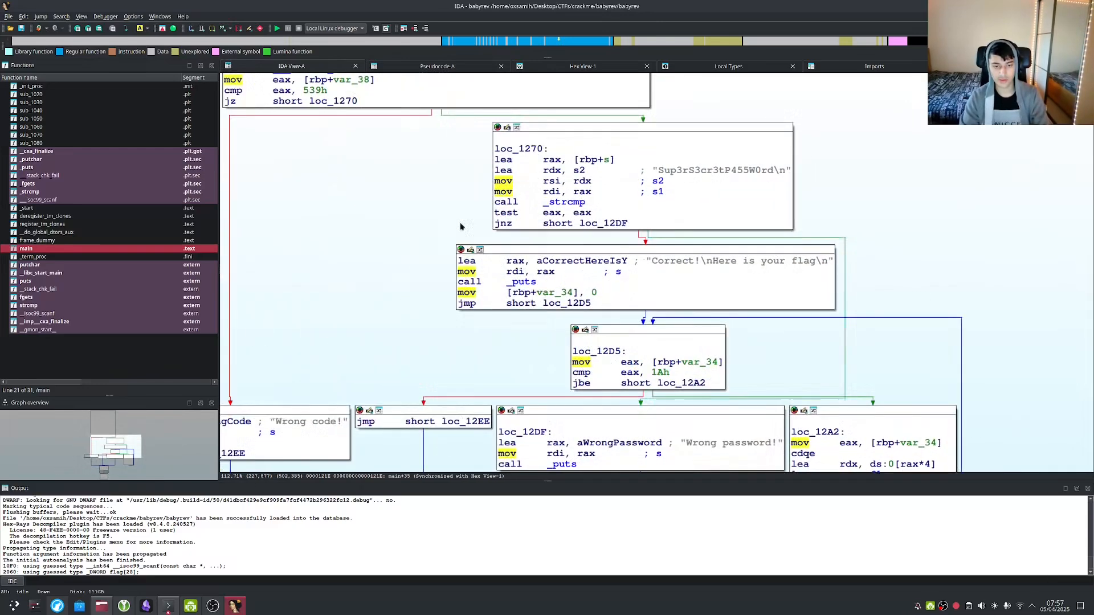
drag(304, 183, 496, 357)
scroll(474, 349, down, 2)
scroll(474, 350, up, 2)
drag(374, 232, 402, 327)
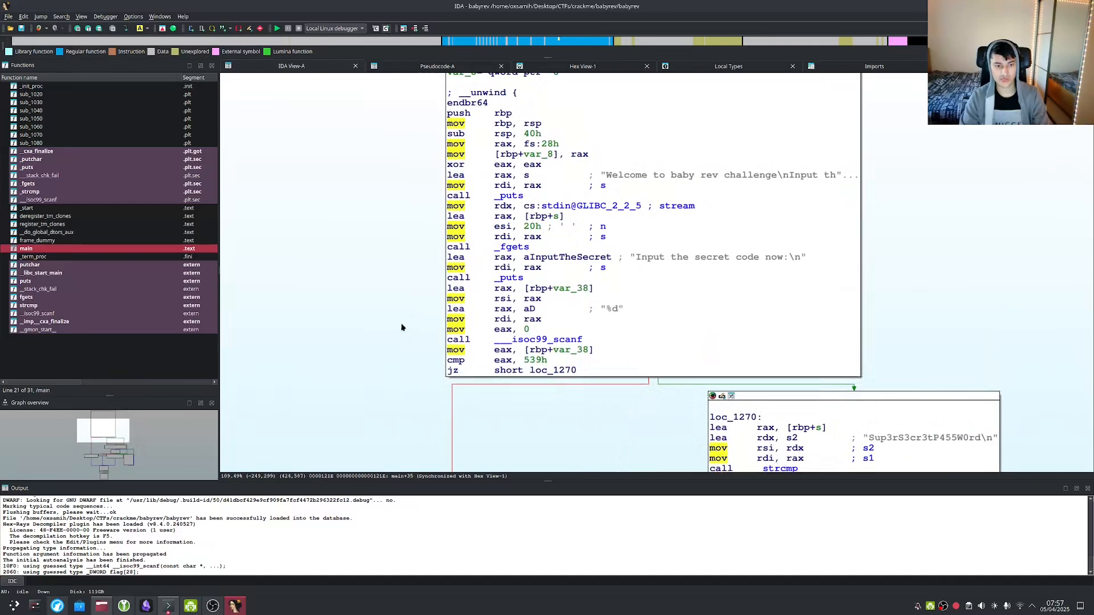
scroll(401, 328, up, 1)
click(547, 288)
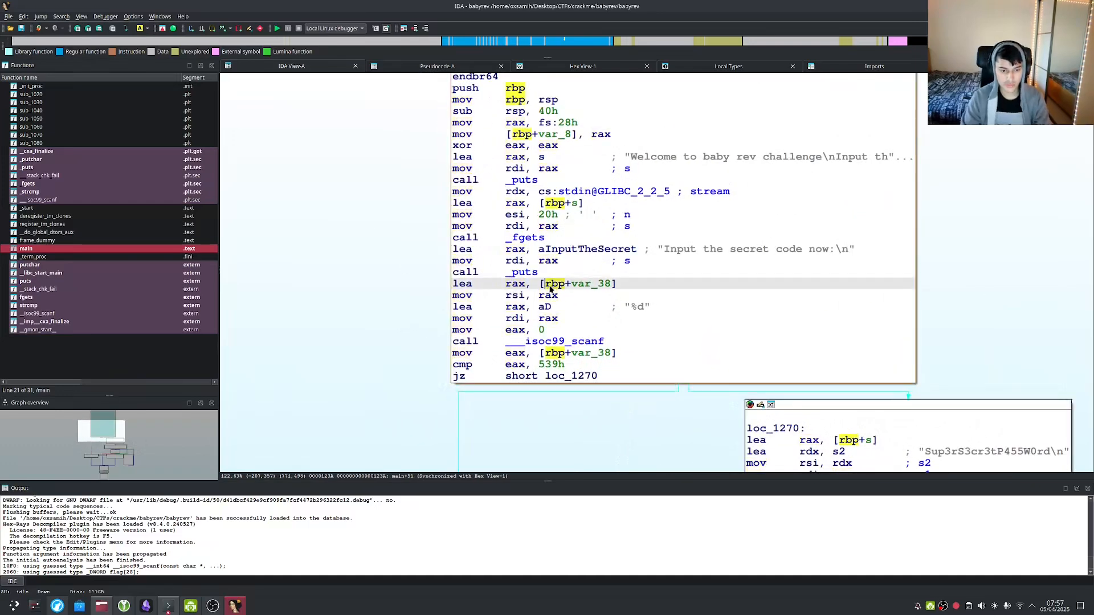
click(600, 286)
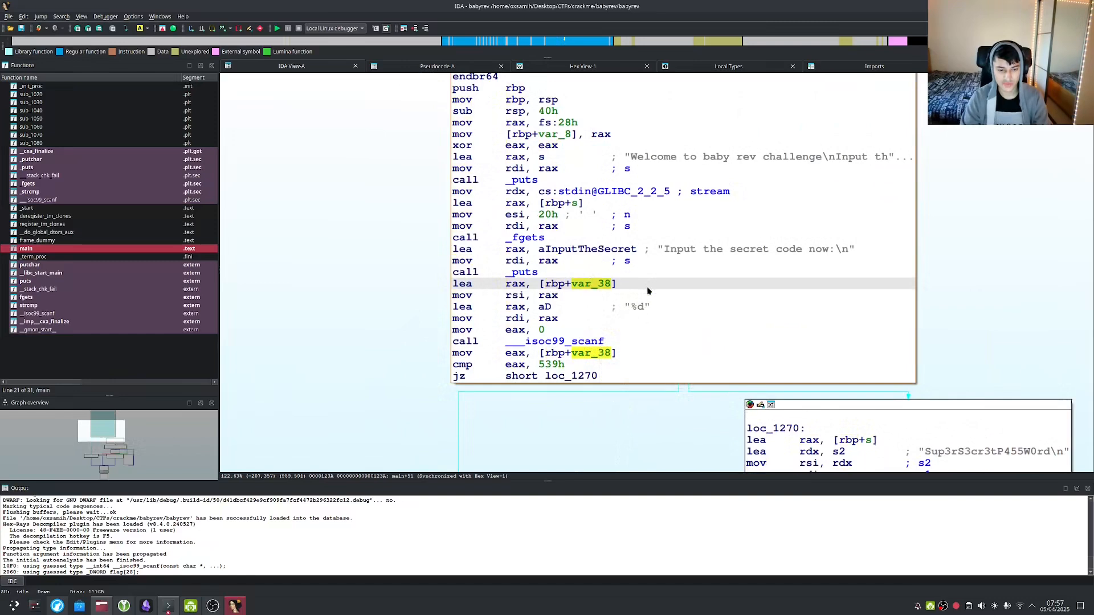
drag(623, 284, 551, 285)
click(555, 284)
click(583, 284)
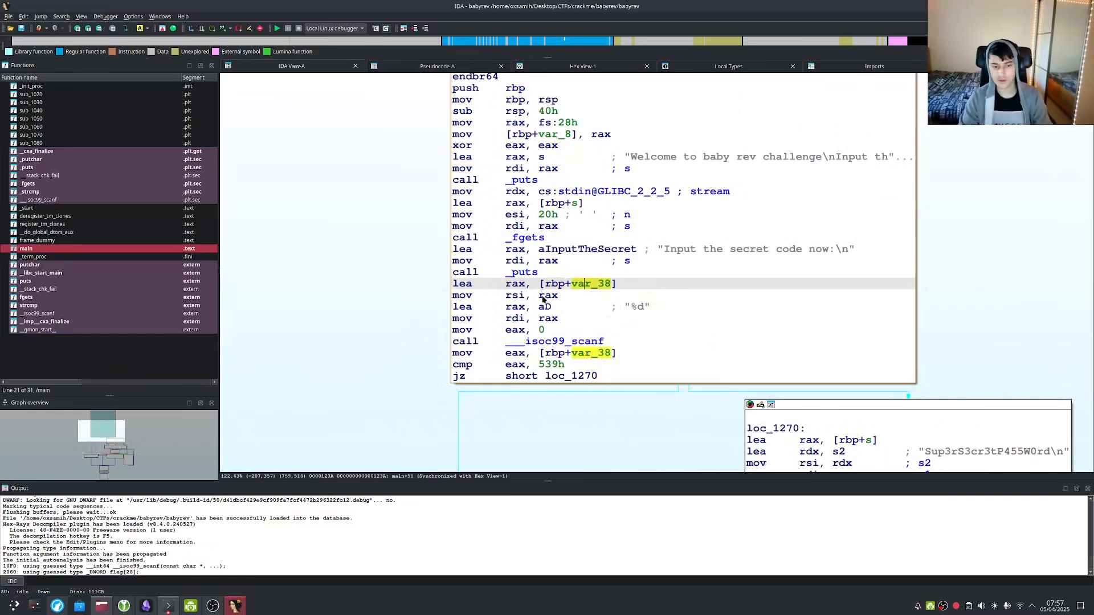
scroll(544, 297, down, 2)
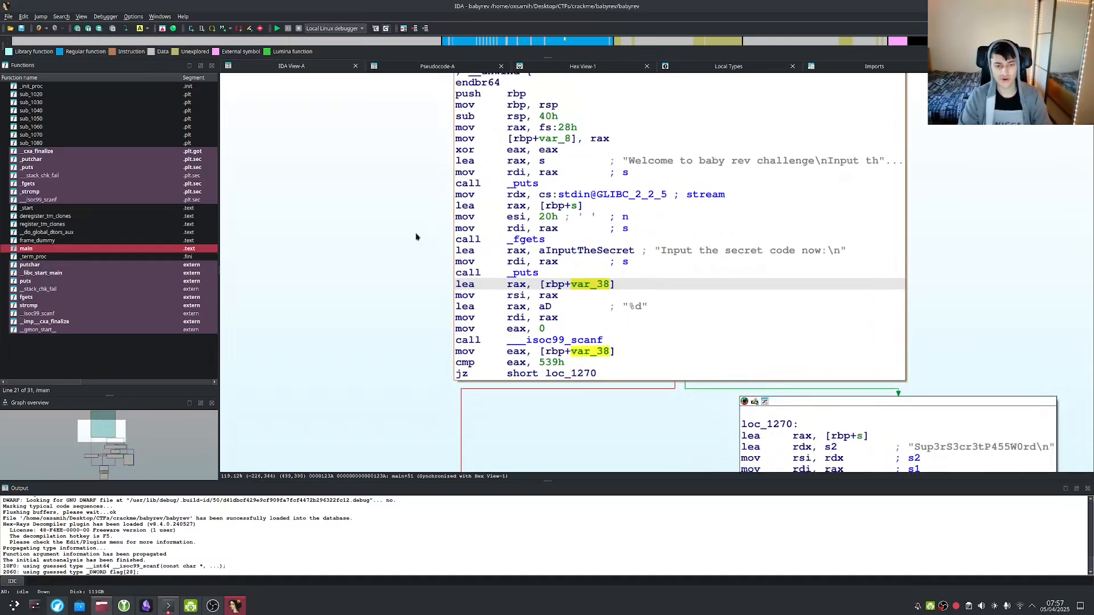
scroll(391, 254, down, 4)
scroll(391, 255, up, 2)
drag(387, 300, 367, 182)
scroll(390, 276, down, 4)
scroll(390, 276, up, 4)
drag(514, 423, 494, 293)
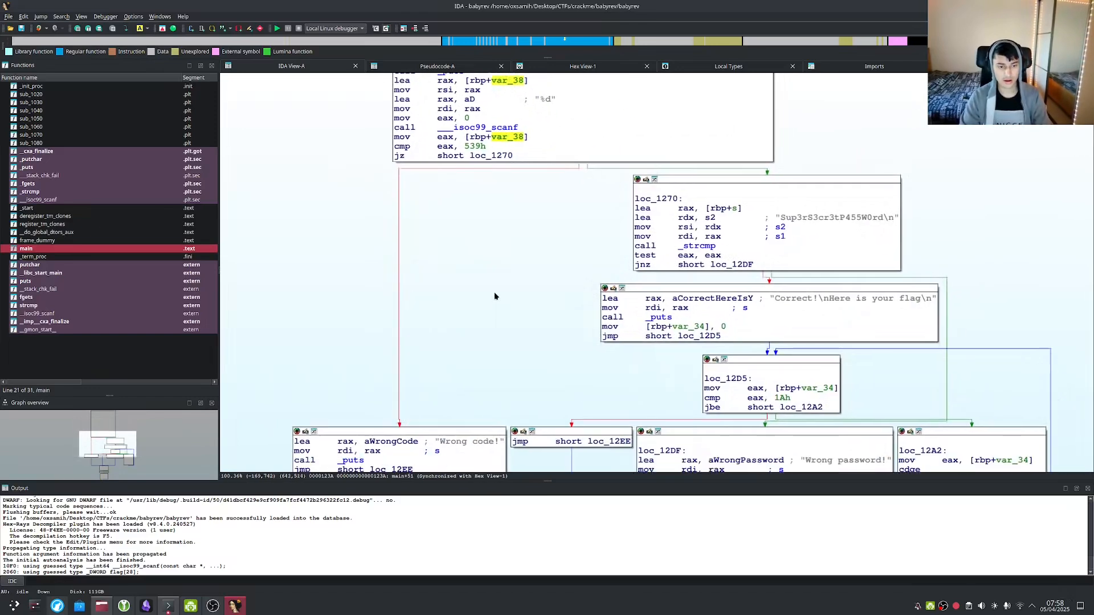
scroll(494, 294, down, 3)
drag(374, 215, 407, 405)
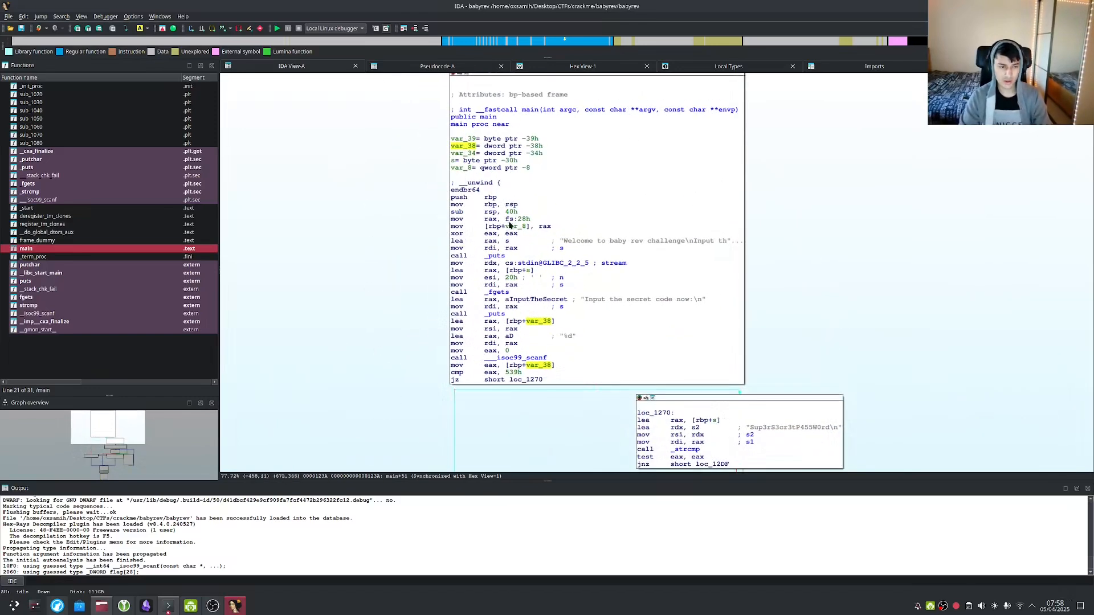
scroll(408, 296, up, 4)
key(Tab)
key(Tab)
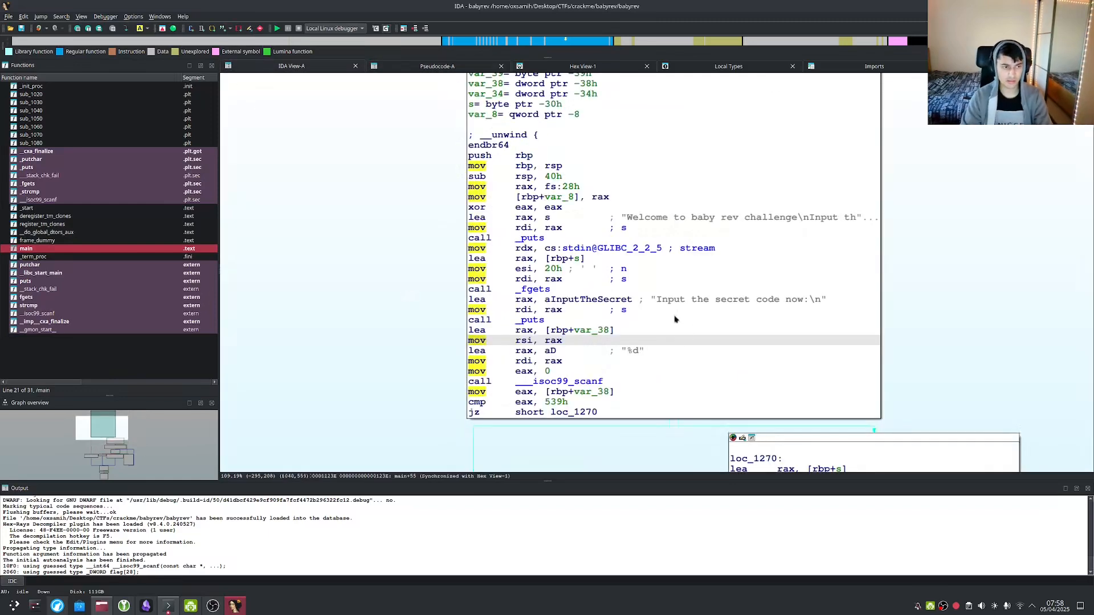
key(Tab)
click(335, 239)
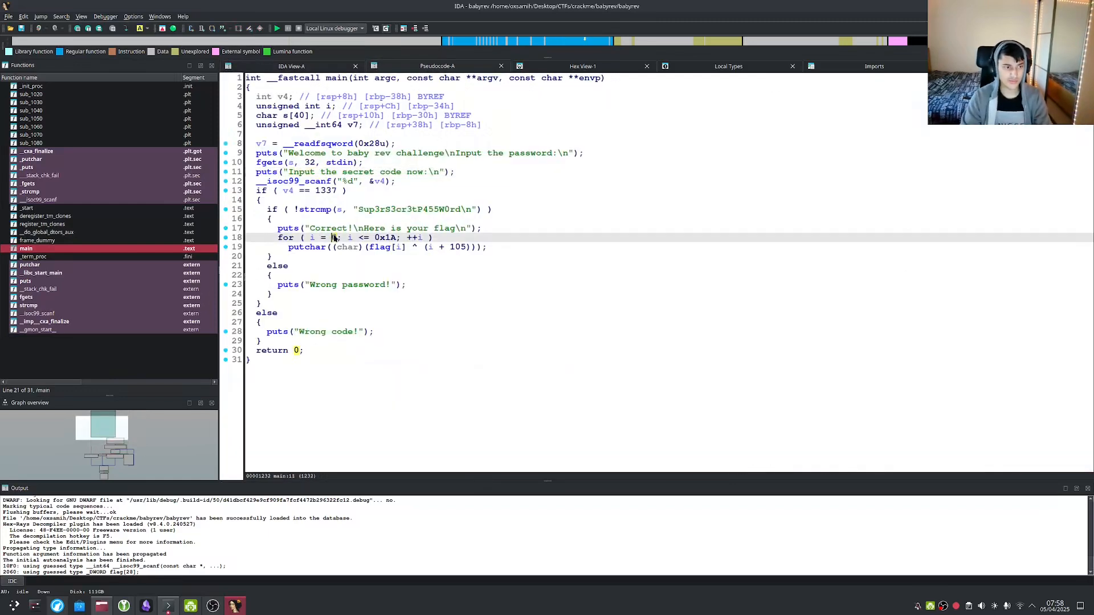
click(308, 162)
click(370, 257)
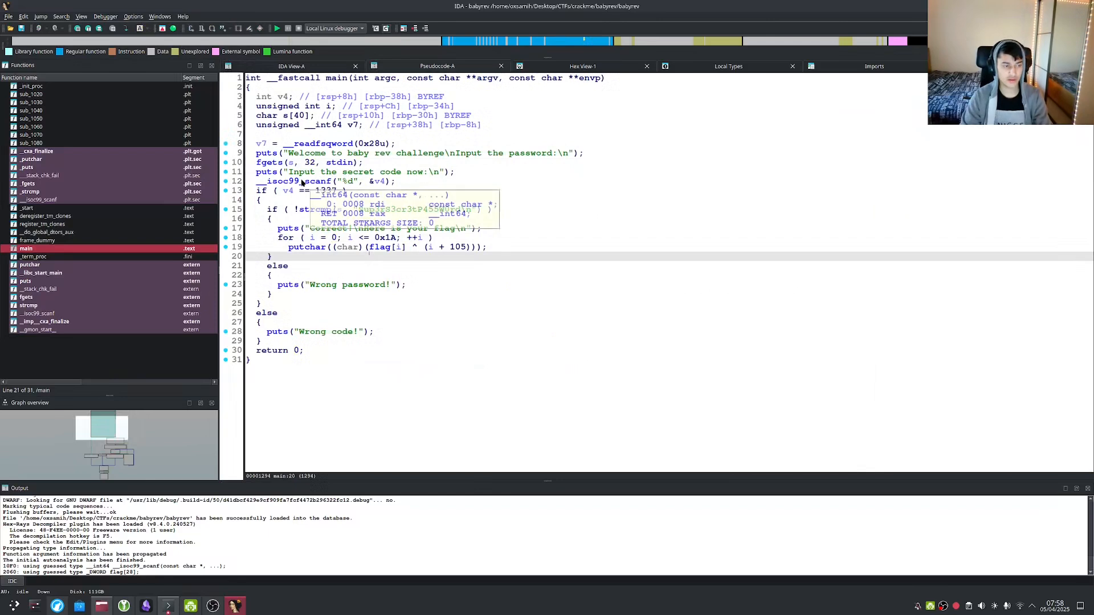
click(261, 143)
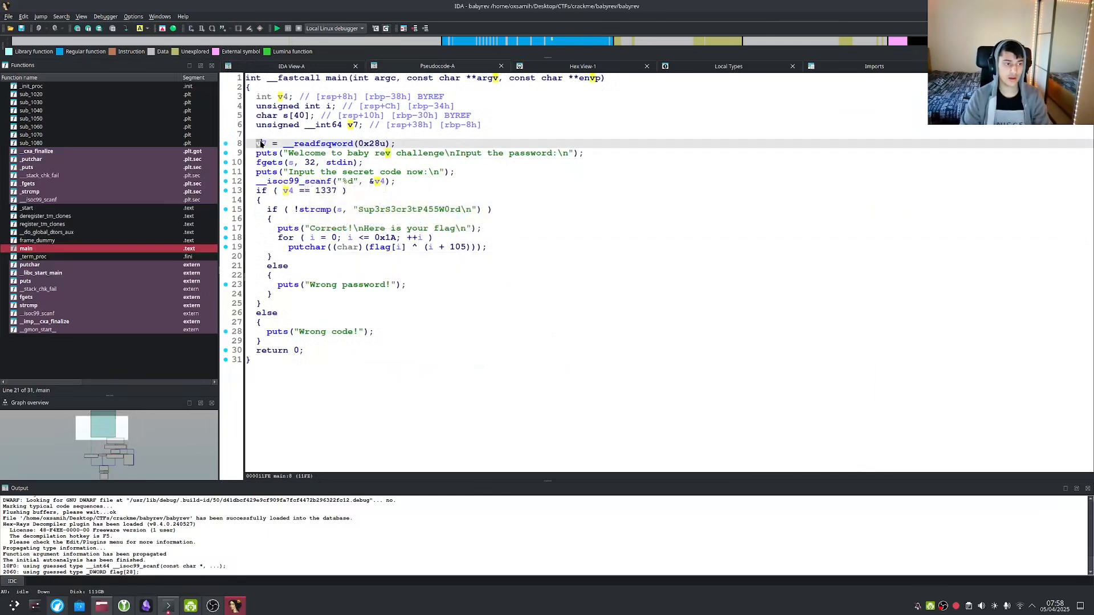
click(261, 144)
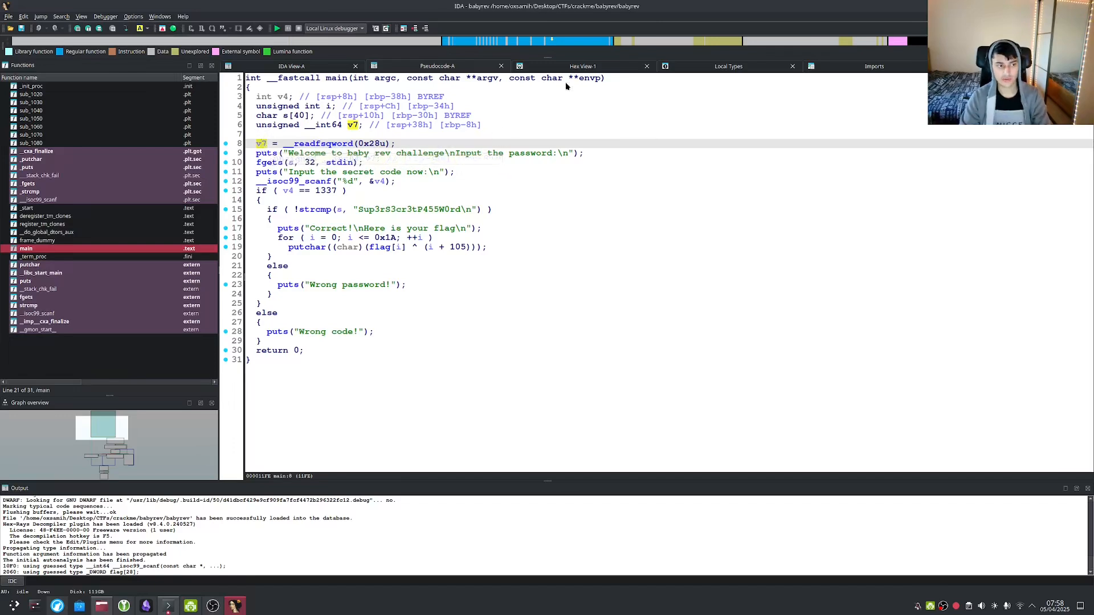
key(Tab)
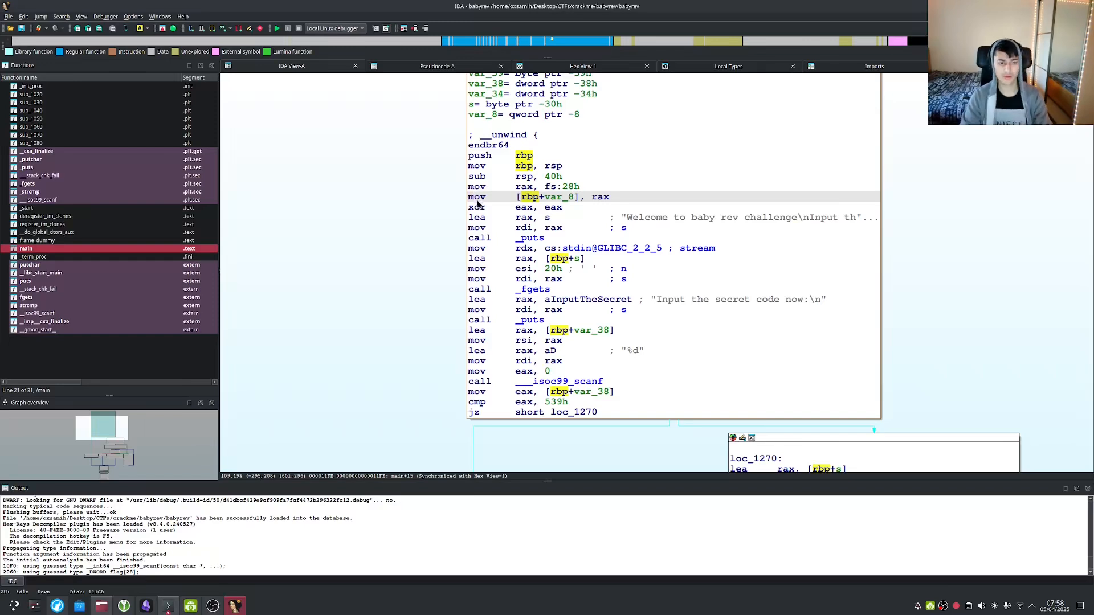
key(Tab)
key(Tab)
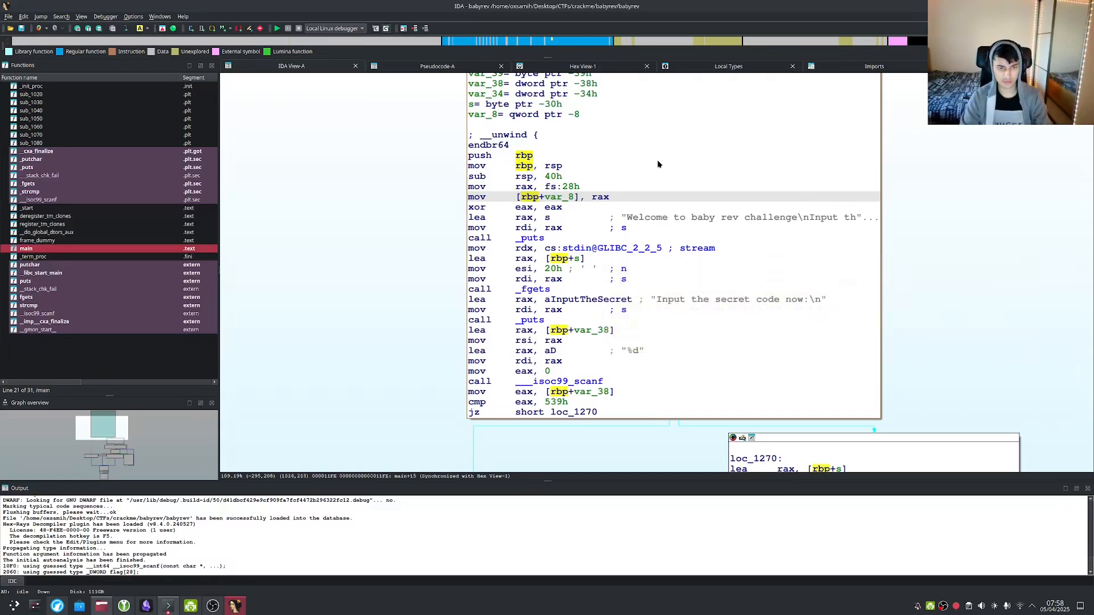
key(F5)
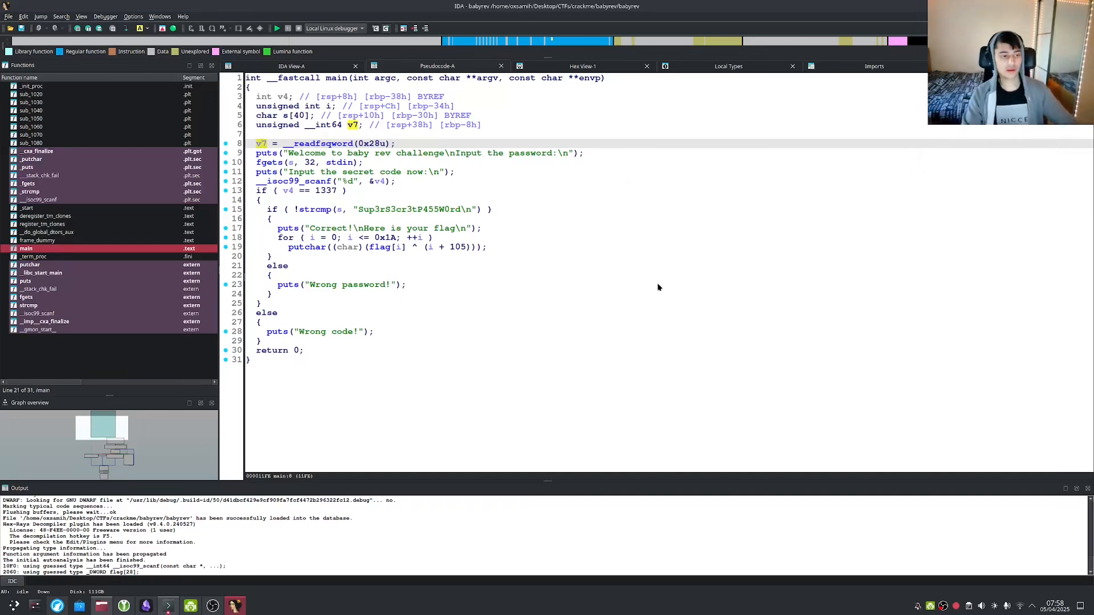
click(485, 220)
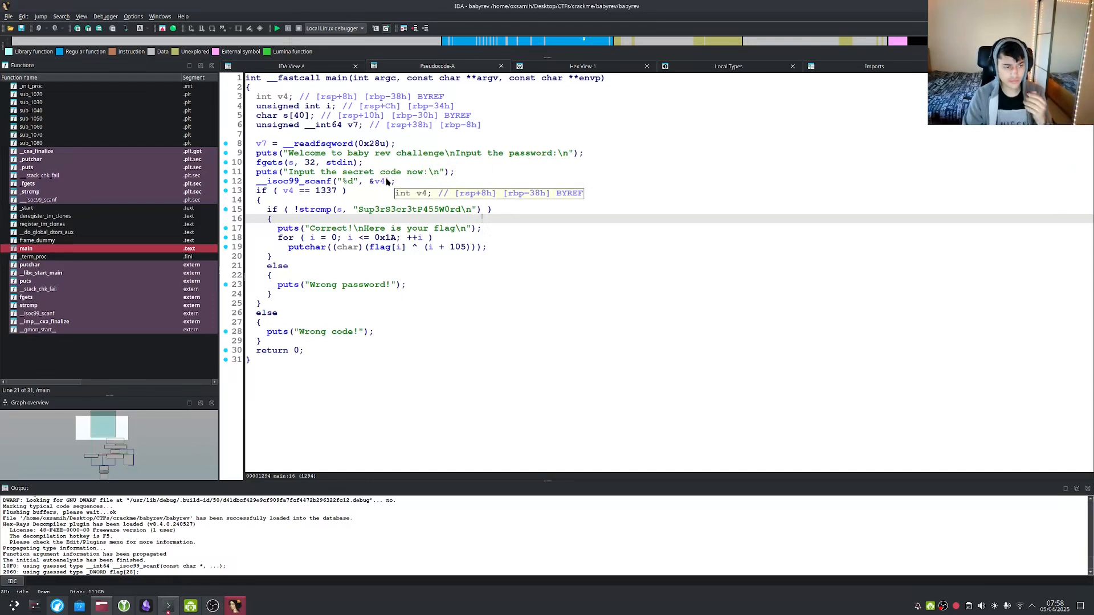
click(322, 171)
drag(272, 162, 269, 170)
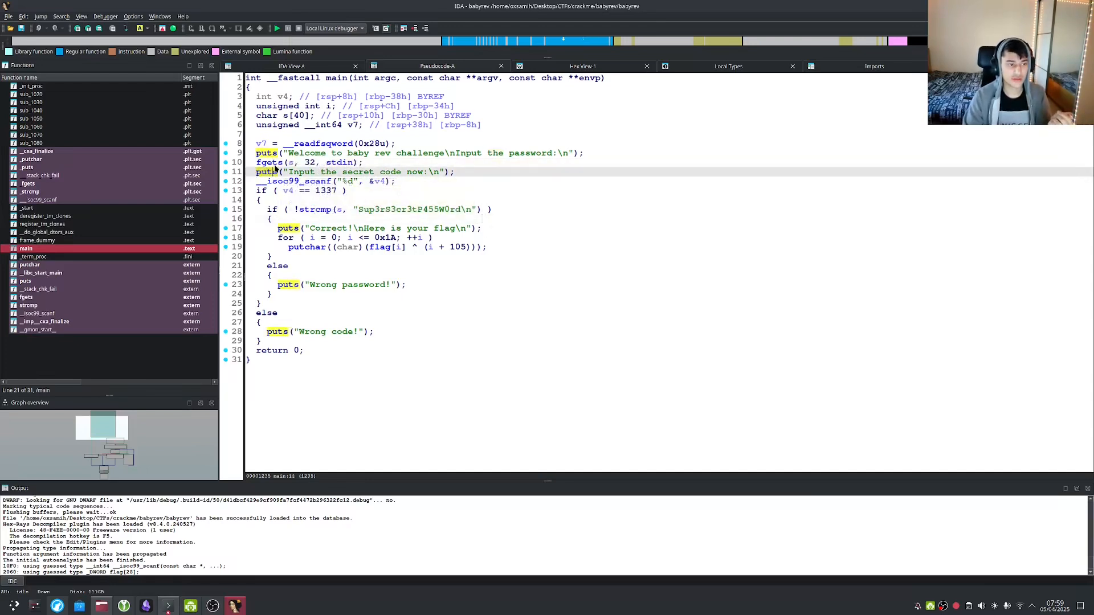
click(276, 164)
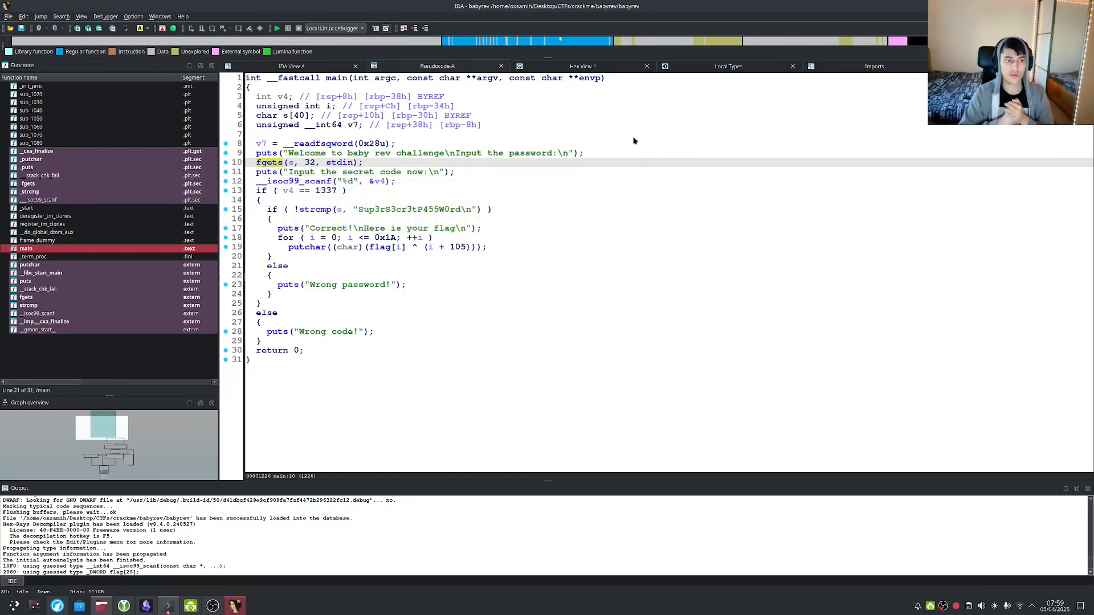
Search fgets in Firefox and open the GeeksforGeeks fgets() in C article.
key(alt+Tab)
key(alt+Tab)
key(alt+Tab)
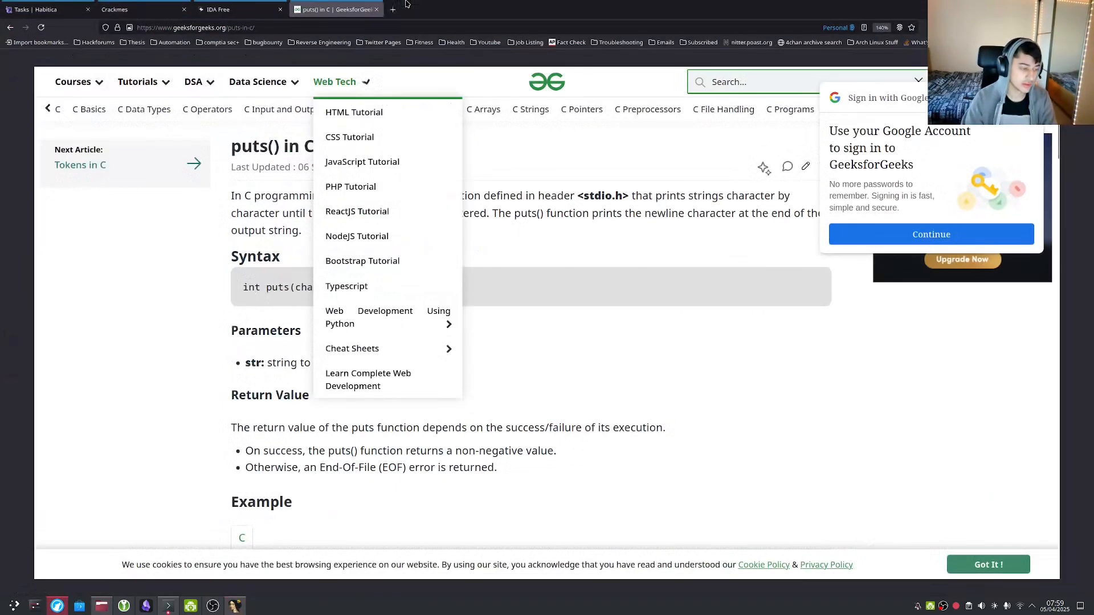
click(302, 32)
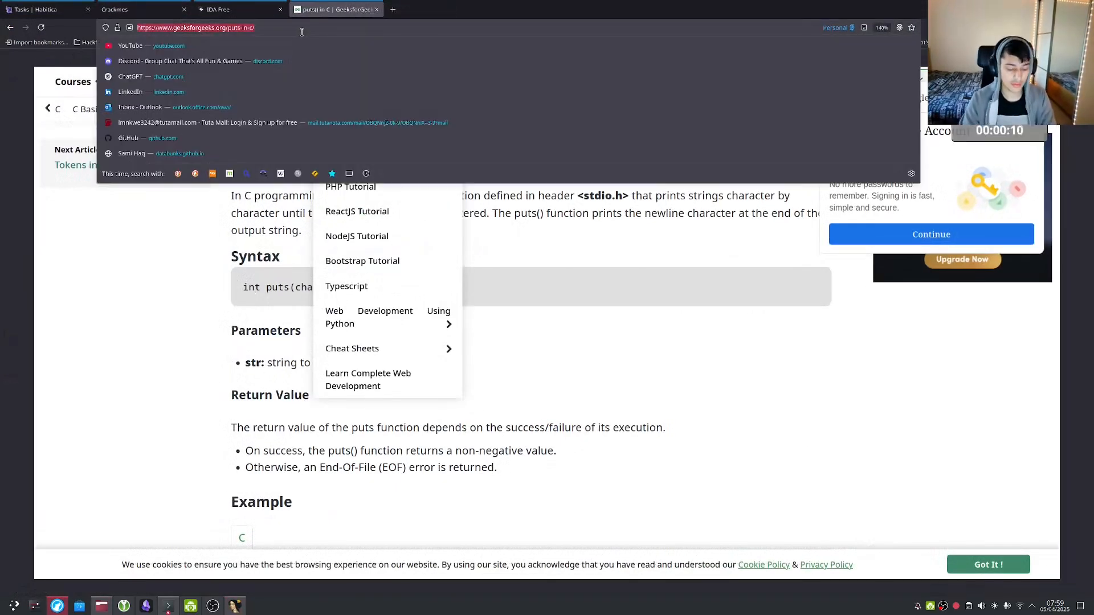
text(fgets)
key(Return)
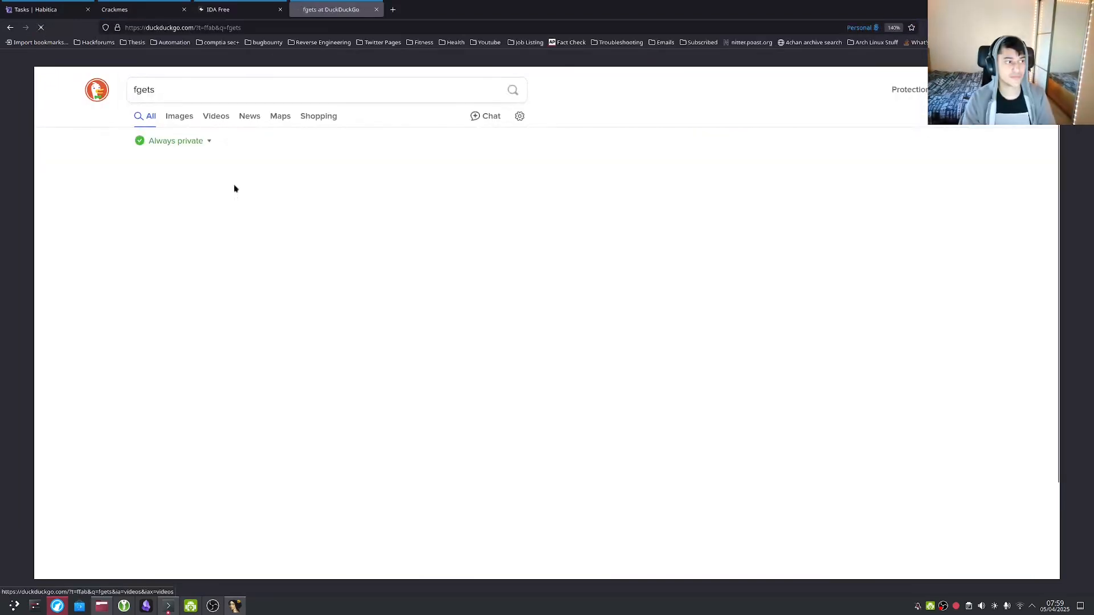
click(228, 195)
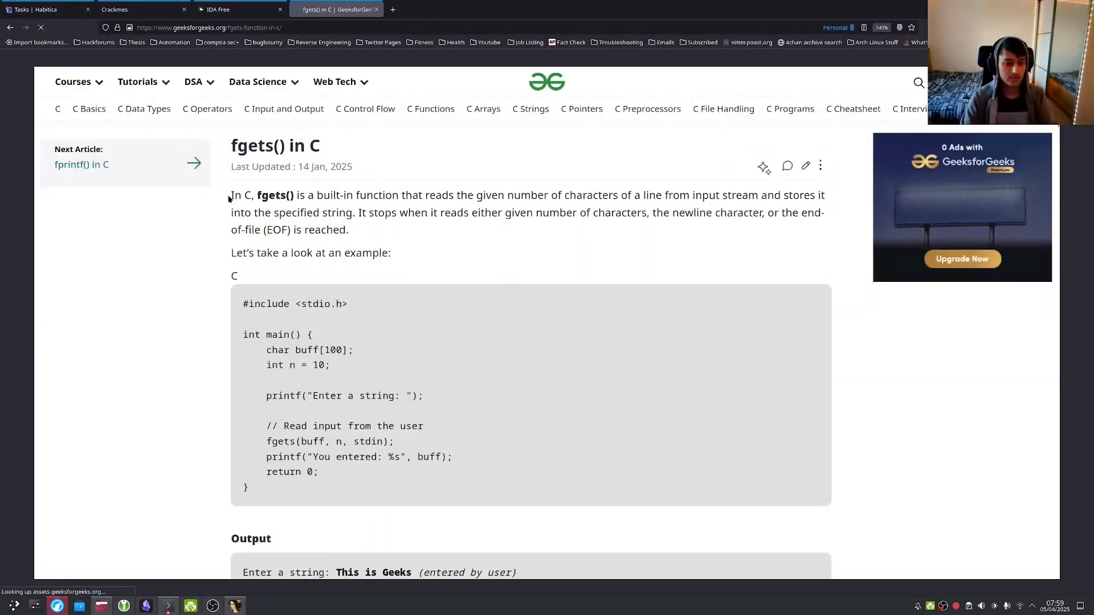
Read the article's explanation of what fgets reads and when it stops, then return to IDA.
scroll(295, 207, down, 2)
scroll(296, 207, up, 1)
drag(333, 188, 486, 188)
click(487, 188)
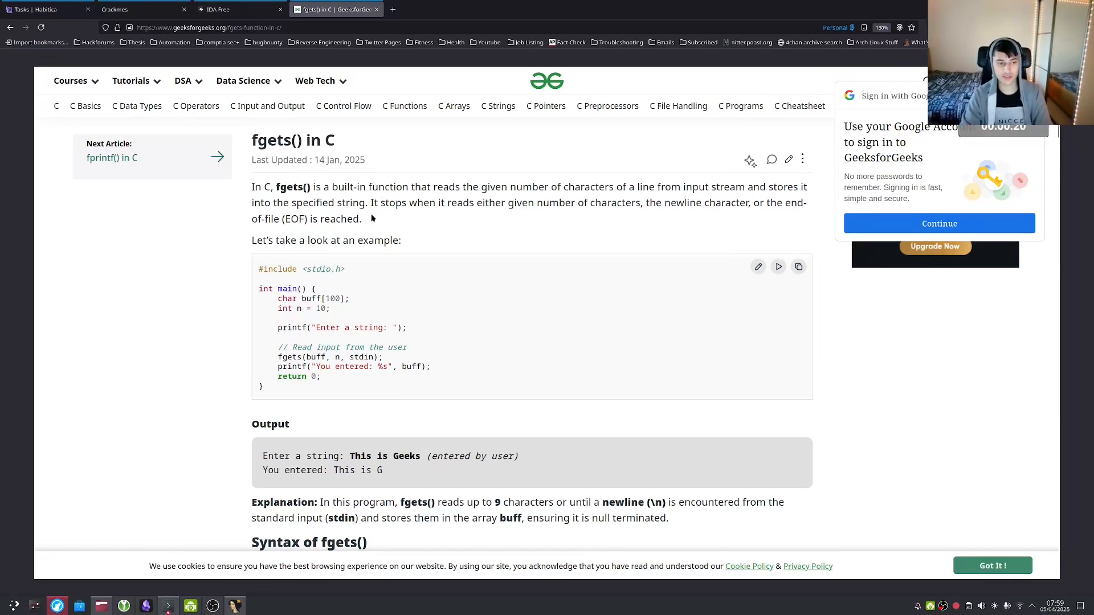
drag(367, 203, 747, 203)
click(664, 215)
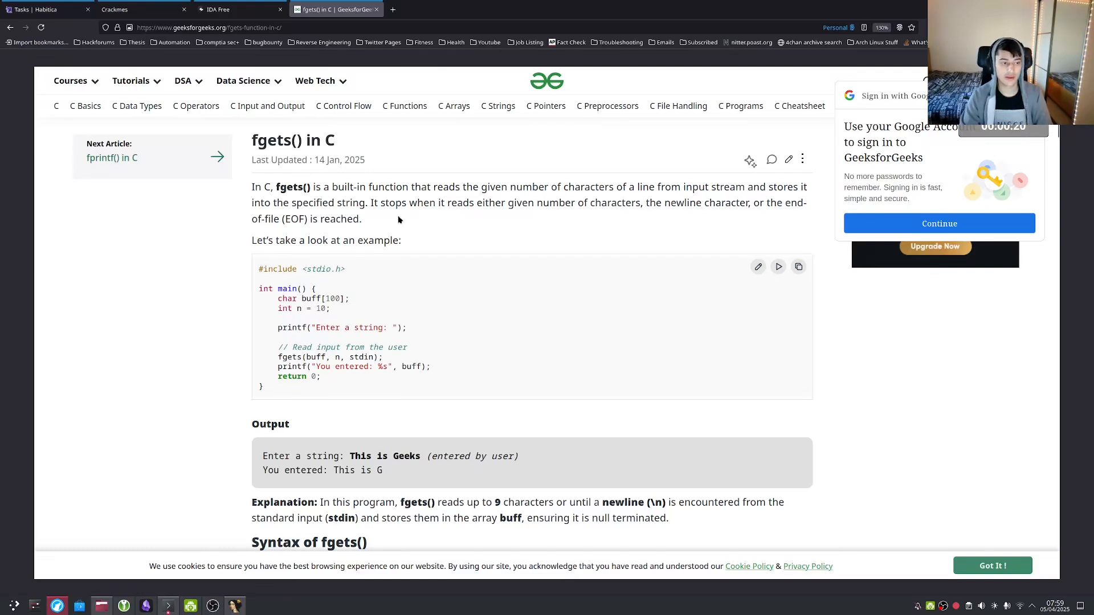
key(ctrl+shift+s)
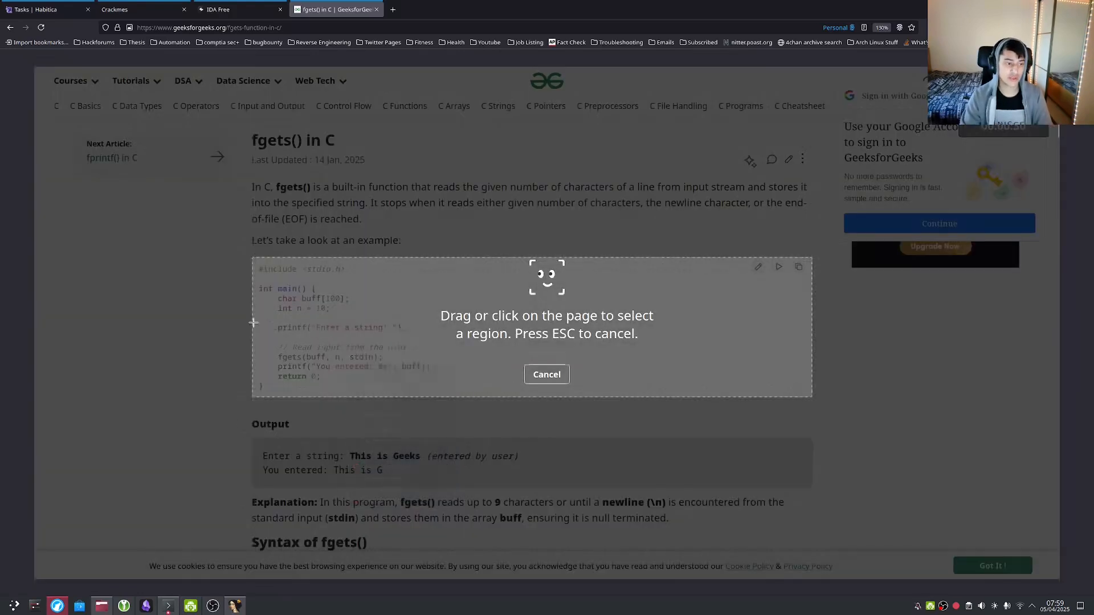
key(Escape)
scroll(307, 329, down, 2)
scroll(308, 329, up, 2)
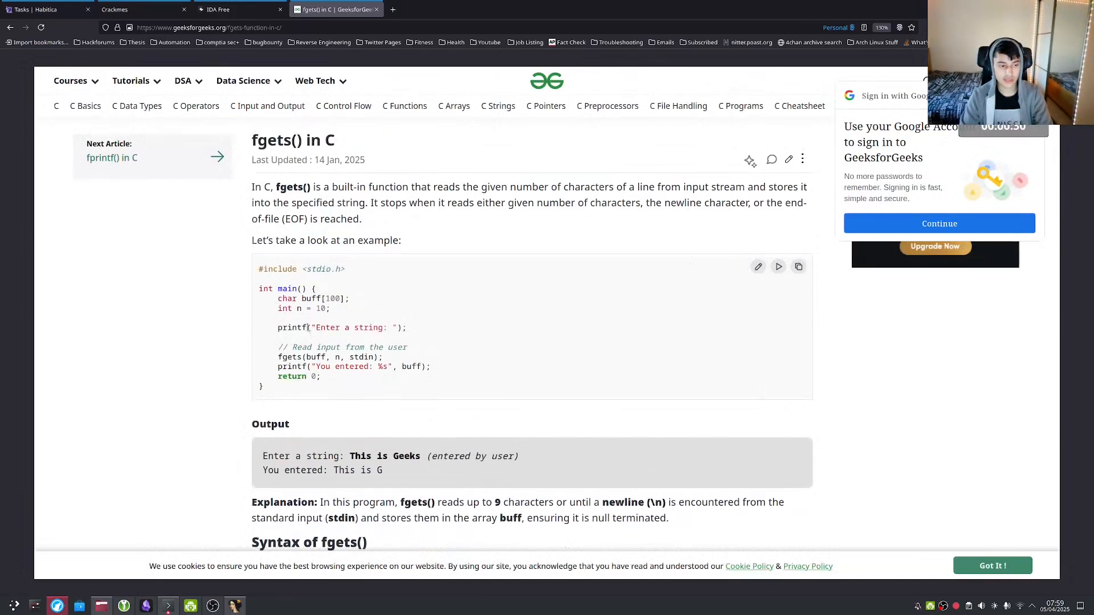
key(alt+Tab)
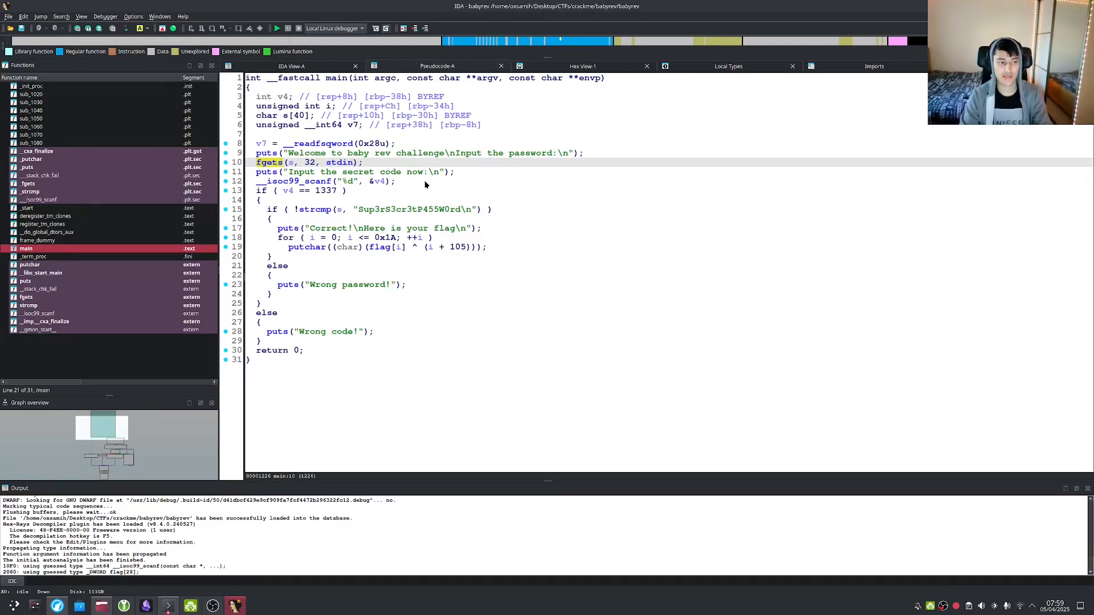
click(266, 171)
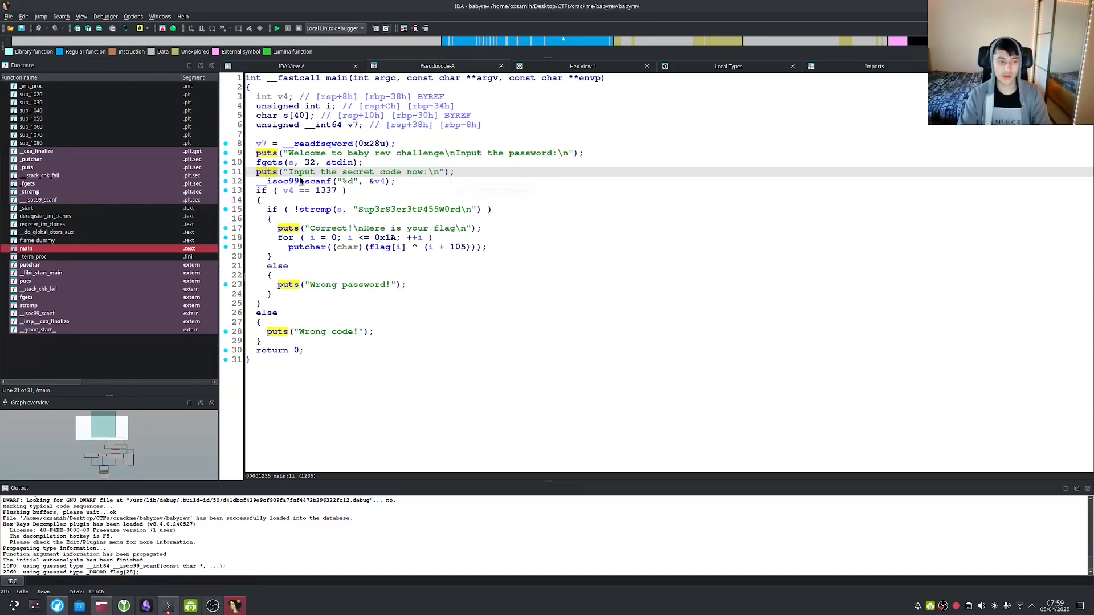
click(292, 163)
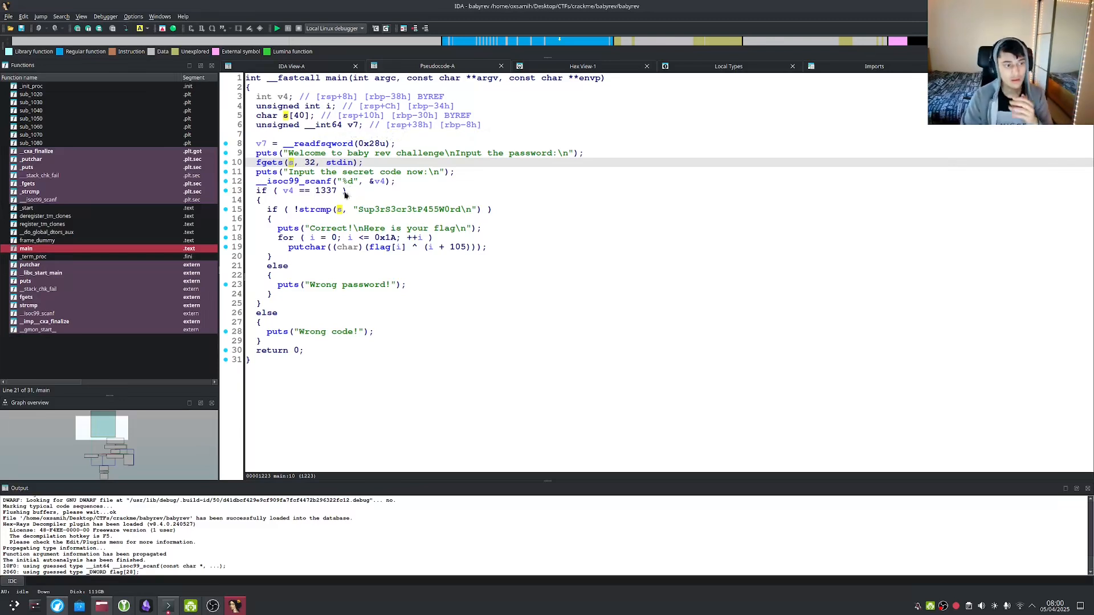
click(308, 183)
click(305, 200)
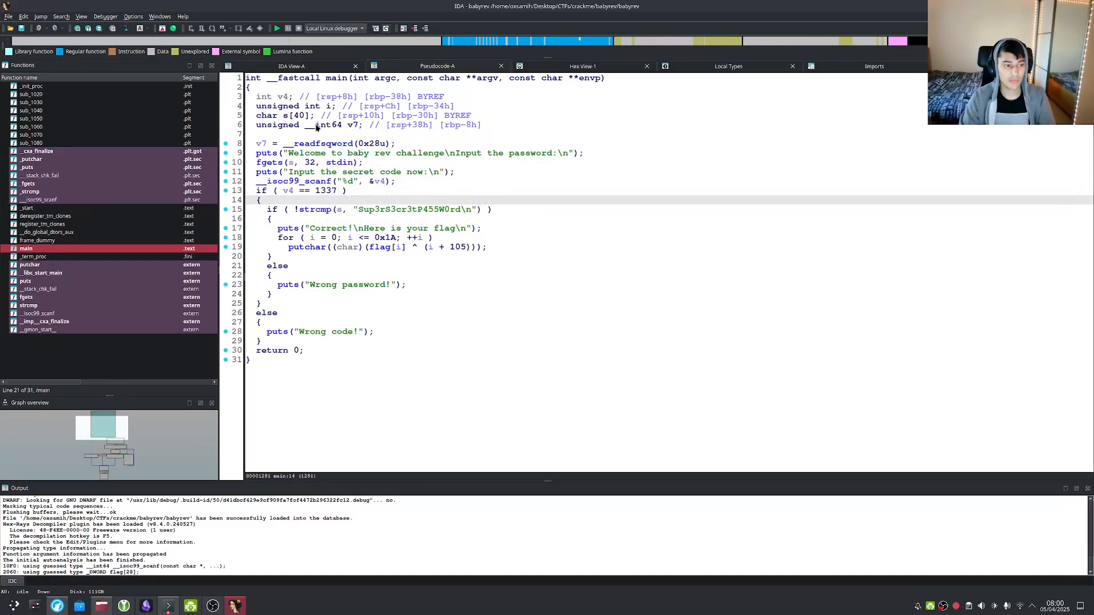
click(316, 137)
click(326, 171)
click(328, 182)
click(380, 182)
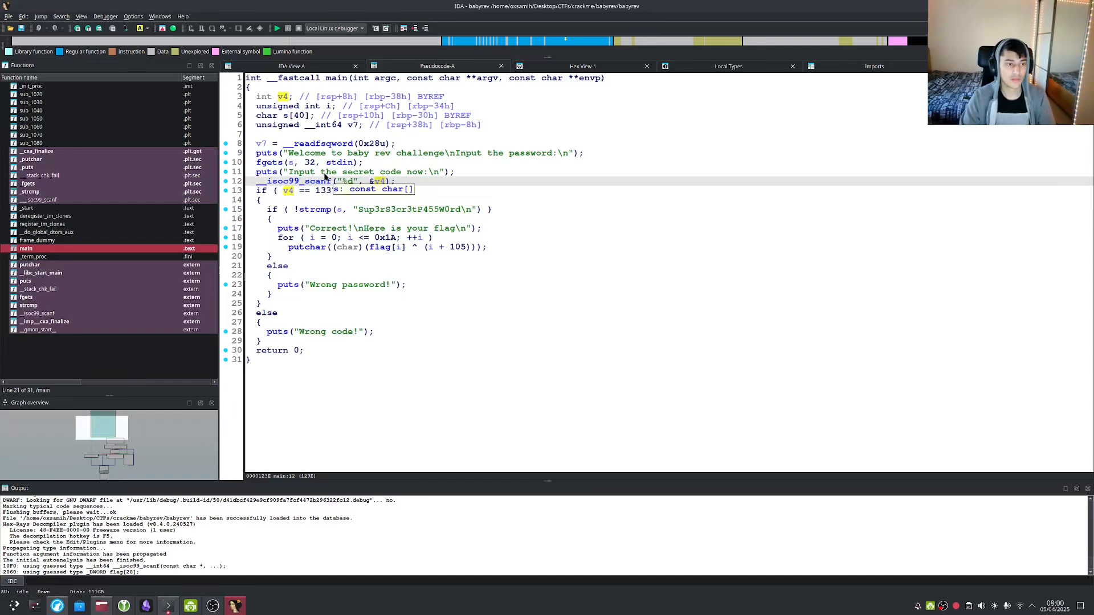
click(321, 181)
click(288, 191)
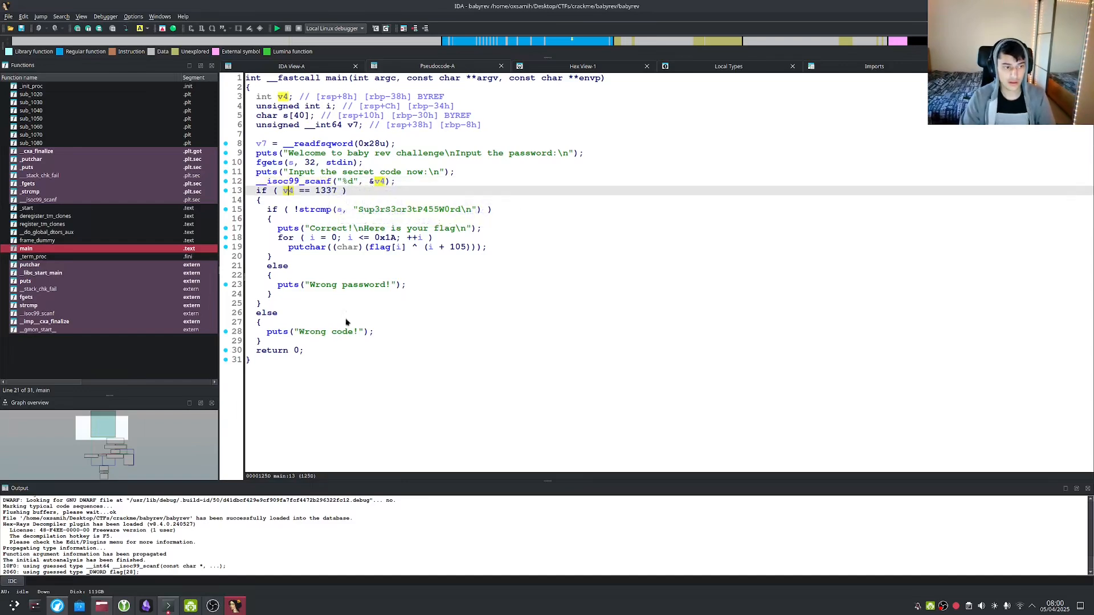
click(323, 181)
drag(271, 183, 368, 184)
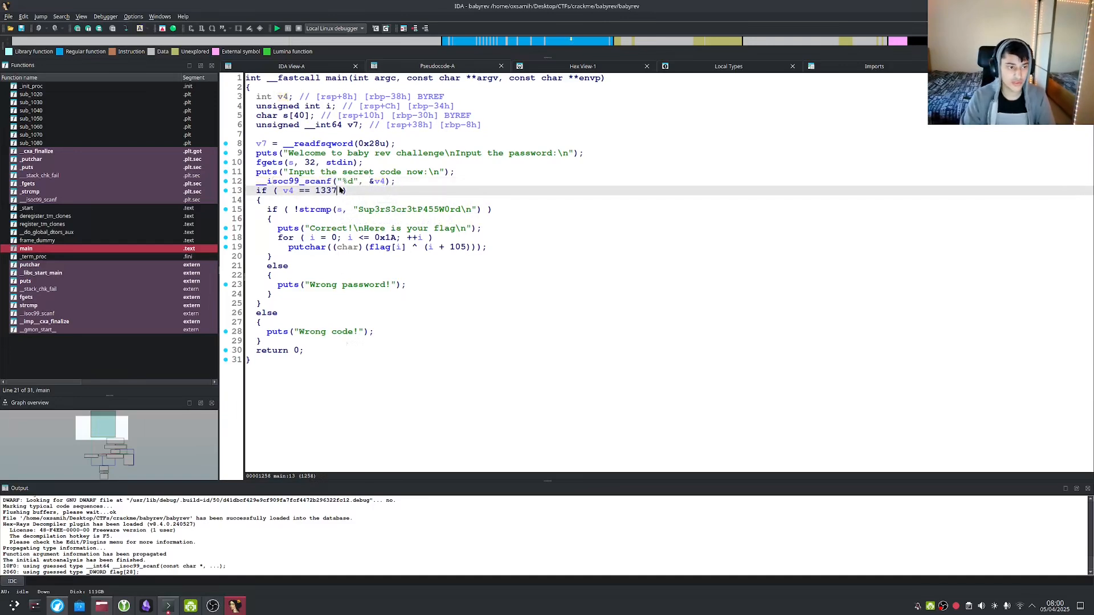
double_click(301, 183)
key(Escape)
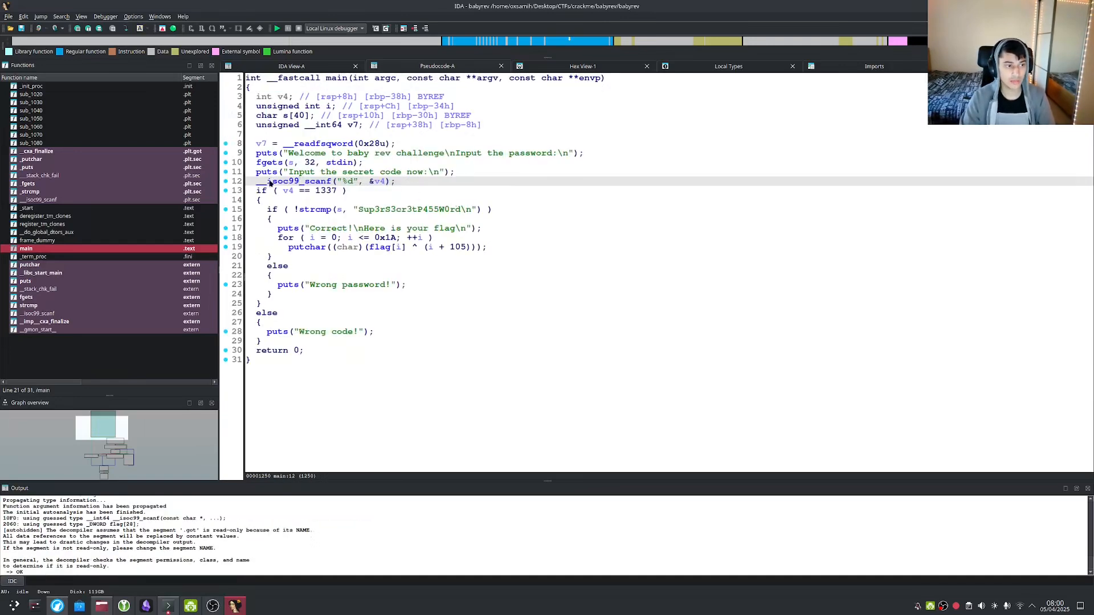
click(271, 173)
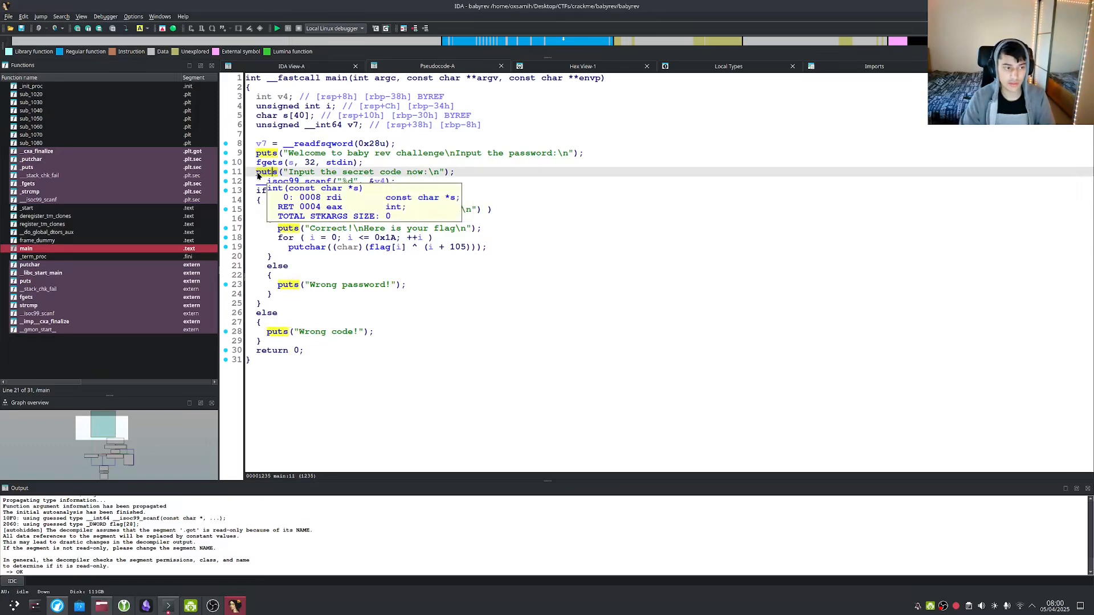
drag(293, 172, 427, 172)
click(416, 182)
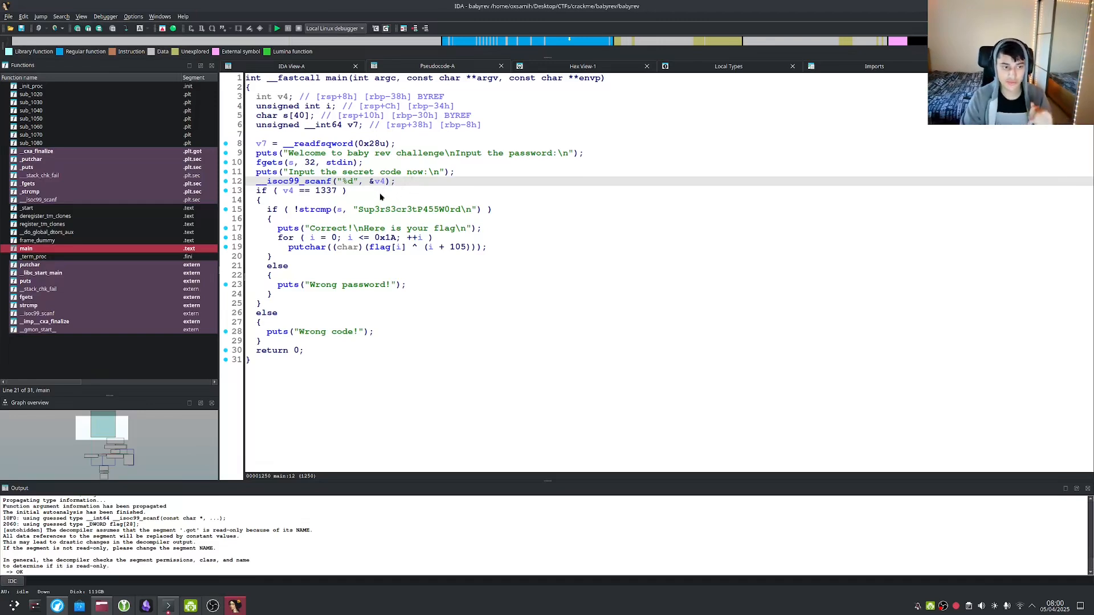
click(380, 183)
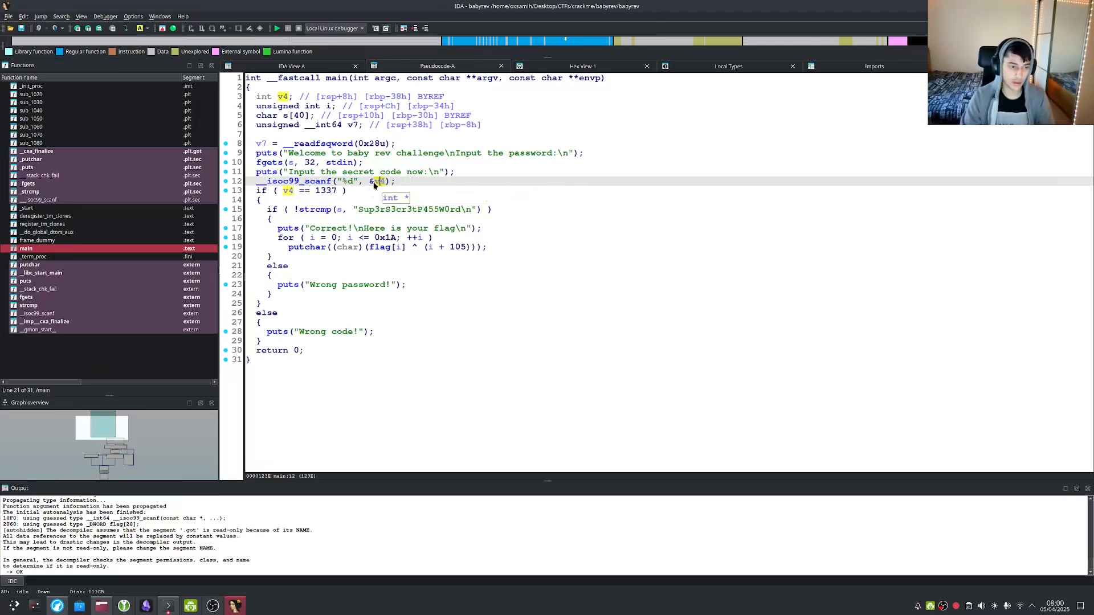
right_click(379, 181)
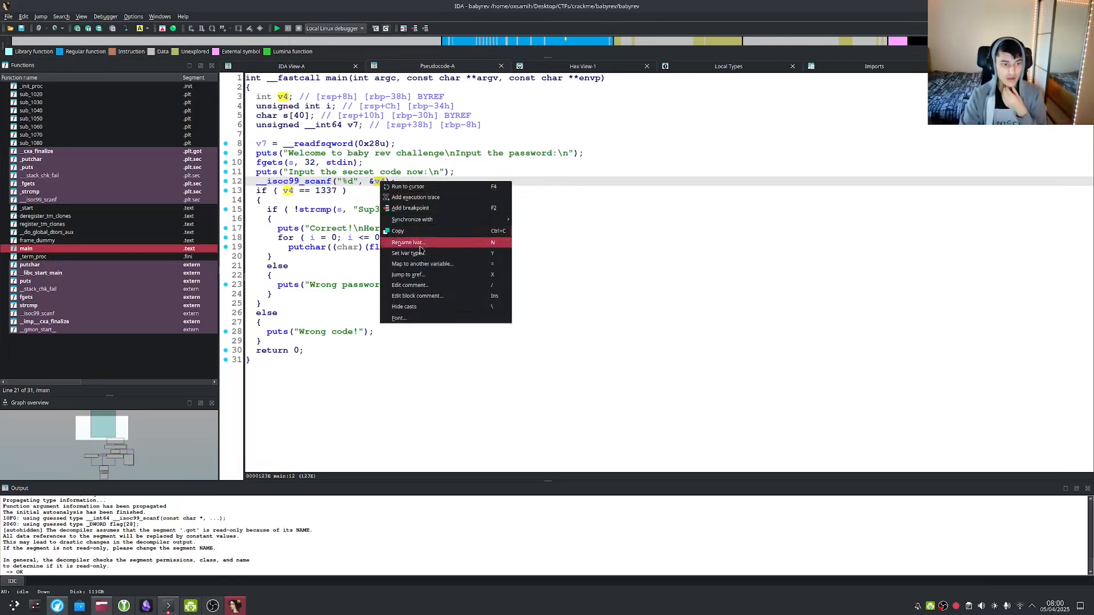
Rename v4 to input_code and check its uses on line 12 and the 1337 comparison.
click(418, 244)
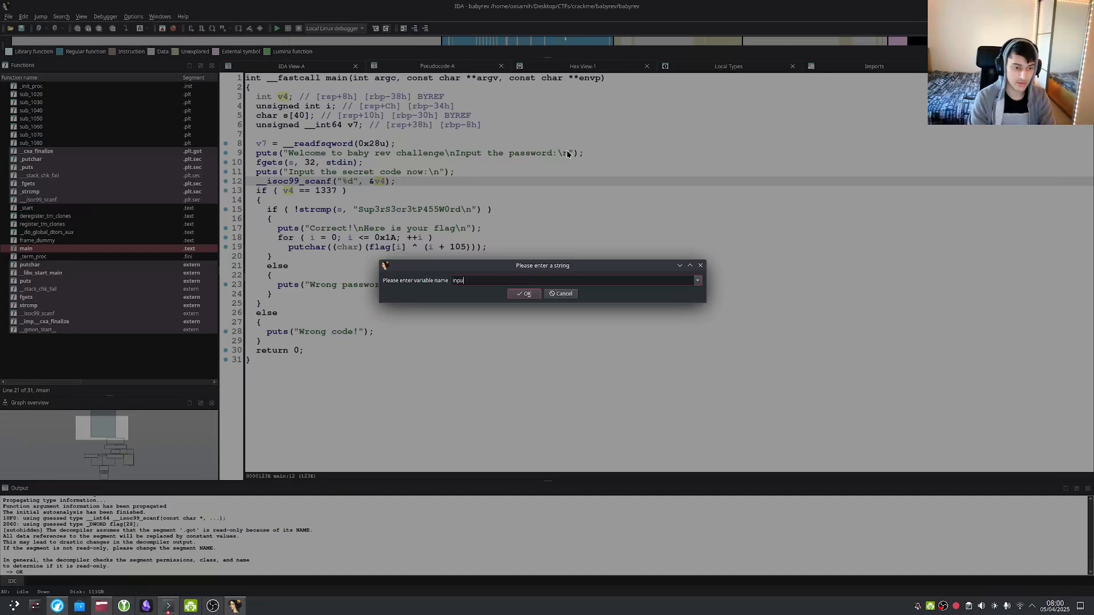
key(Return)
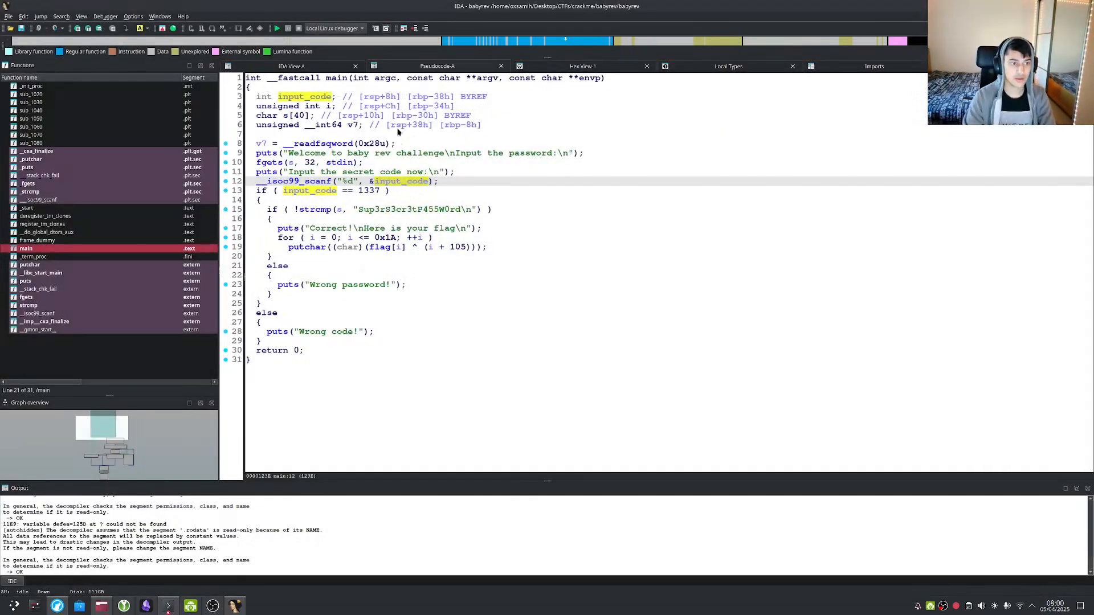
click(403, 182)
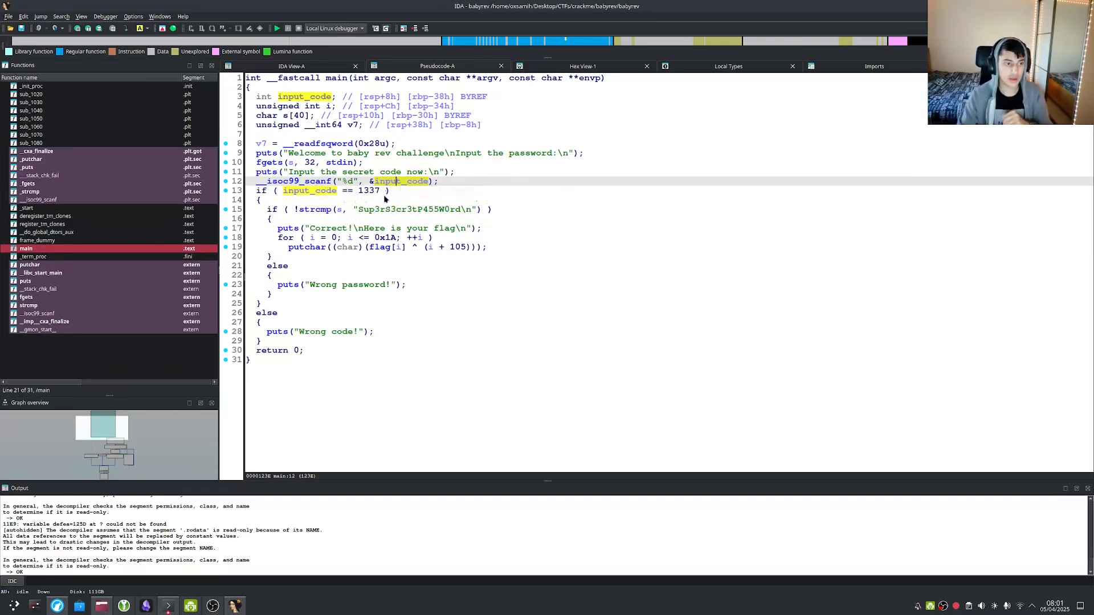
click(337, 192)
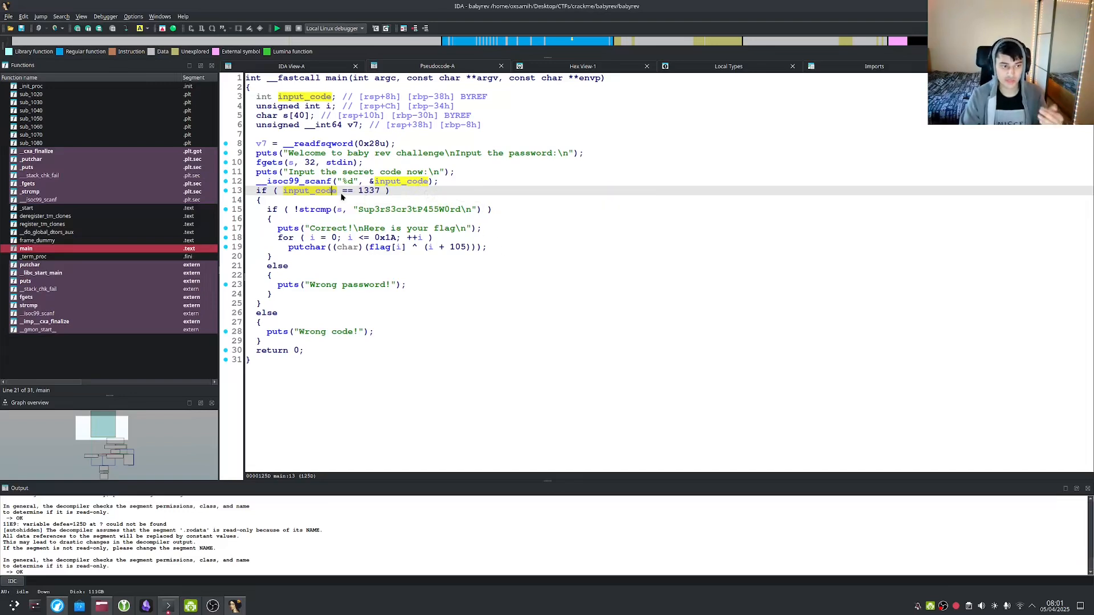
Locate the cmp eax, 539h (1337) check in main's graph, then view it in the pseudocode.
key(Tab)
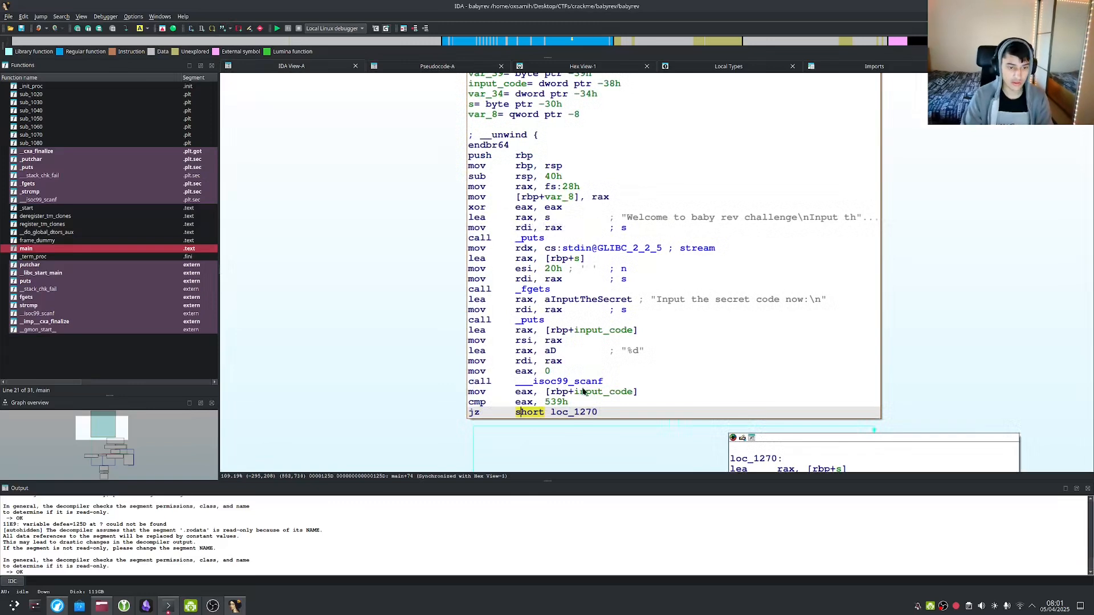
scroll(591, 313, down, 5)
drag(591, 313, 479, 326)
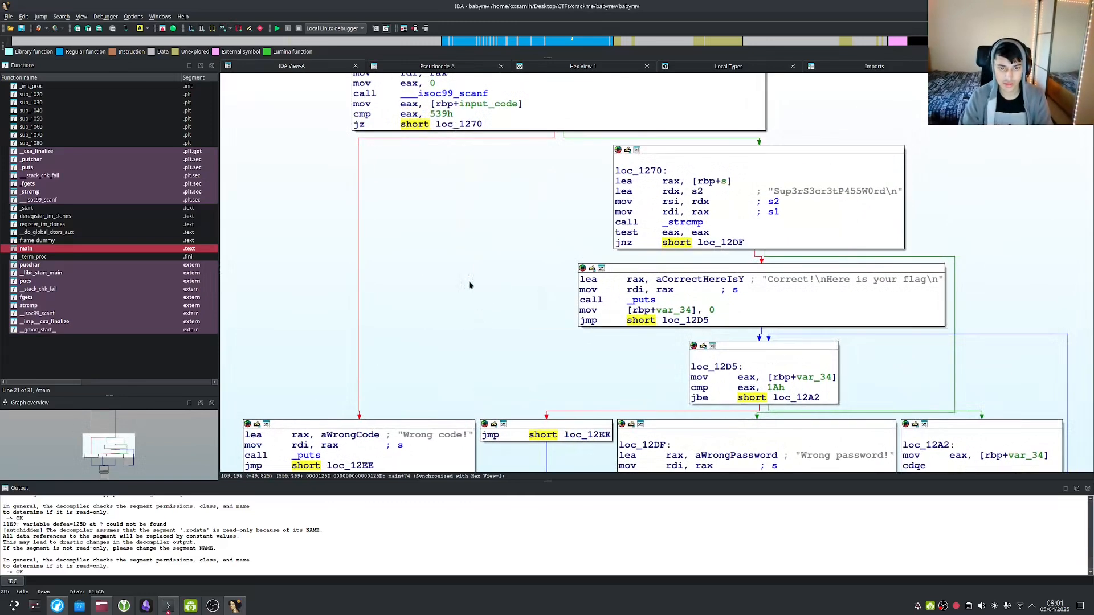
drag(444, 179, 540, 327)
click(466, 263)
click(515, 264)
click(542, 264)
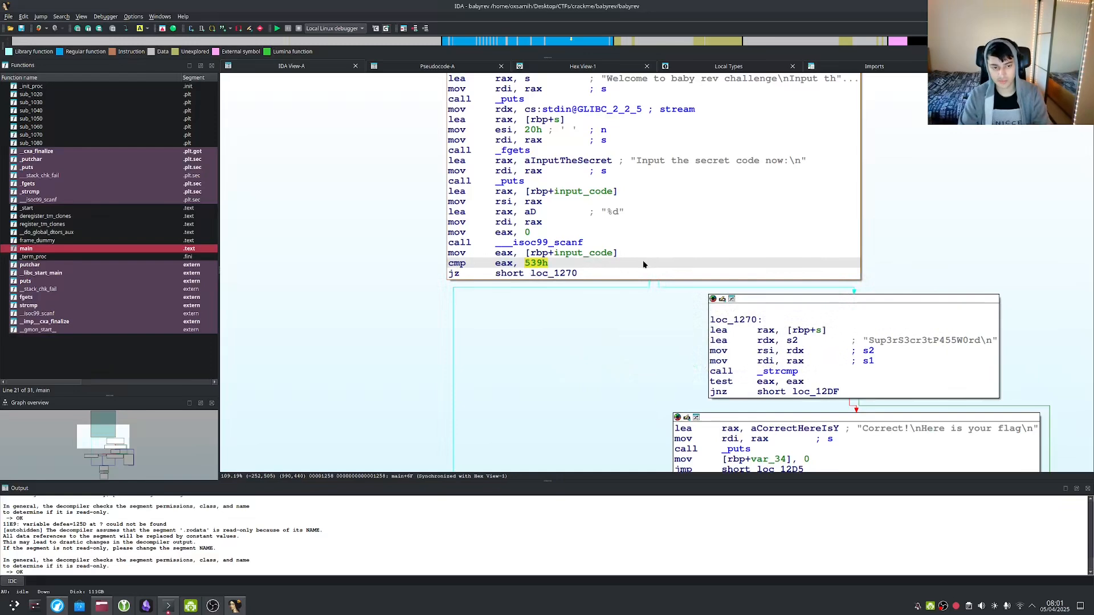
key(Tab)
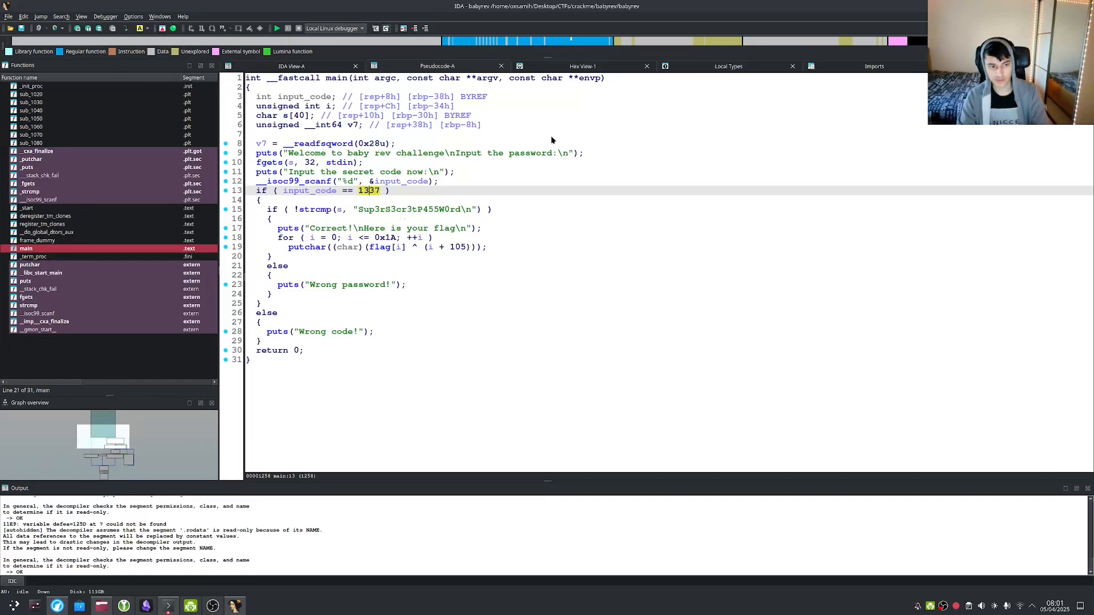
key(alt+Tab)
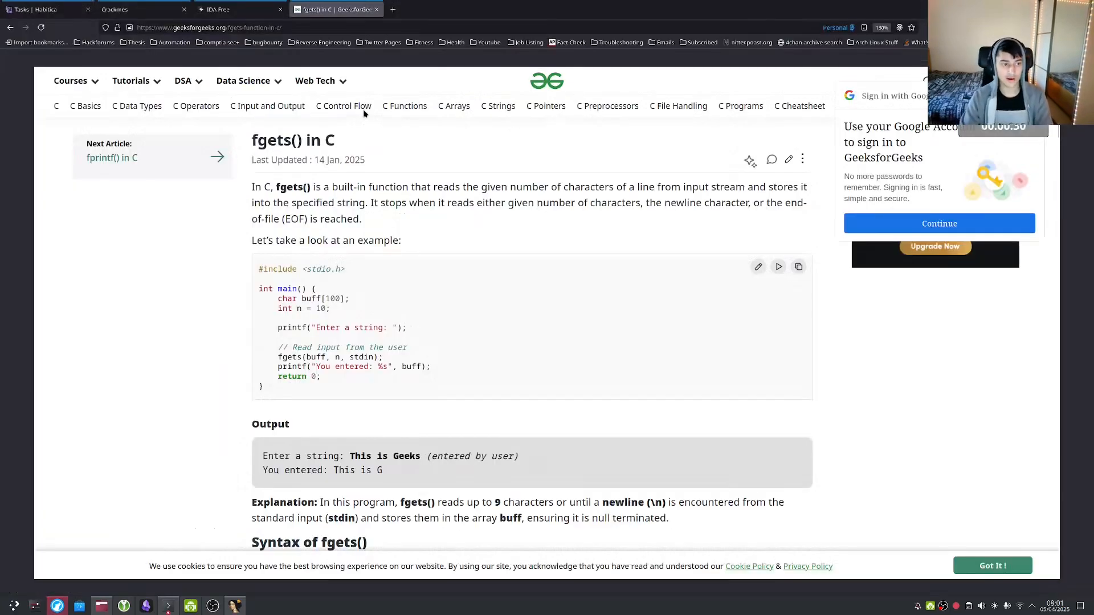
Open cyberchef.io in a new tab beside the fgets article at 110% zoom, leaving the recipe empty.
right_click(328, 11)
click(342, 15)
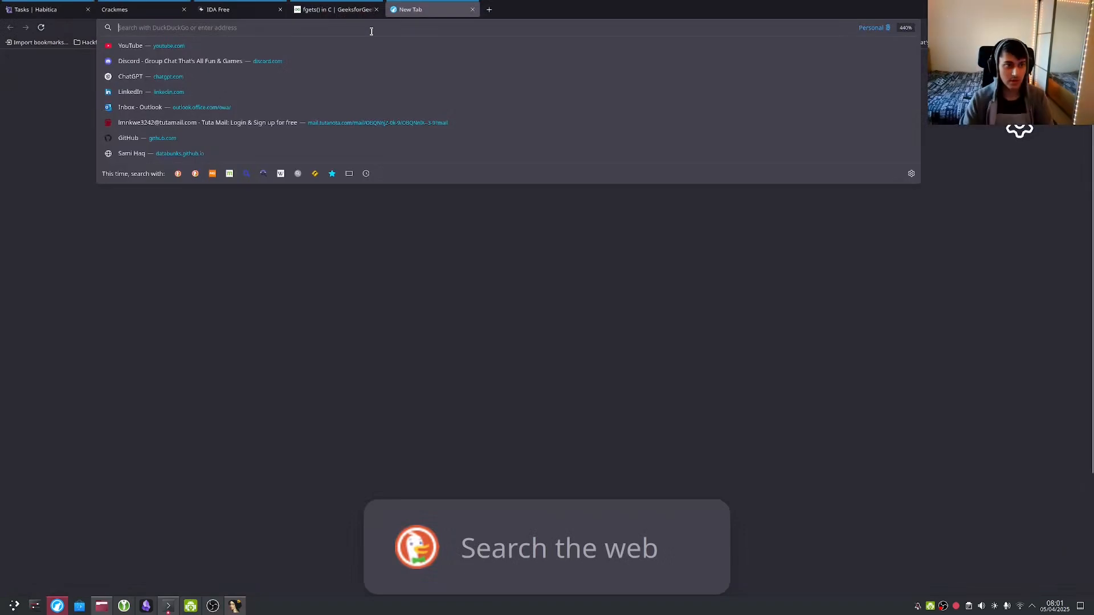
text(cyber)
key(Return)
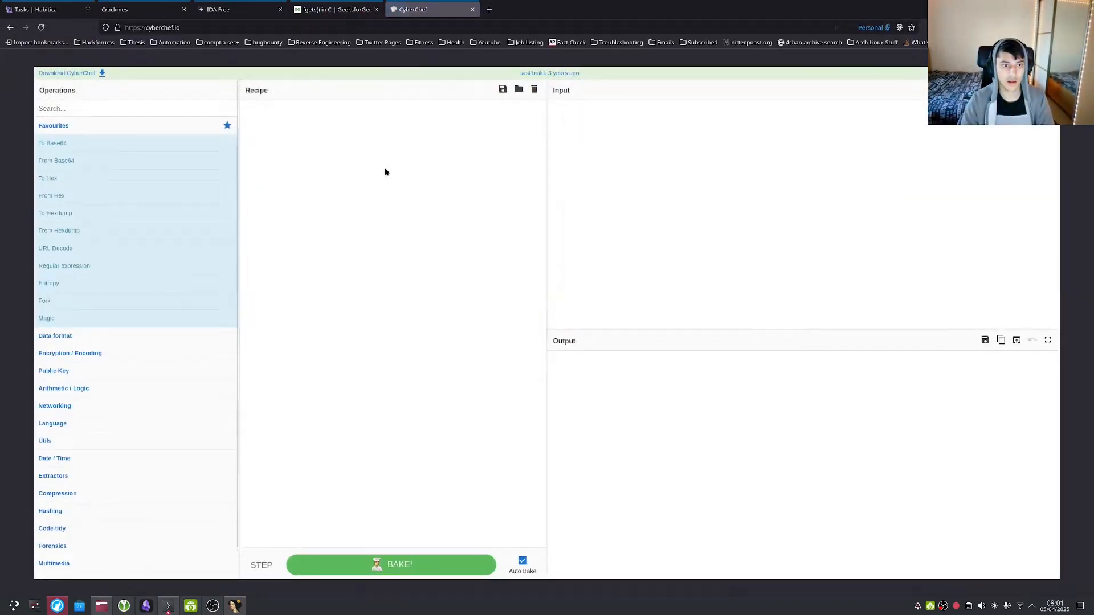
key(ctrl+plus)
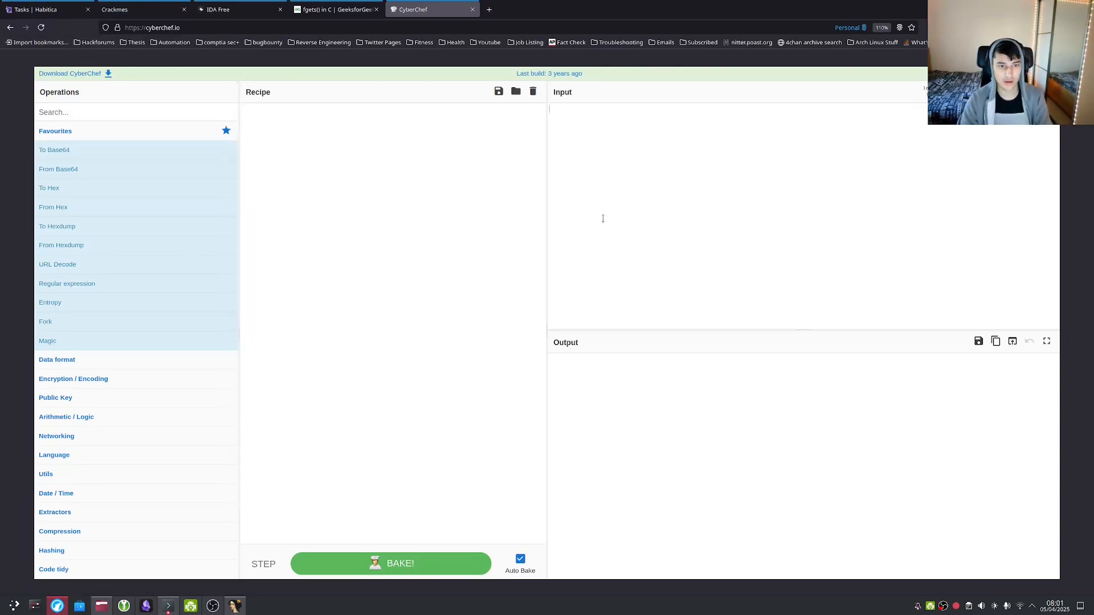
drag(73, 225, 362, 143)
double_click(380, 122)
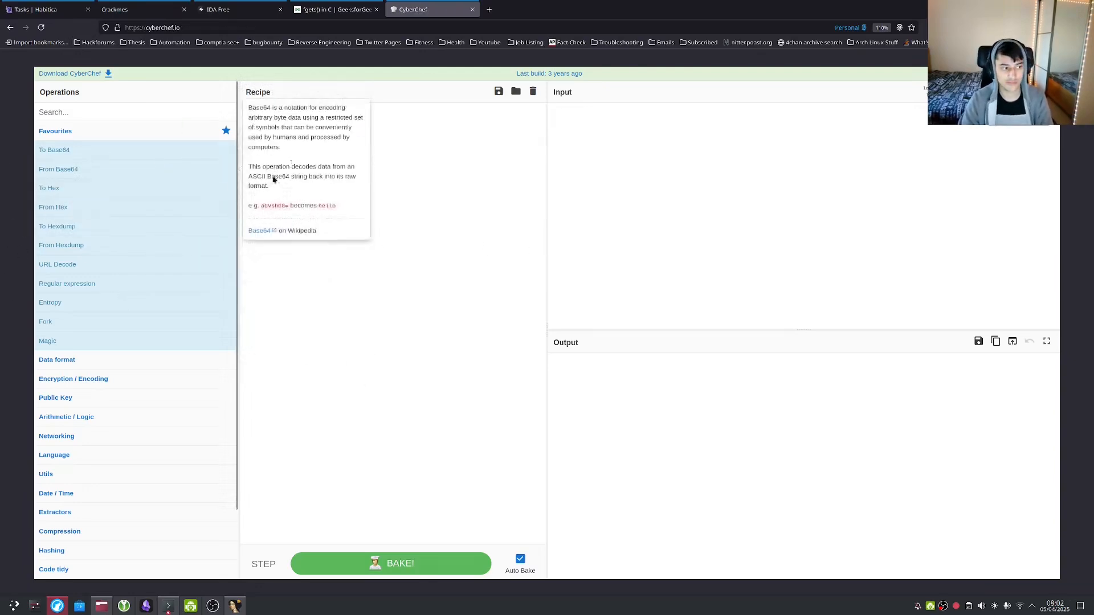
key(alt)
key(alt)
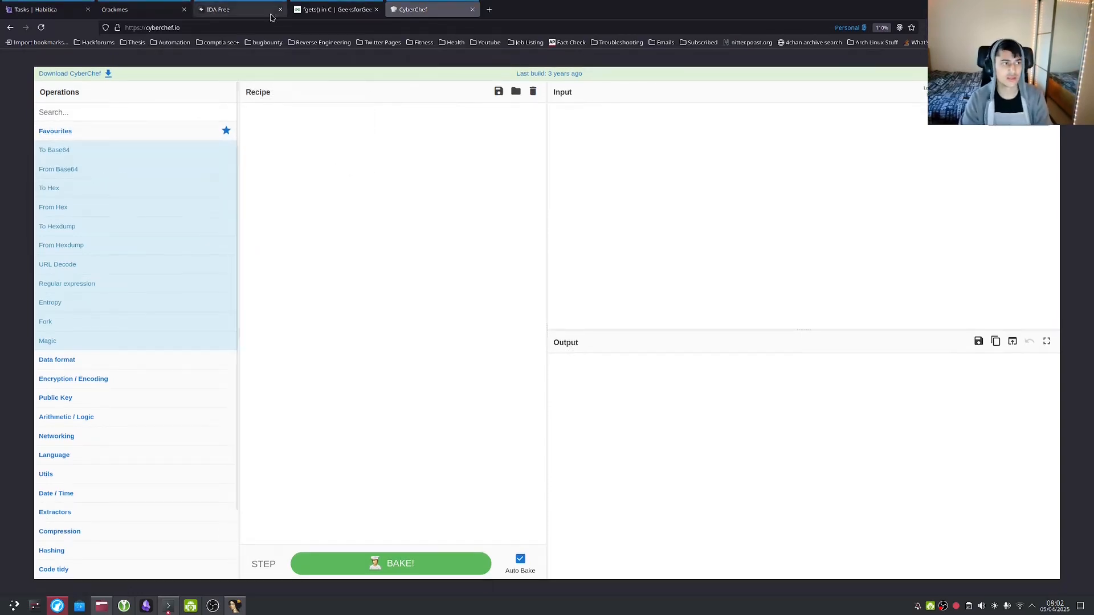
key(alt+Tab)
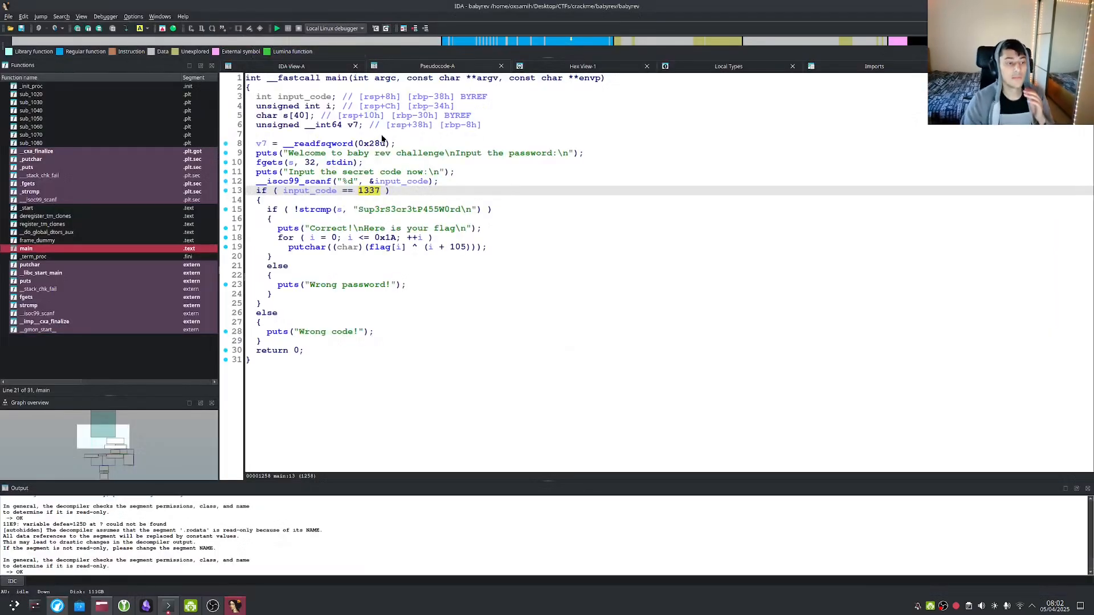
click(323, 195)
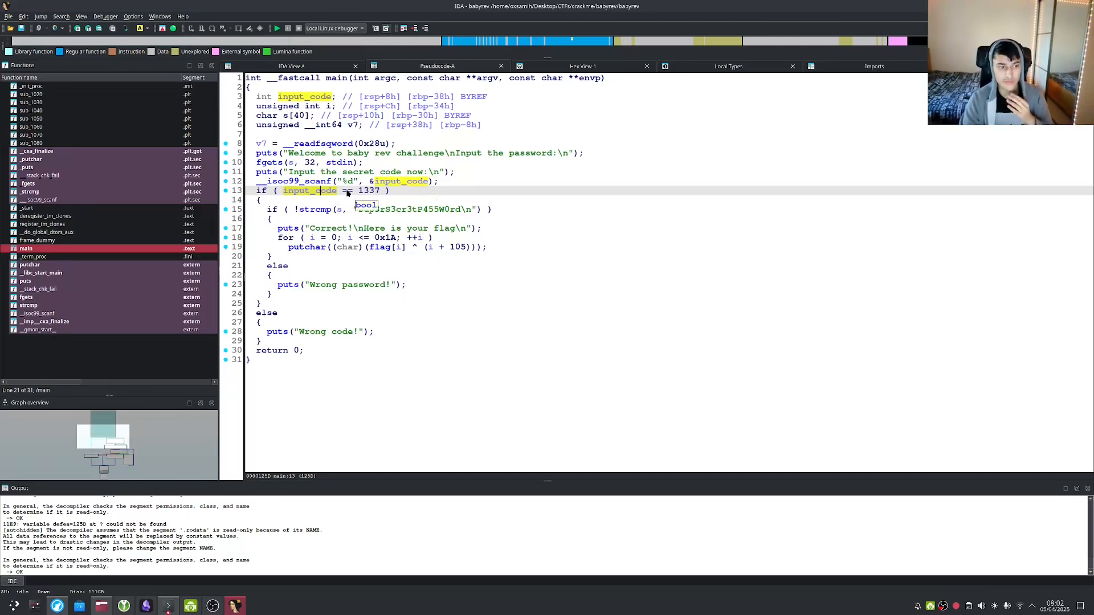
click(370, 192)
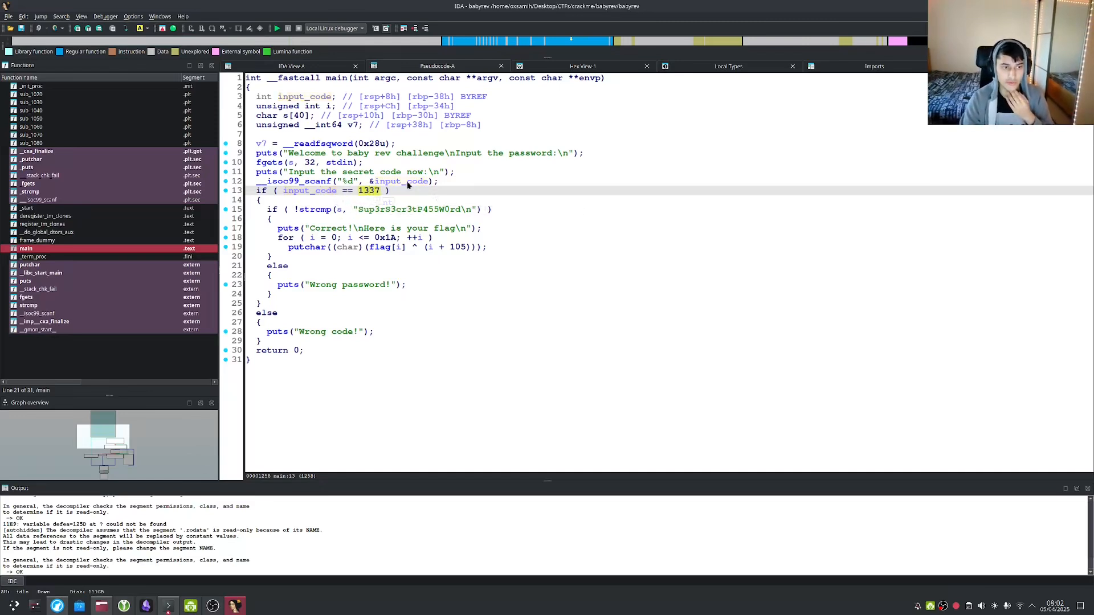
mouse_move(410, 184)
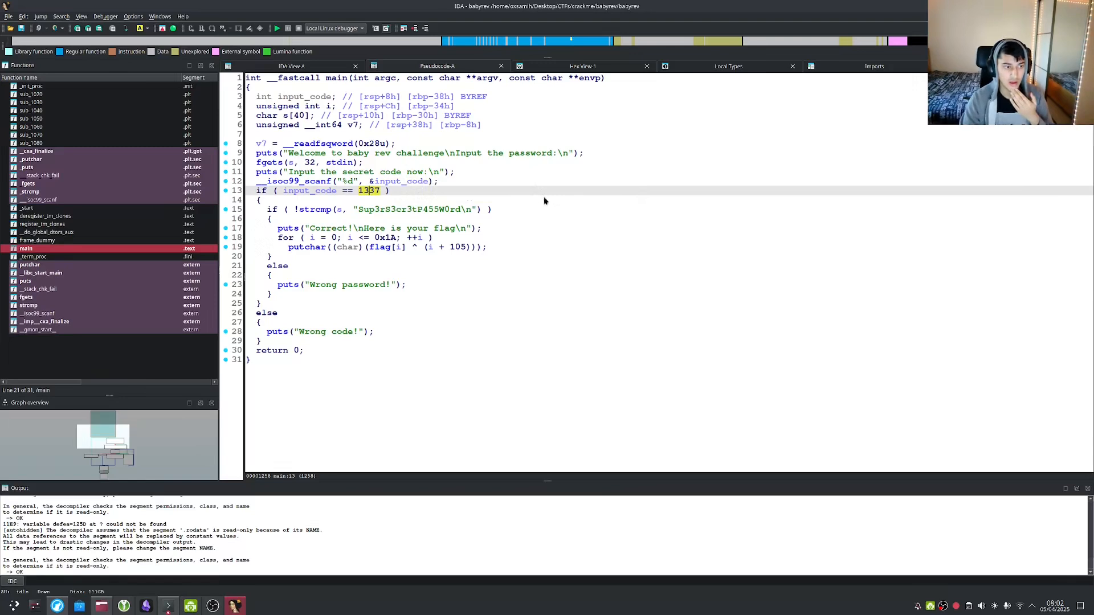
click(386, 210)
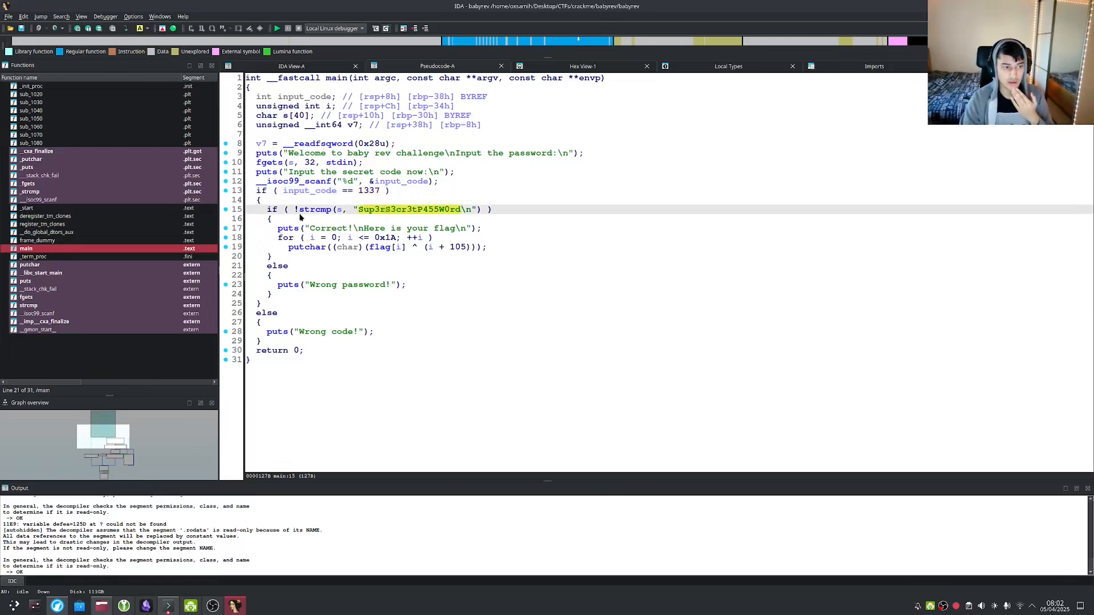
click(359, 211)
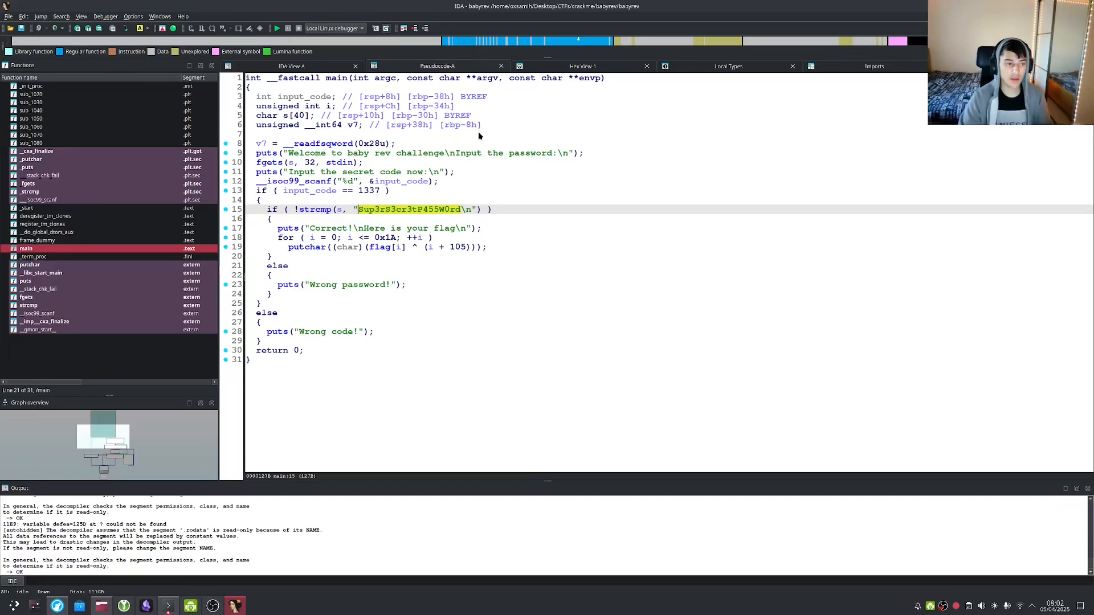
click(515, 191)
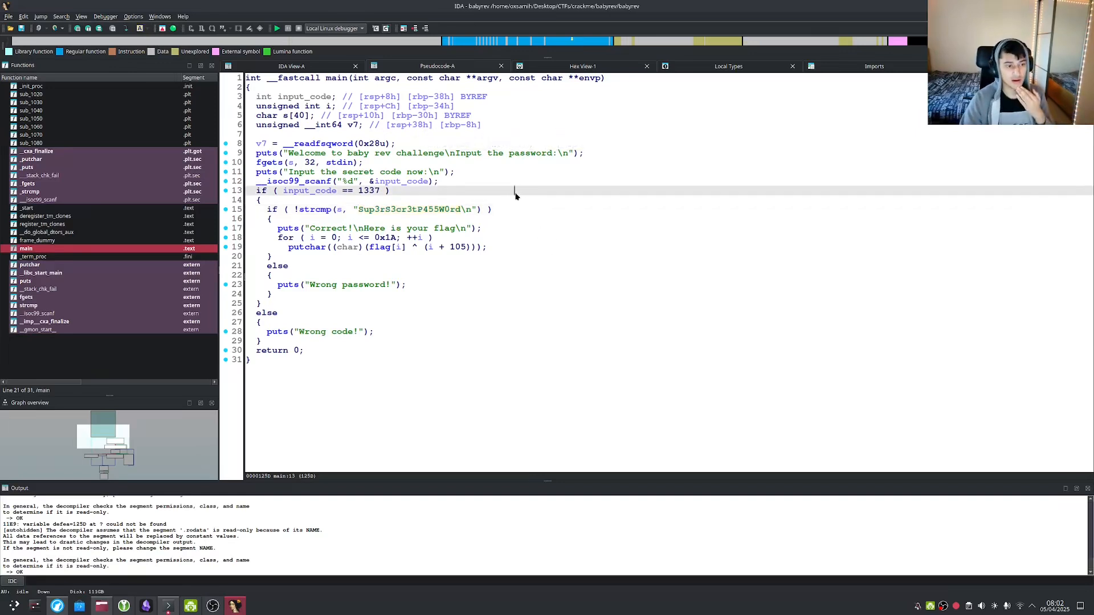
click(81, 16)
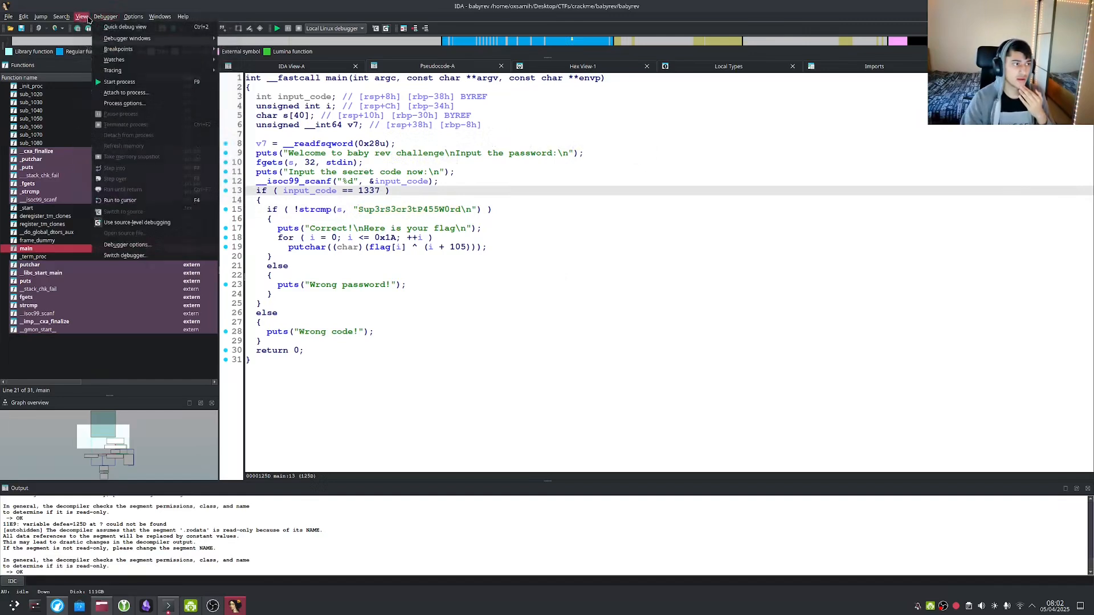
Open the Strings subview and jump to the CTFlearn flag string.
mouse_move(176, 29)
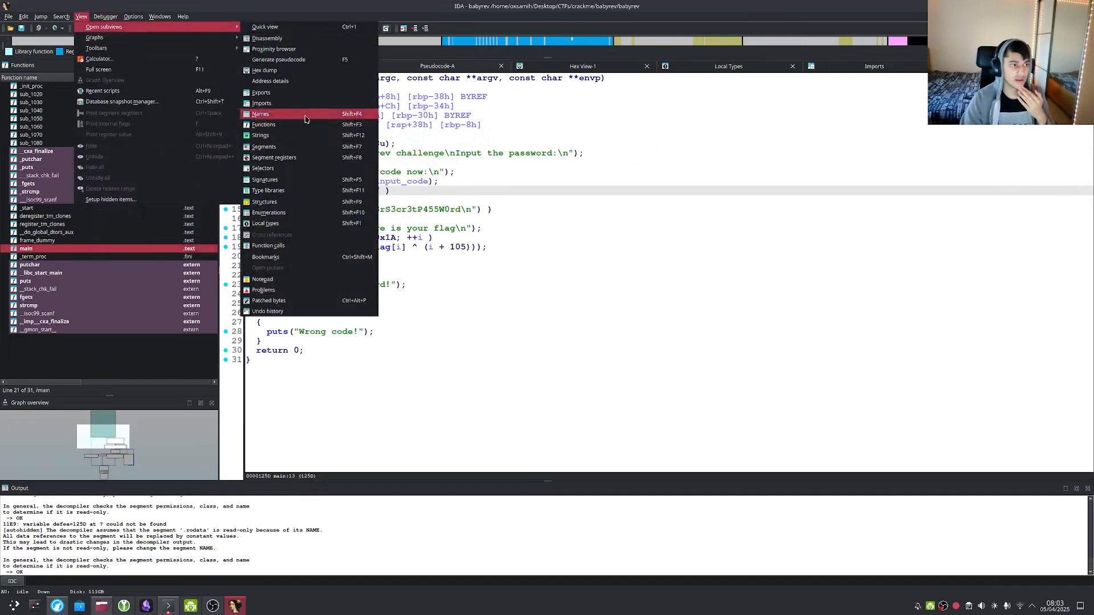
click(306, 137)
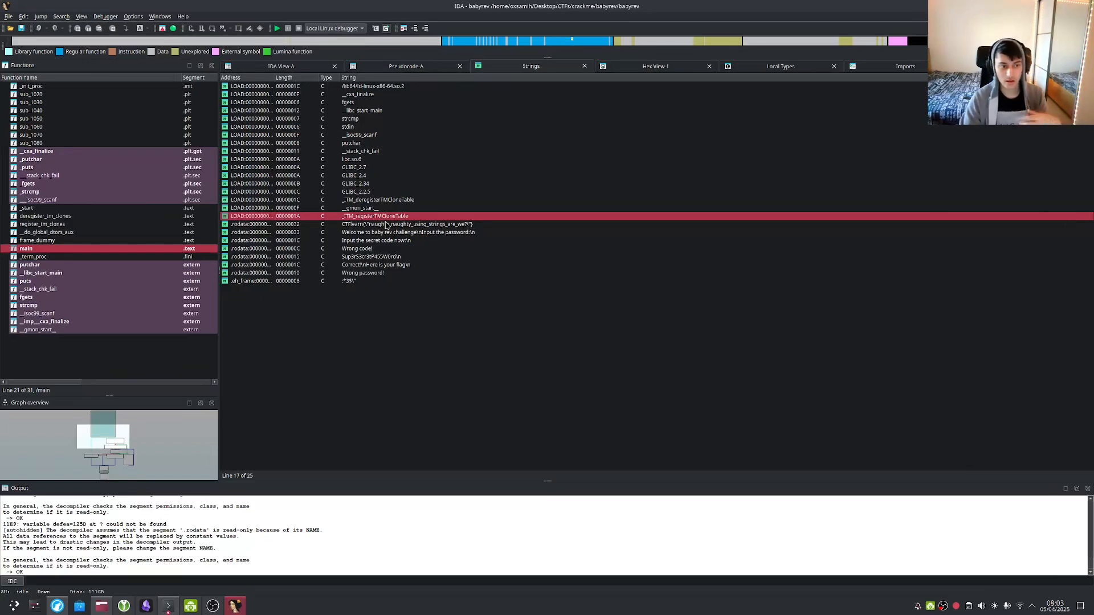
click(358, 226)
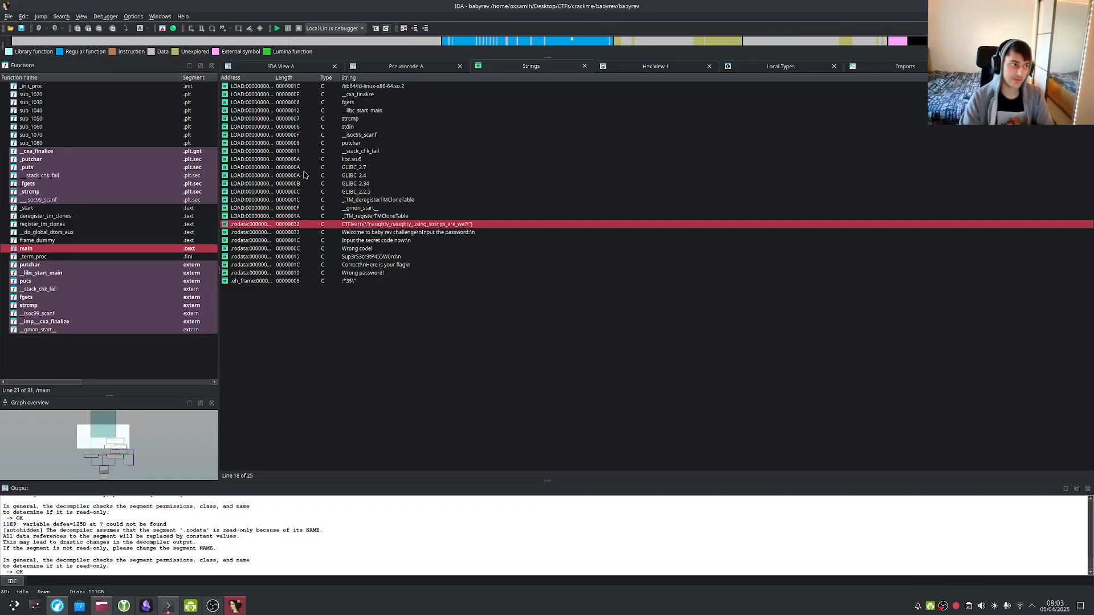
double_click(426, 227)
List cross references to aCtflearnNaught, finding only fakeflag uses it.
scroll(370, 302, up, 5)
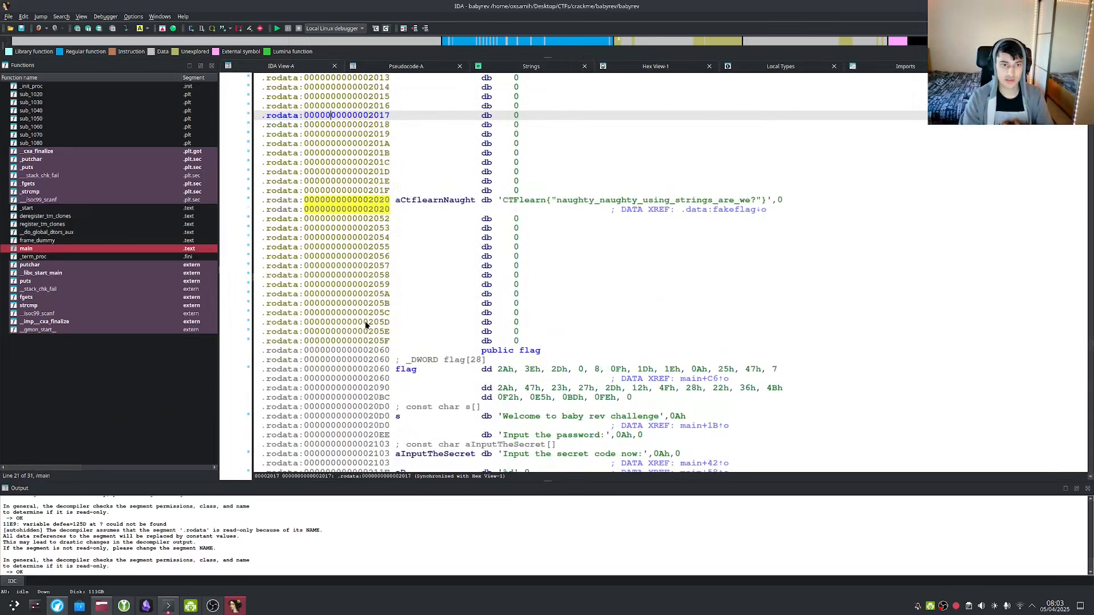
click(403, 257)
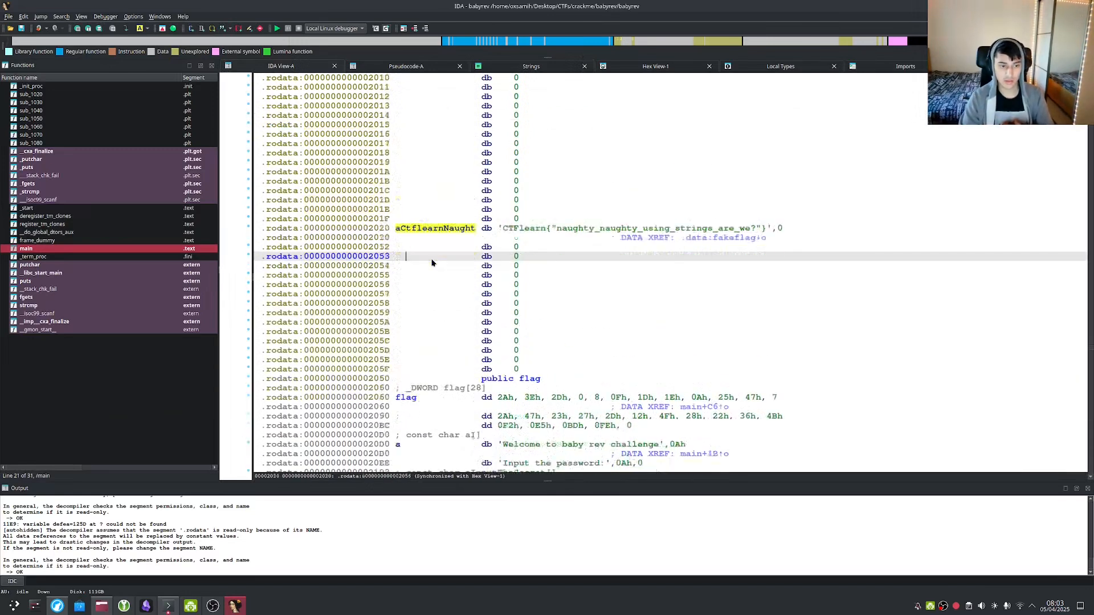
scroll(433, 250, down, 2)
right_click(449, 201)
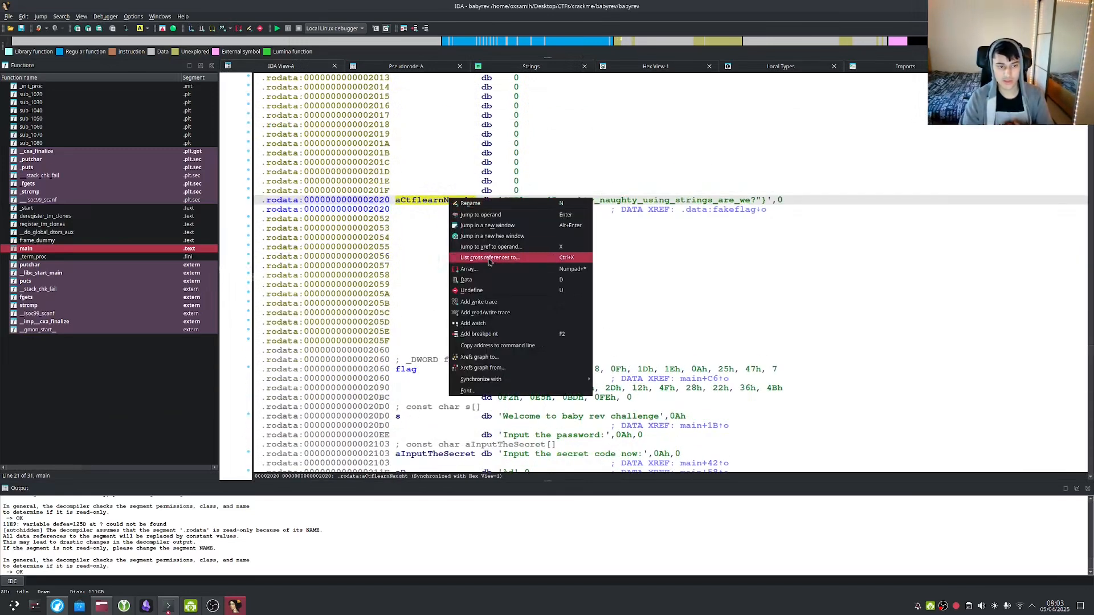
click(516, 258)
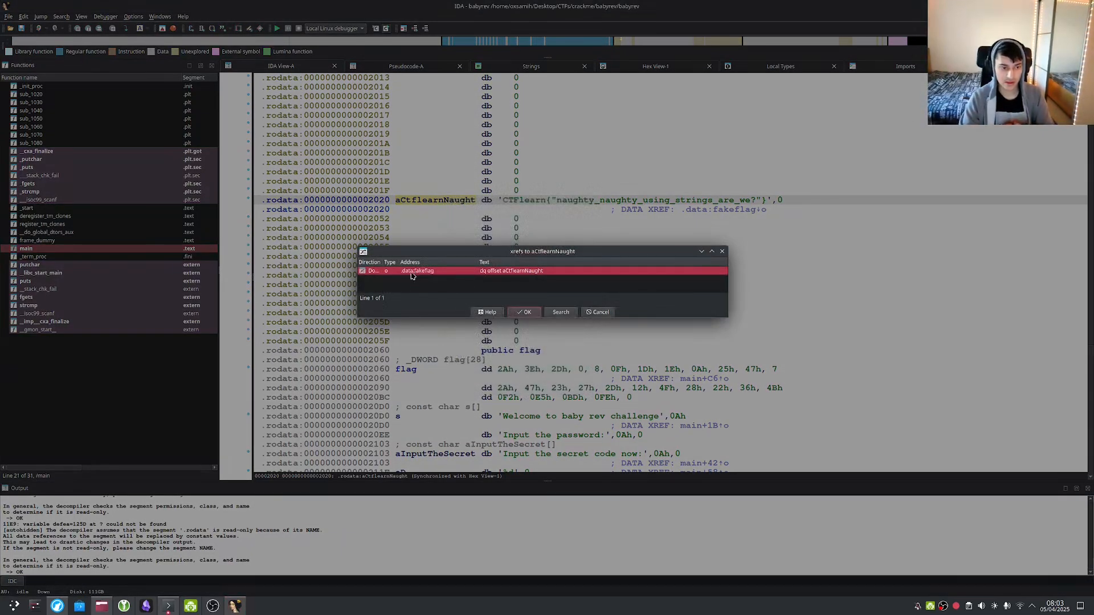
click(519, 312)
Review lines 8–17 of main's pseudocode, then bring Konsole to the front.
key(Tab)
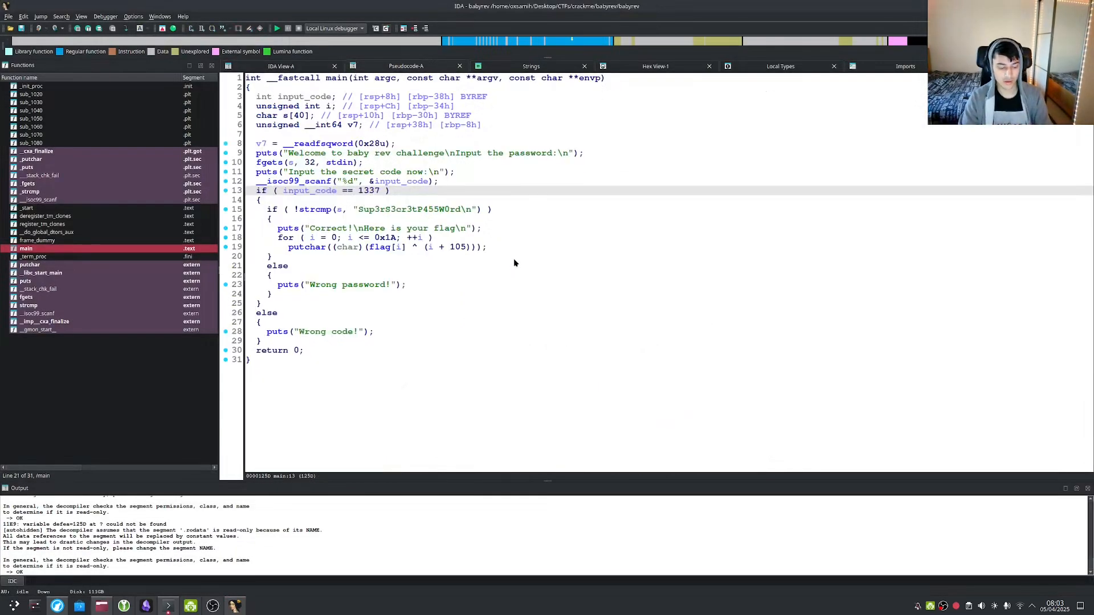
click(442, 230)
click(440, 200)
click(434, 163)
click(442, 229)
click(409, 144)
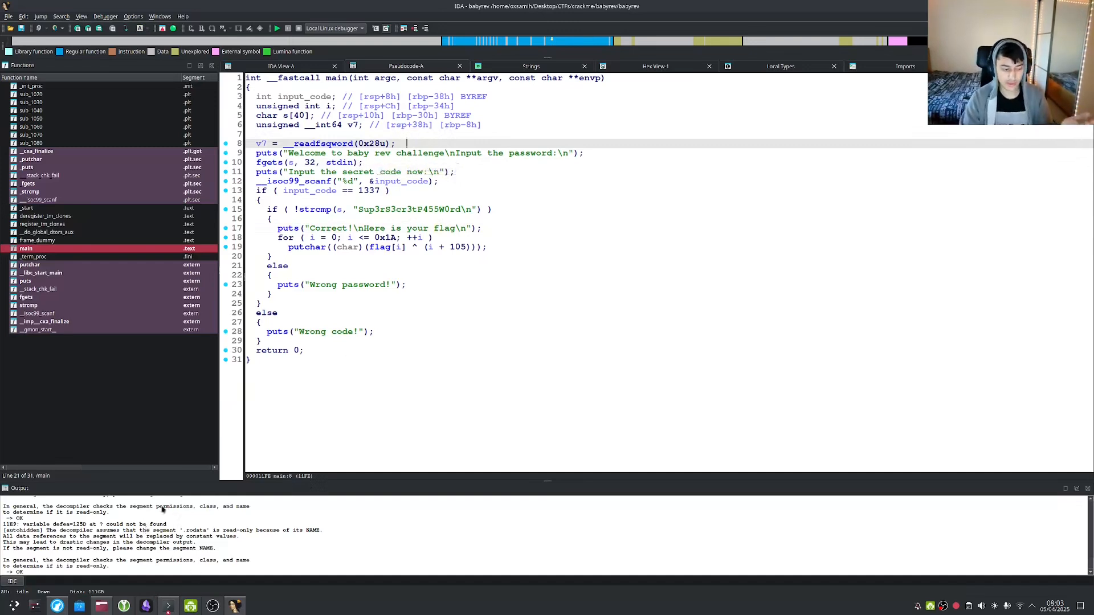
click(168, 606)
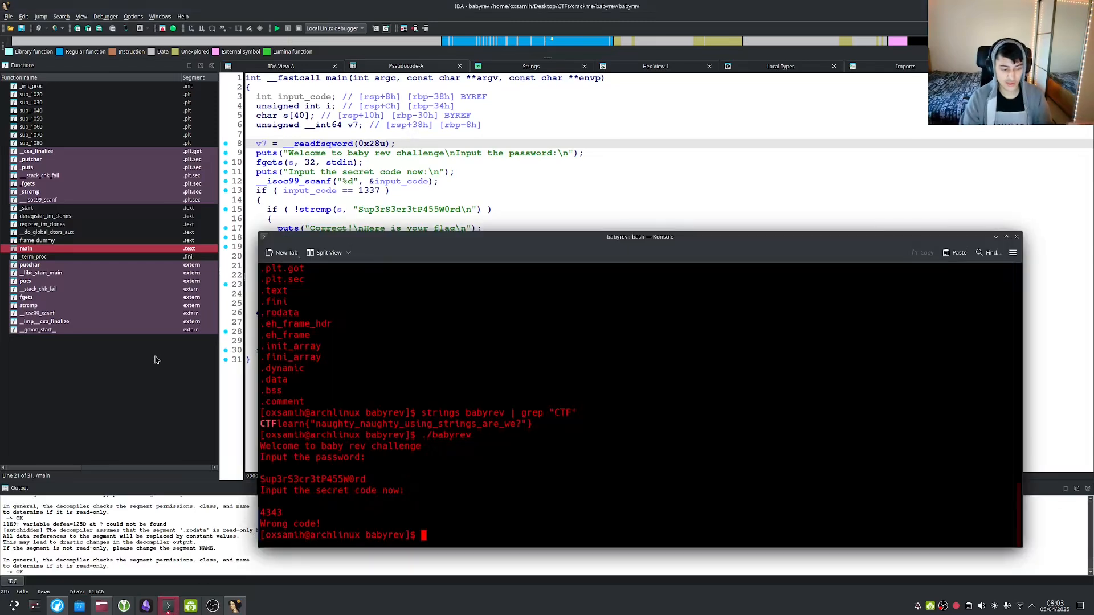
Clear the Konsole screen and launch ./babyrev.
text(clear)
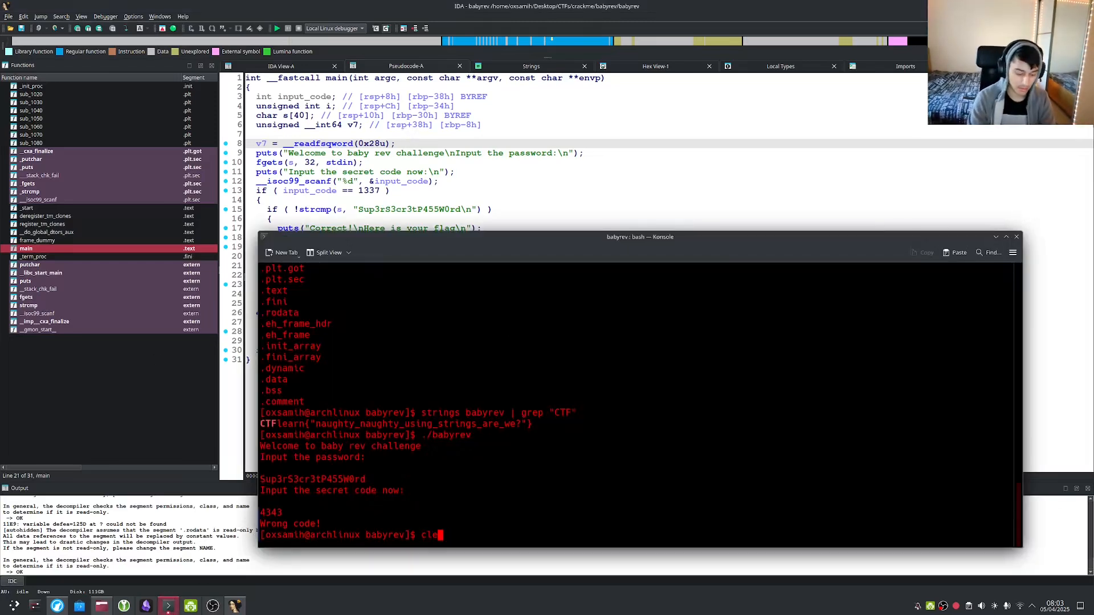
key(Return)
text(./babyrev)
key(Return)
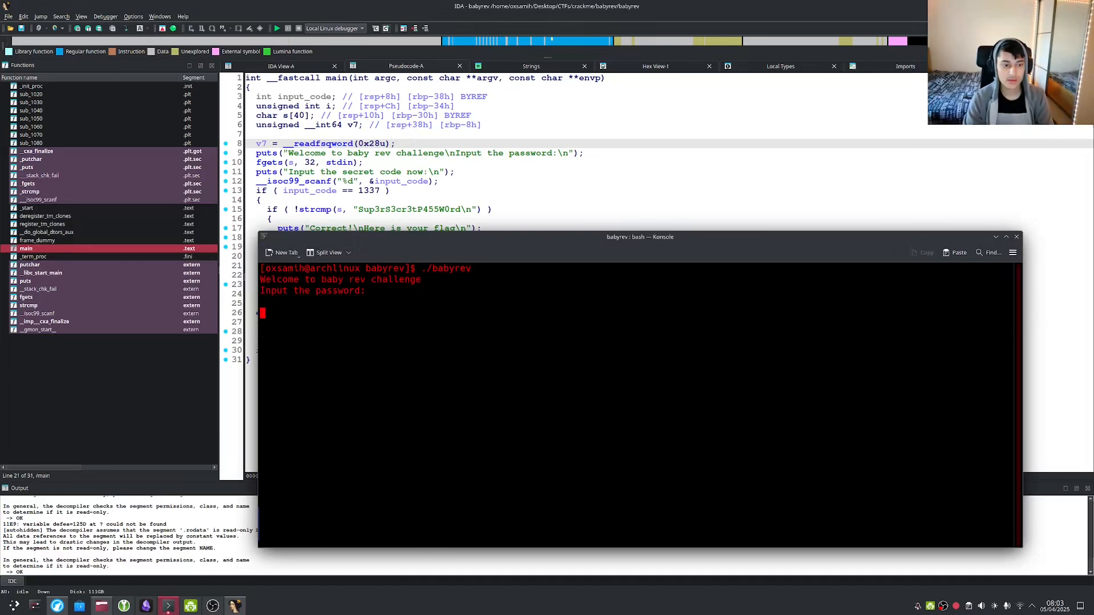
key(alt+Tab)
key(alt+Tab)
key(alt+Tab)
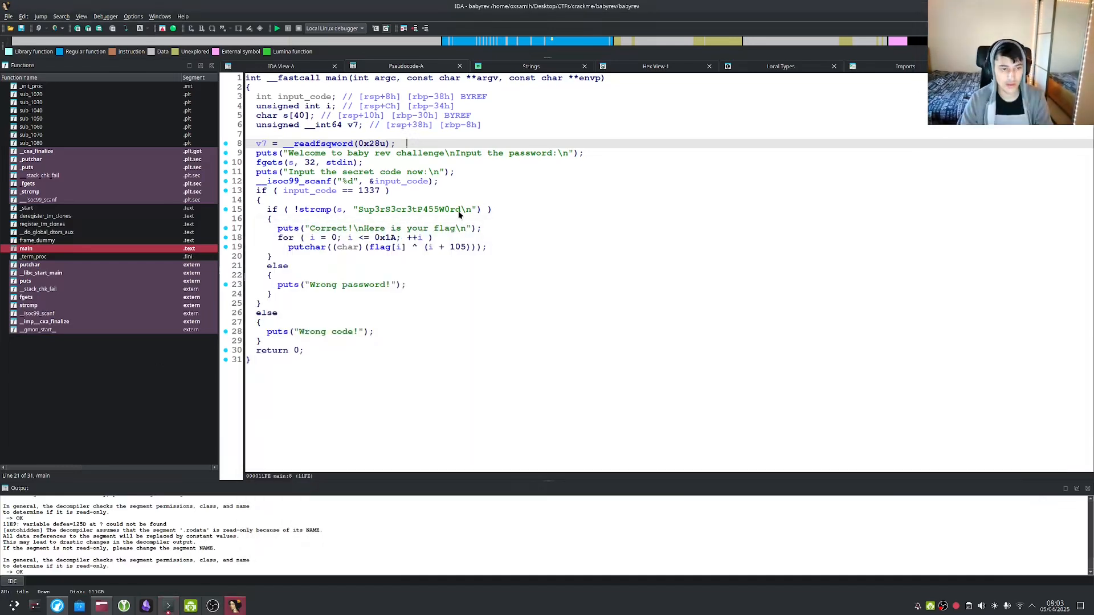
click(459, 209)
drag(460, 209, 358, 209)
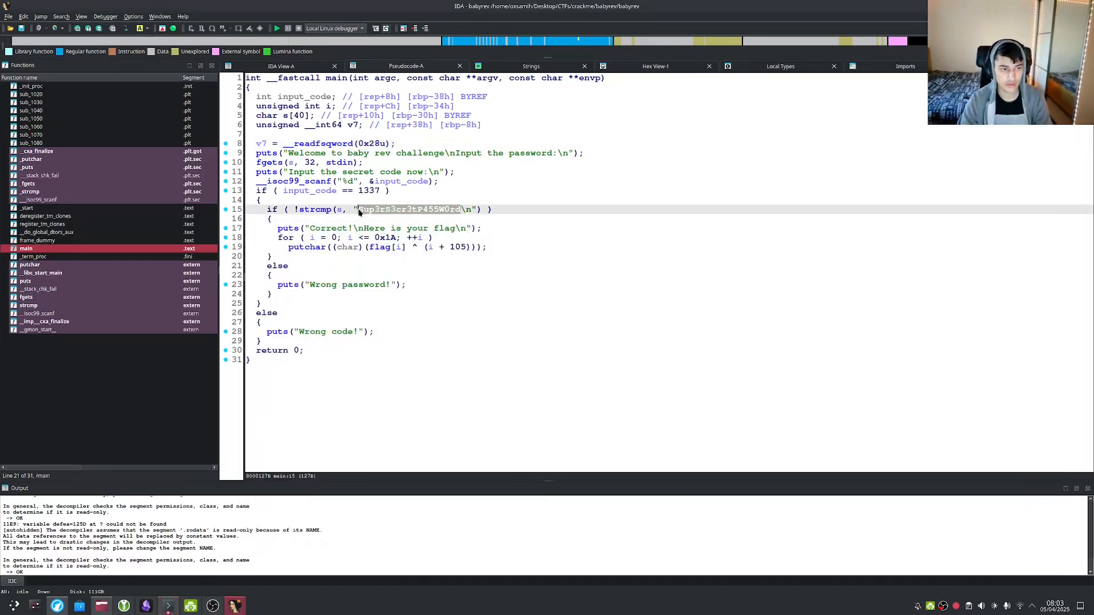
key(ctrl+c)
key(alt+Tab)
key(ctrl+shift+v)
key(Return)
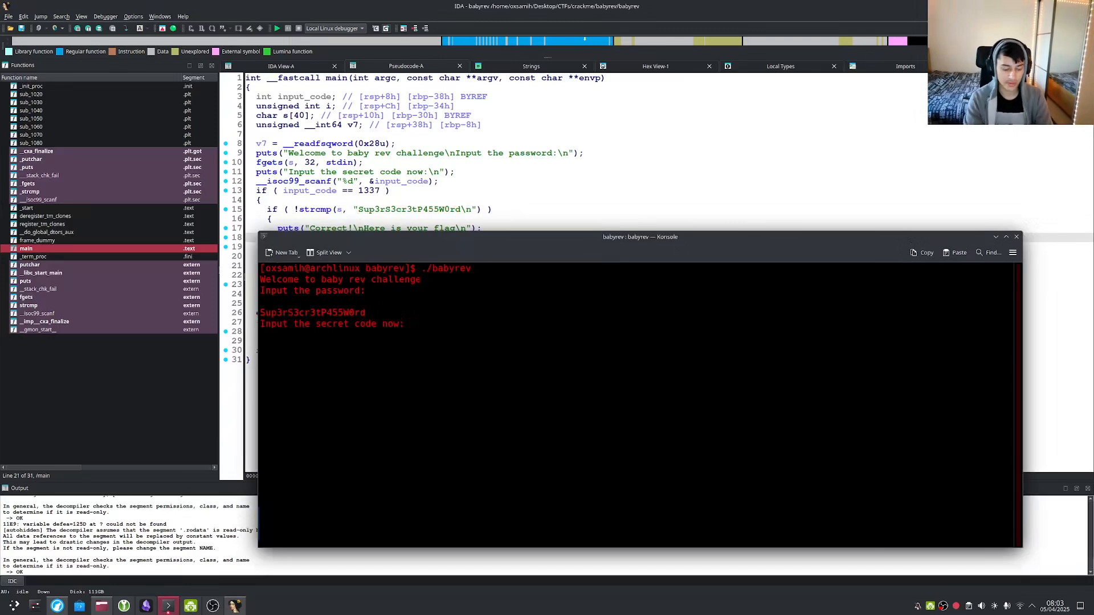
text(1337)
key(Return)
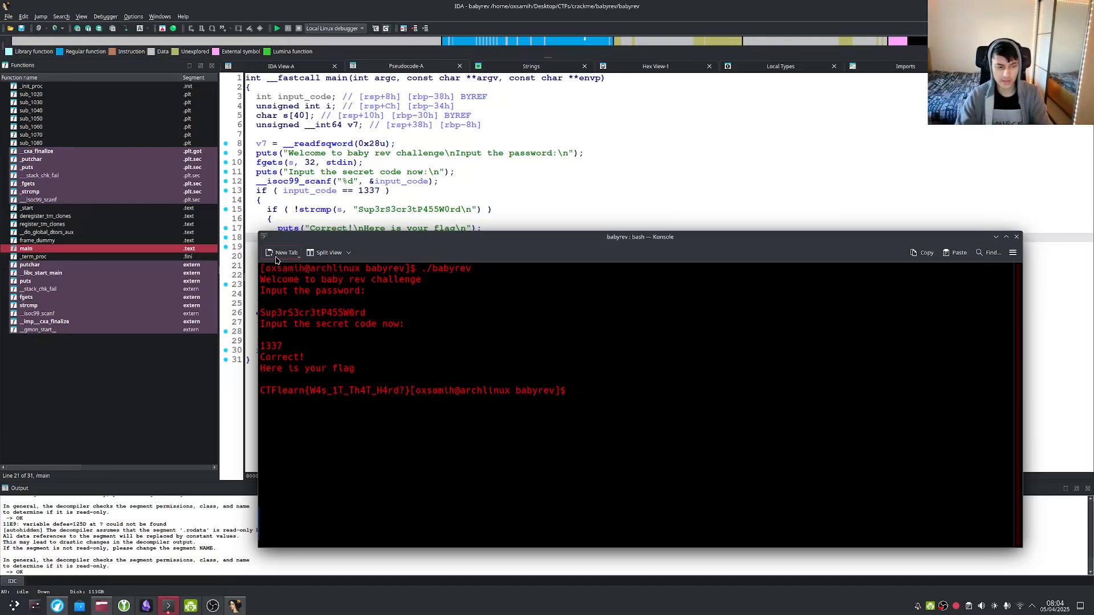
Look at the 1337 secret-code comparison on line 13 of main's pseudocode.
key(alt+Tab)
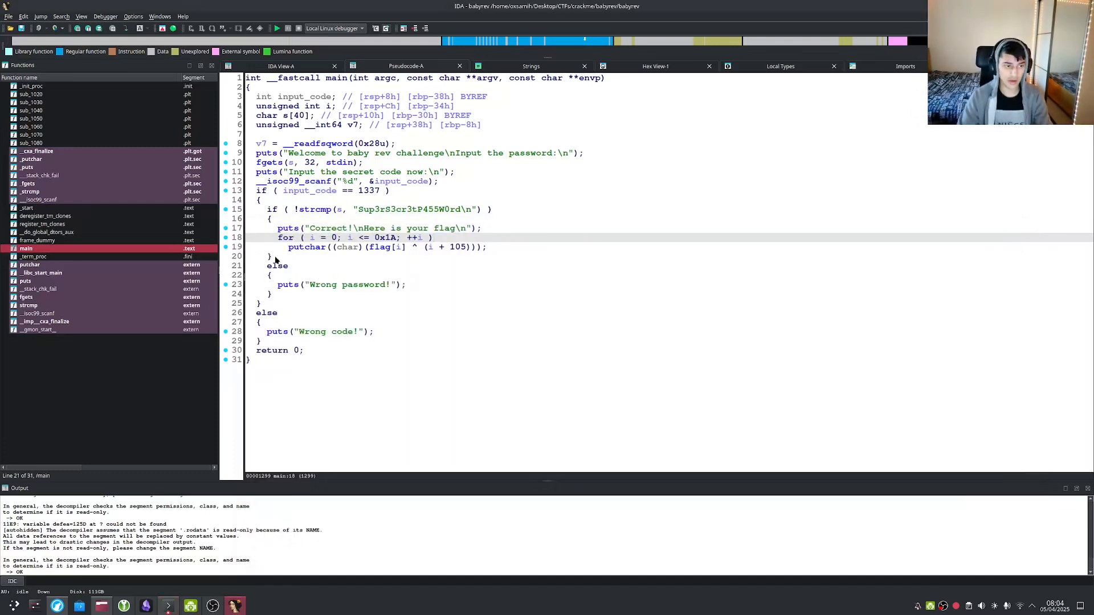
click(371, 191)
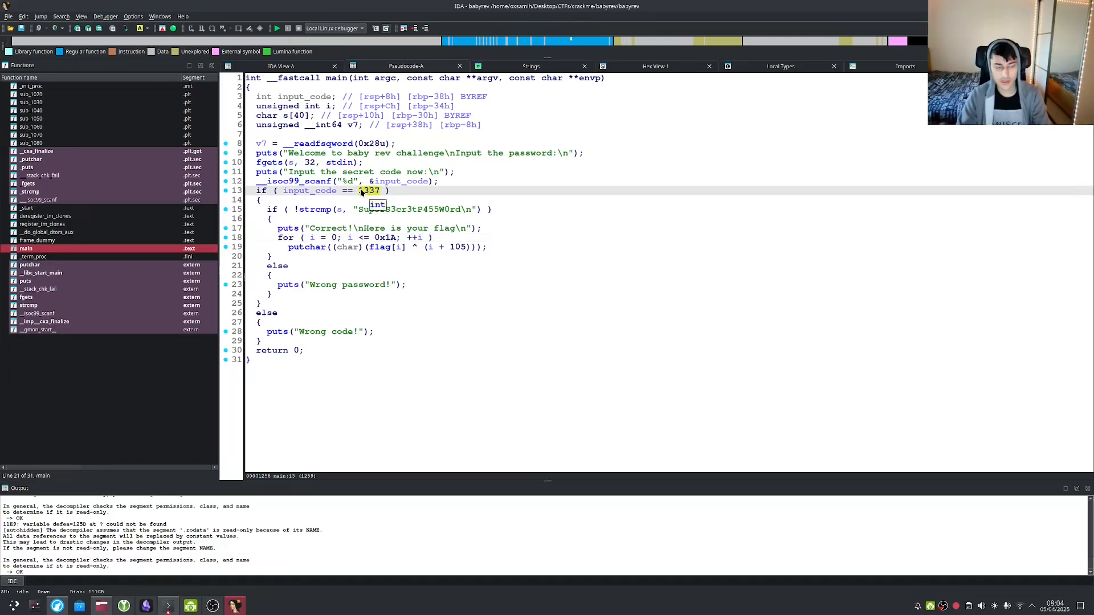
key(alt+Tab)
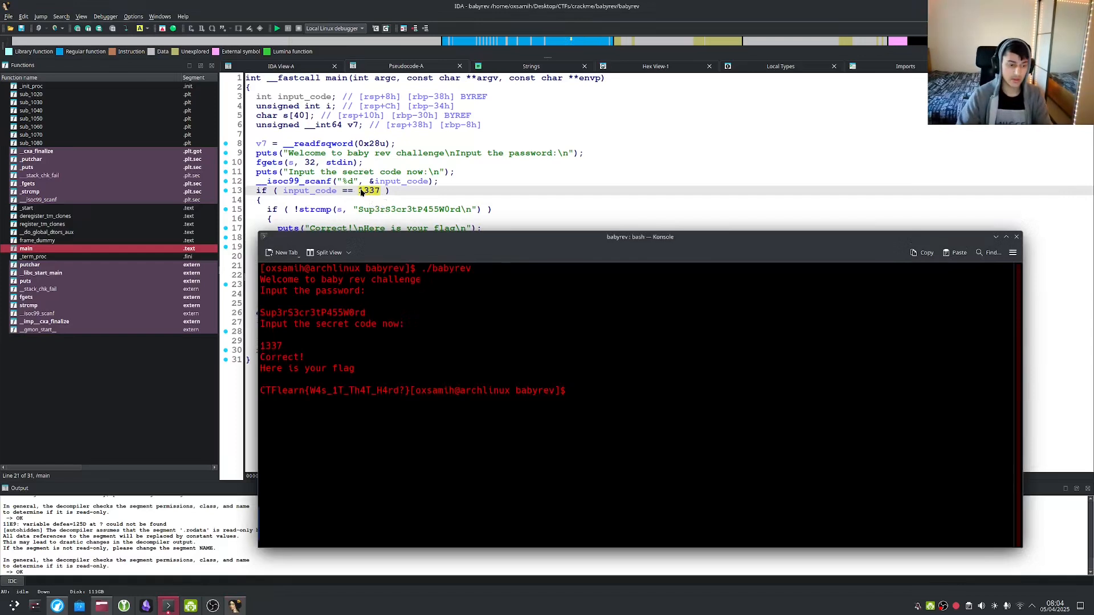
key(Up)
key(Return)
key(alt+Tab)
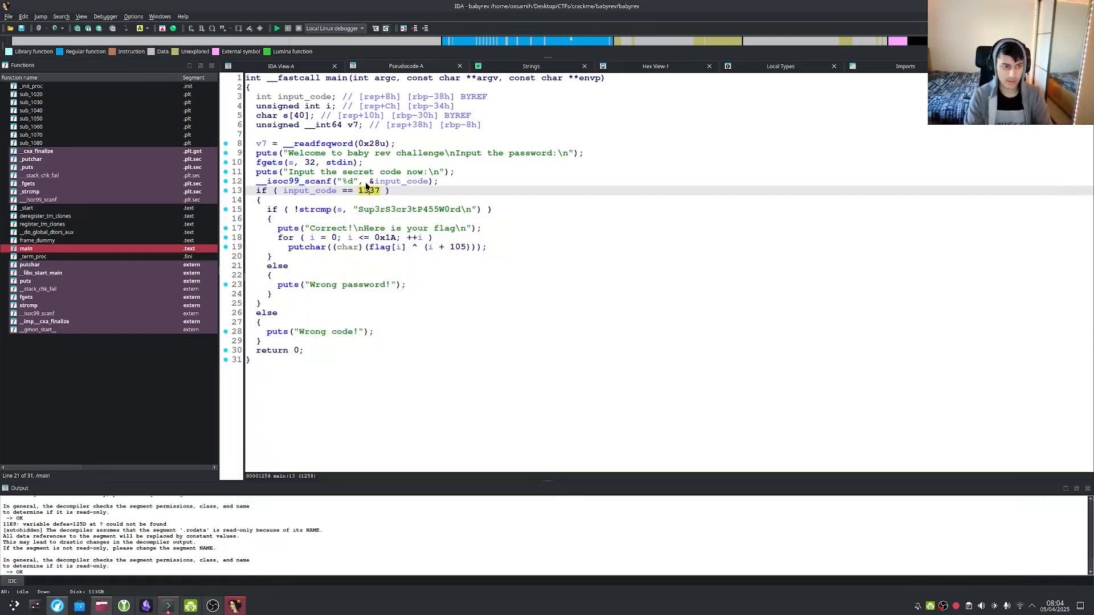
key(alt+Tab)
key(alt+Tab)
key(alt+Tab)
text(efhieihfiehfie)
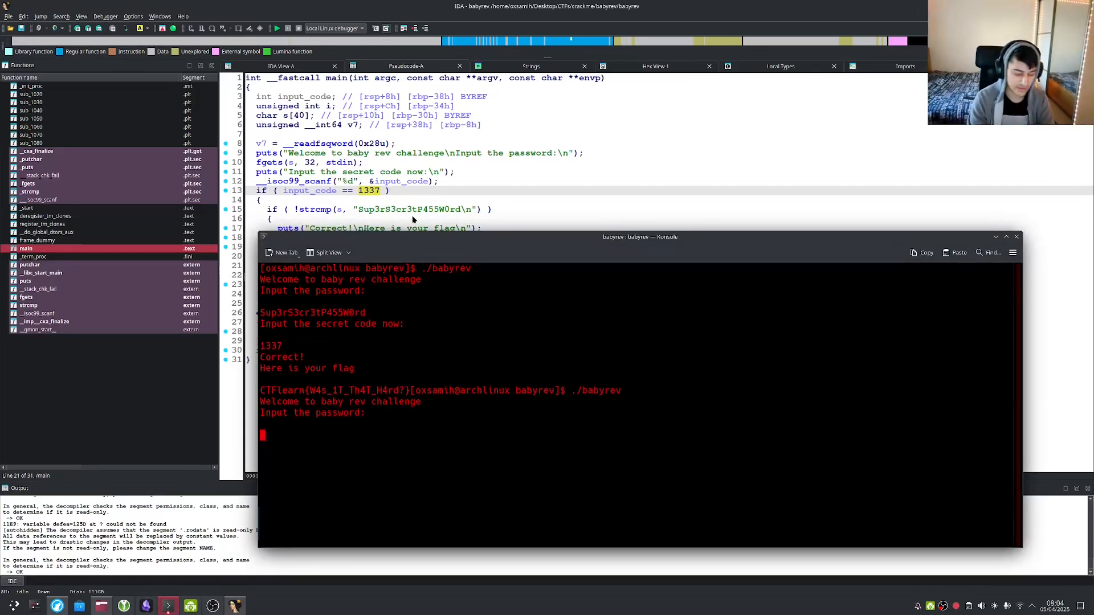
key(Return)
text(1337)
key(Return)
drag(287, 480, 349, 478)
click(350, 477)
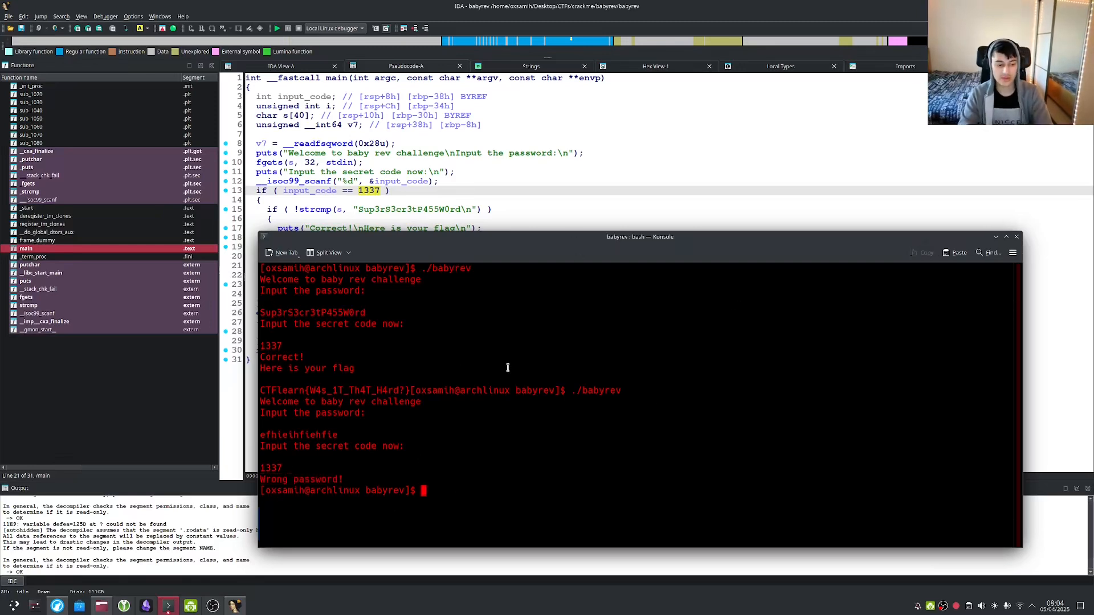
Examine the 0x1A loop bound and the flag array in the pseudocode's flag loop.
key(alt+Tab)
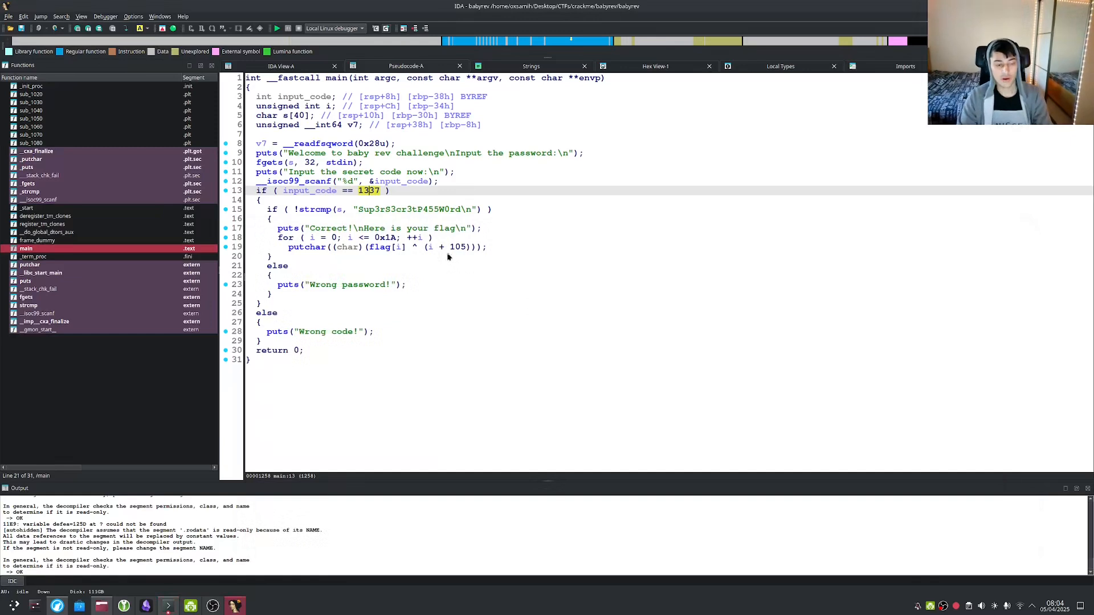
click(384, 239)
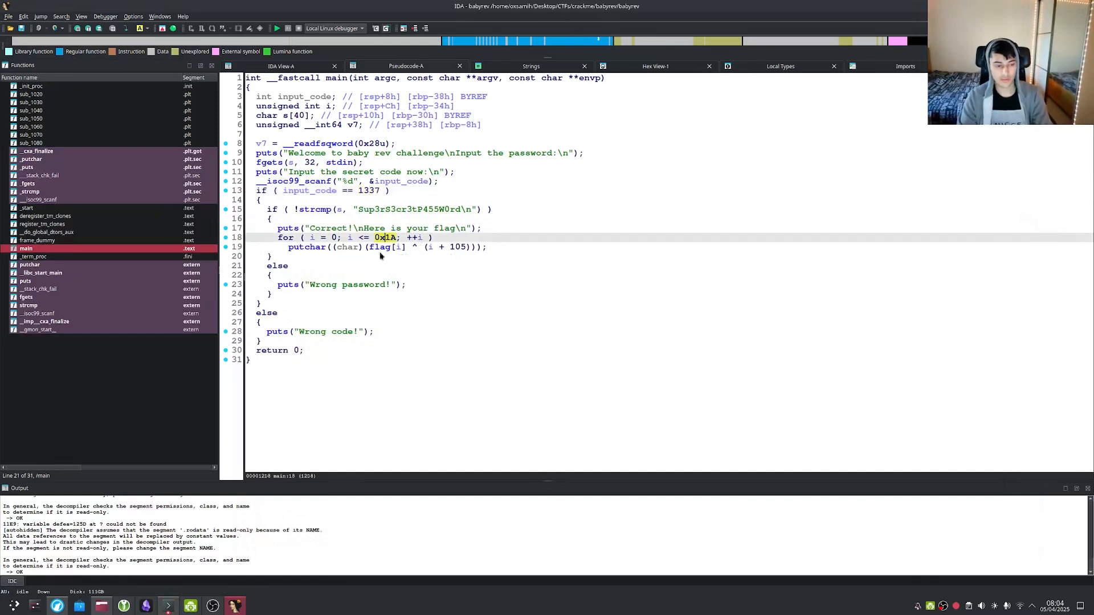
click(425, 266)
click(400, 239)
click(379, 248)
click(384, 239)
click(386, 248)
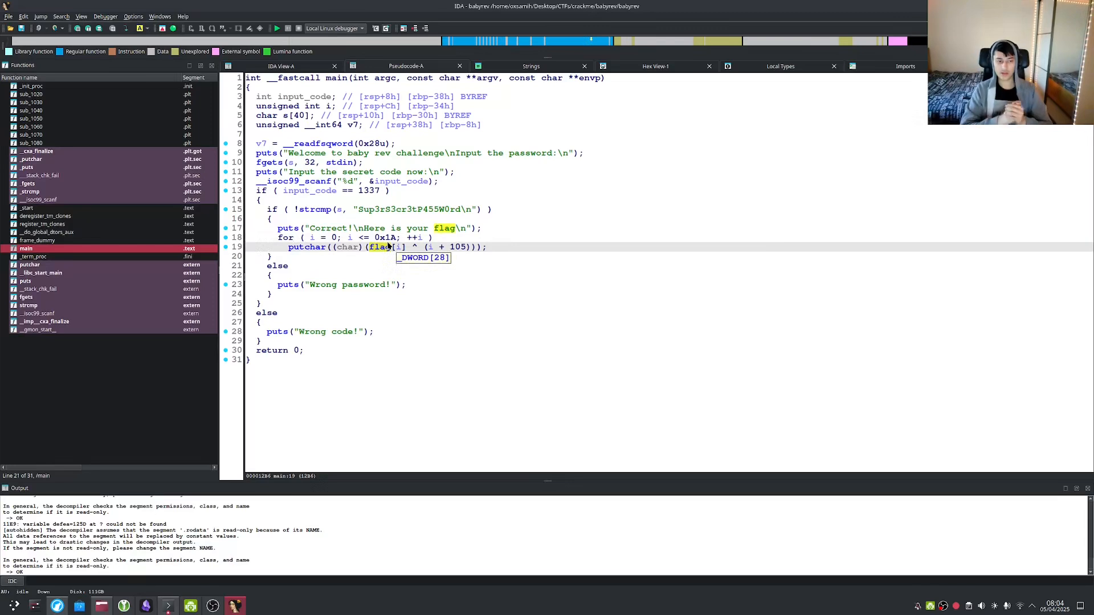
Select the flag printed by the earlier successful run in Konsole, then return to IDA.
key(alt+Tab)
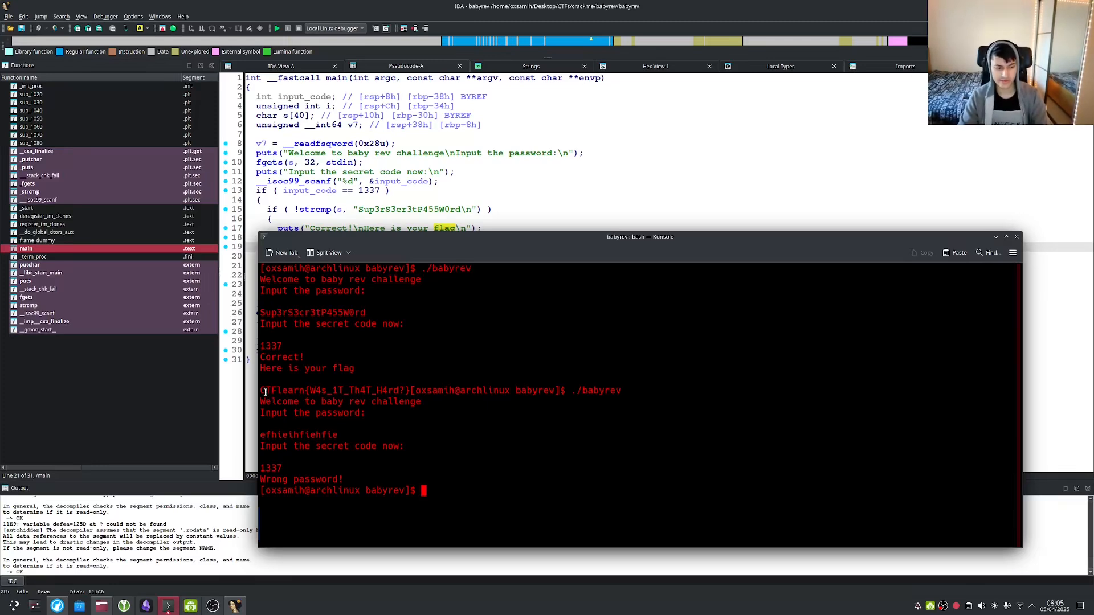
drag(259, 391, 275, 391)
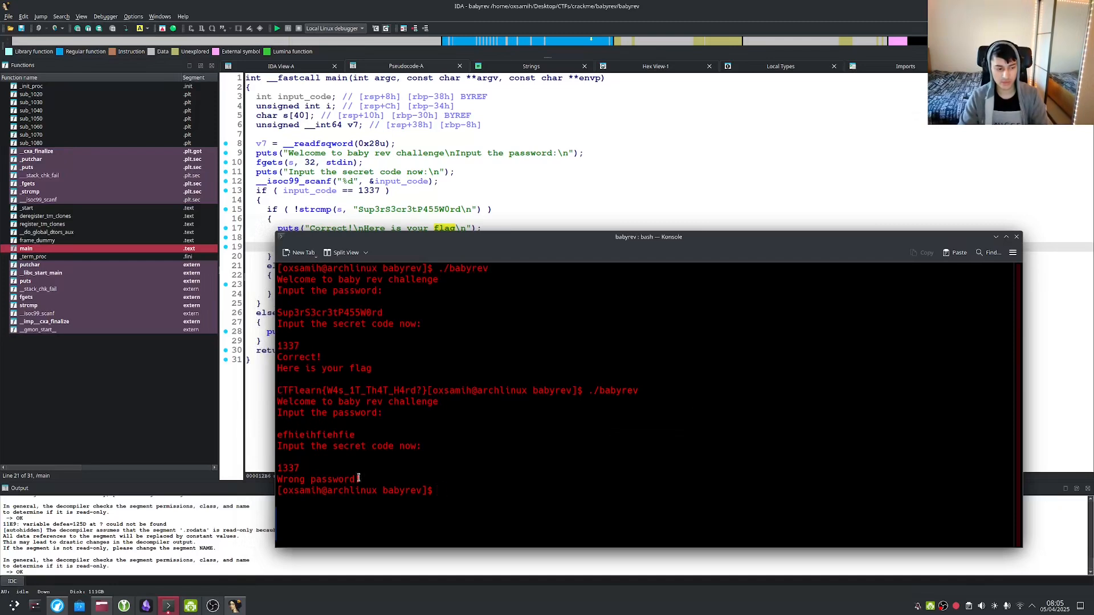
drag(279, 391, 417, 391)
click(305, 393)
drag(290, 391, 367, 391)
click(349, 395)
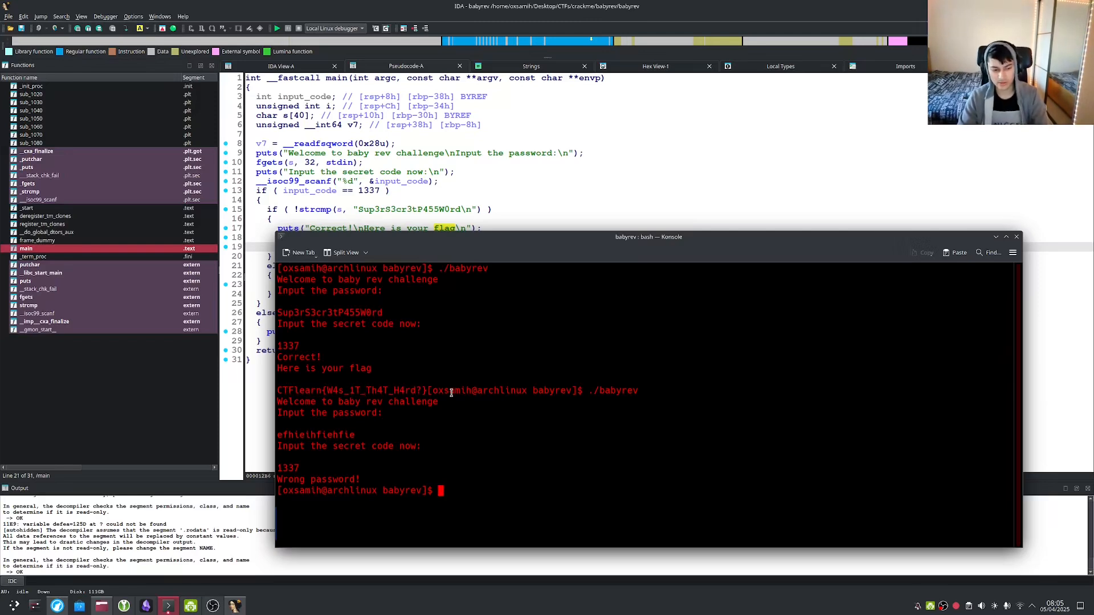
key(alt+Tab)
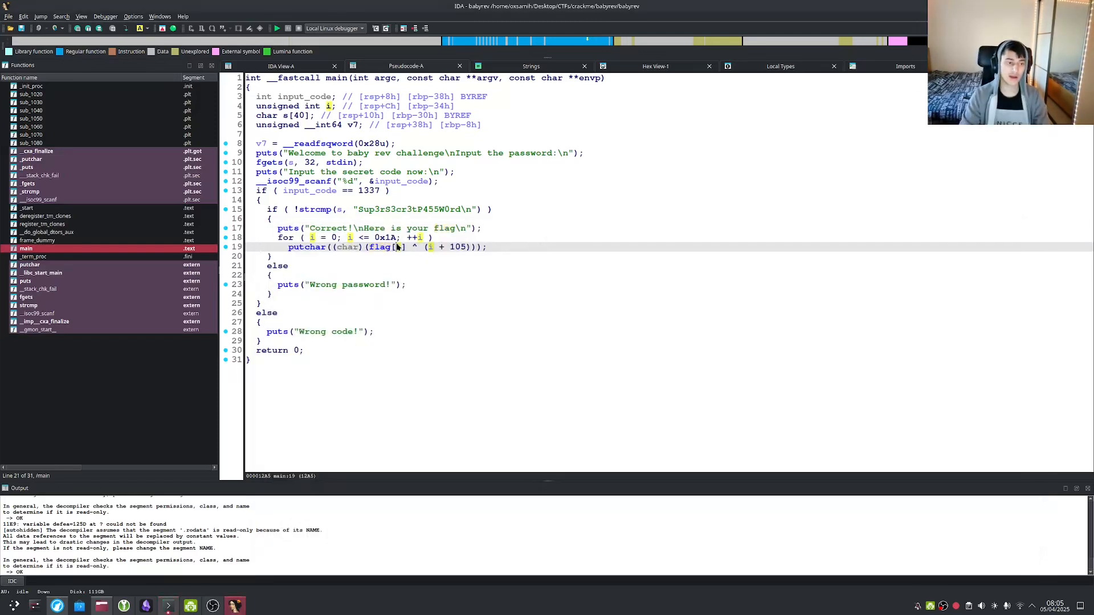
click(421, 237)
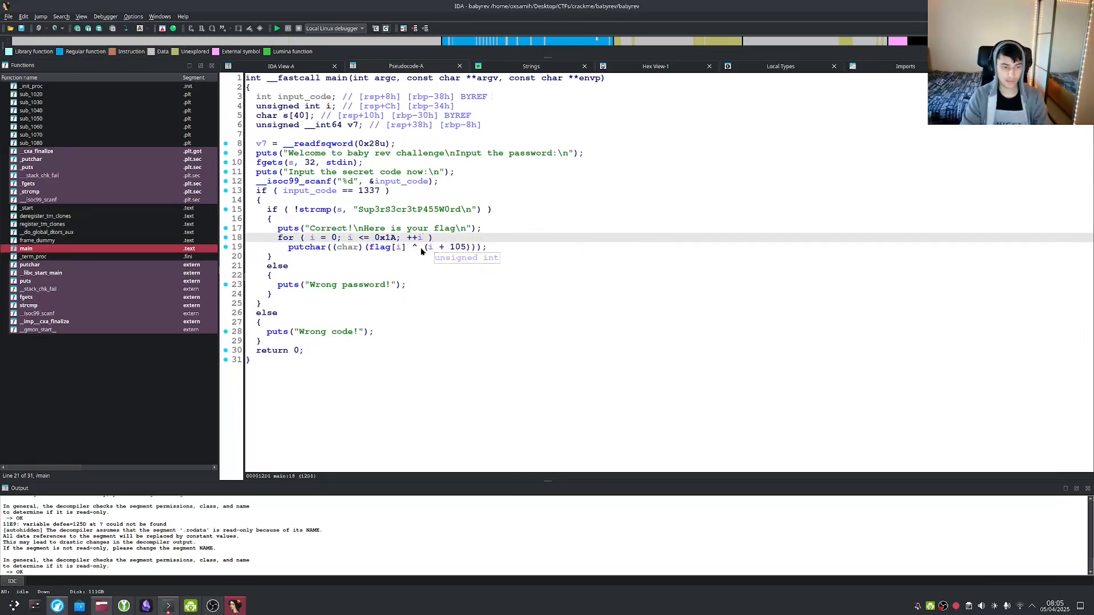
click(400, 247)
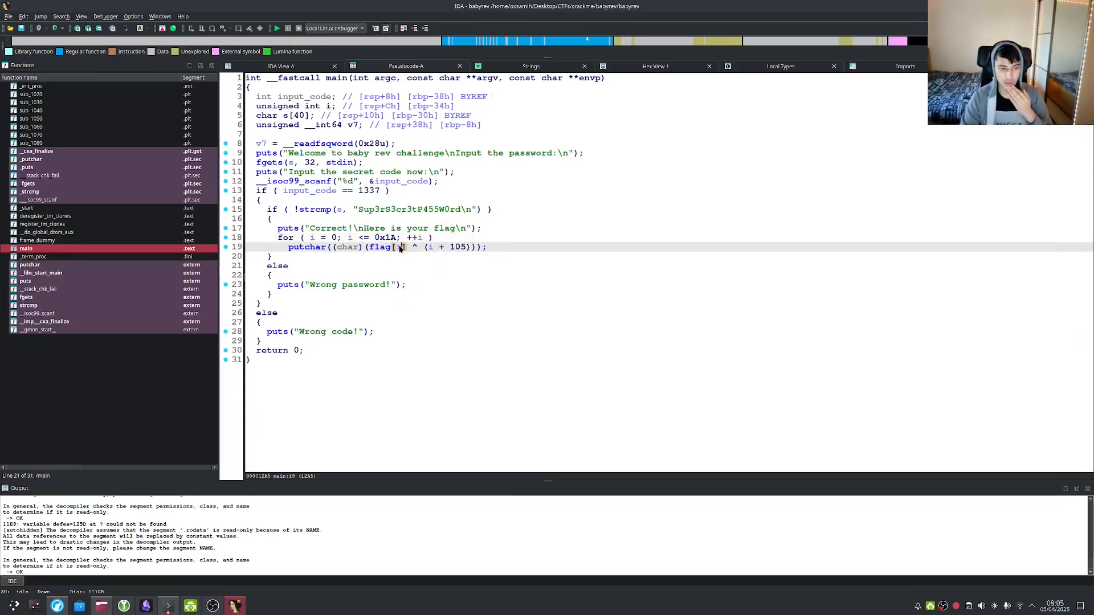
click(377, 249)
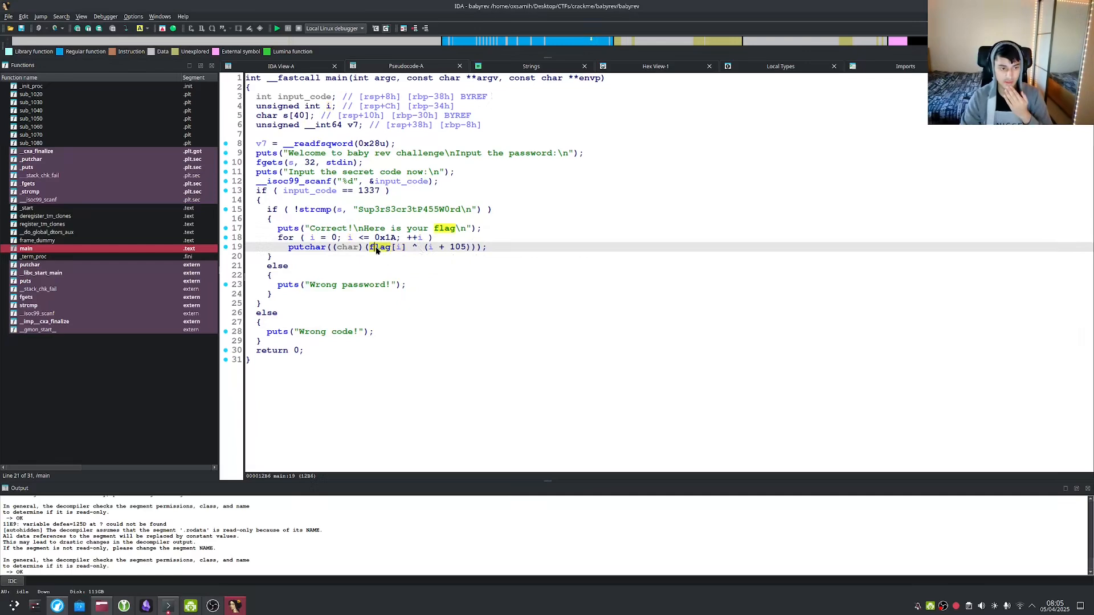
double_click(376, 249)
scroll(411, 228, up, 2)
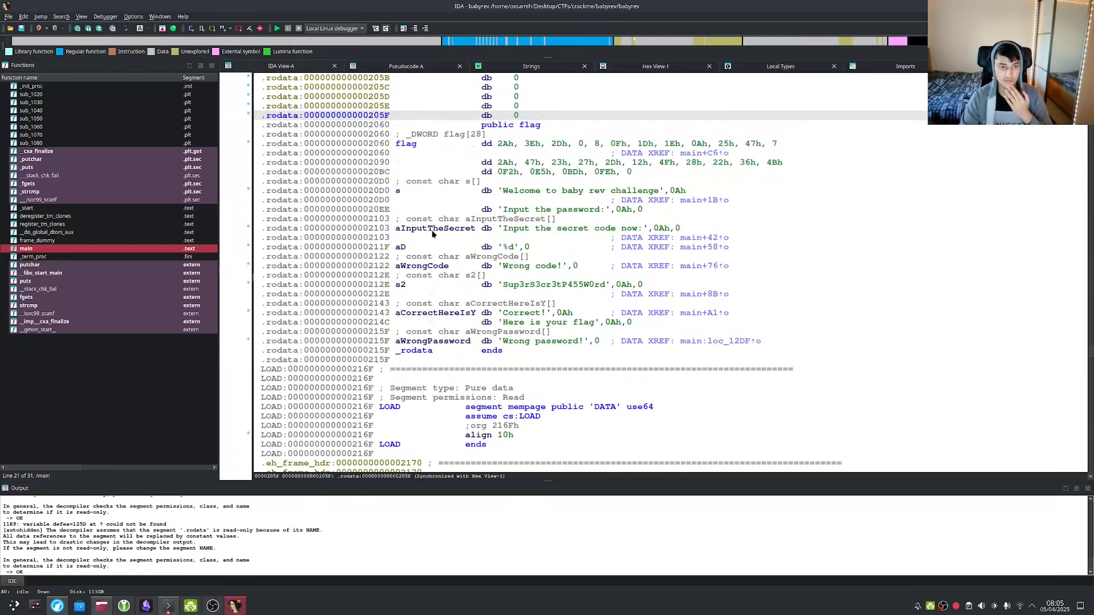
click(377, 174)
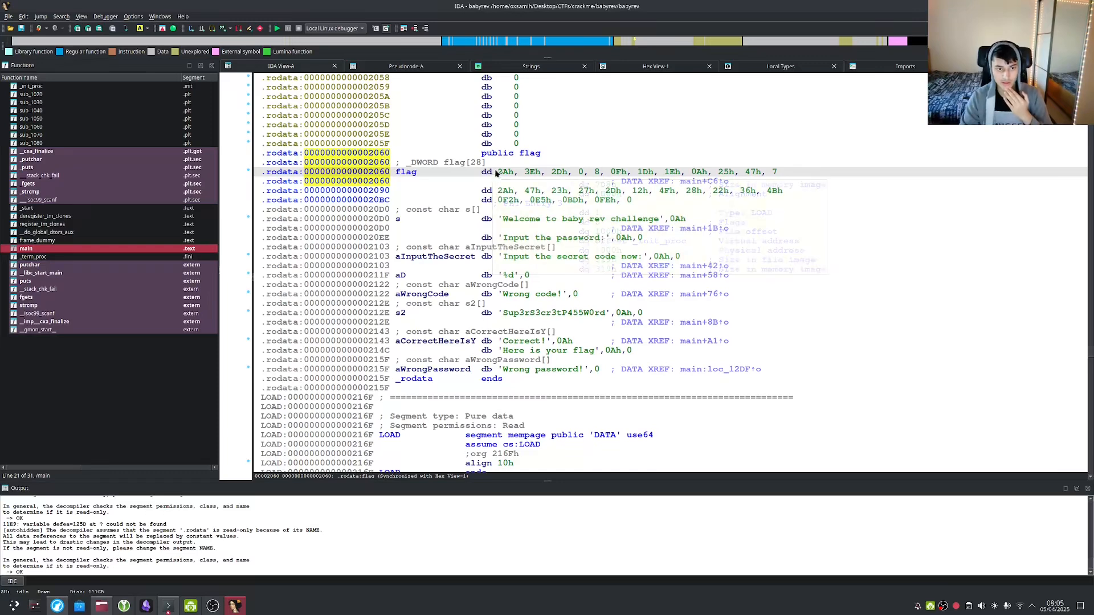
drag(496, 175, 789, 192)
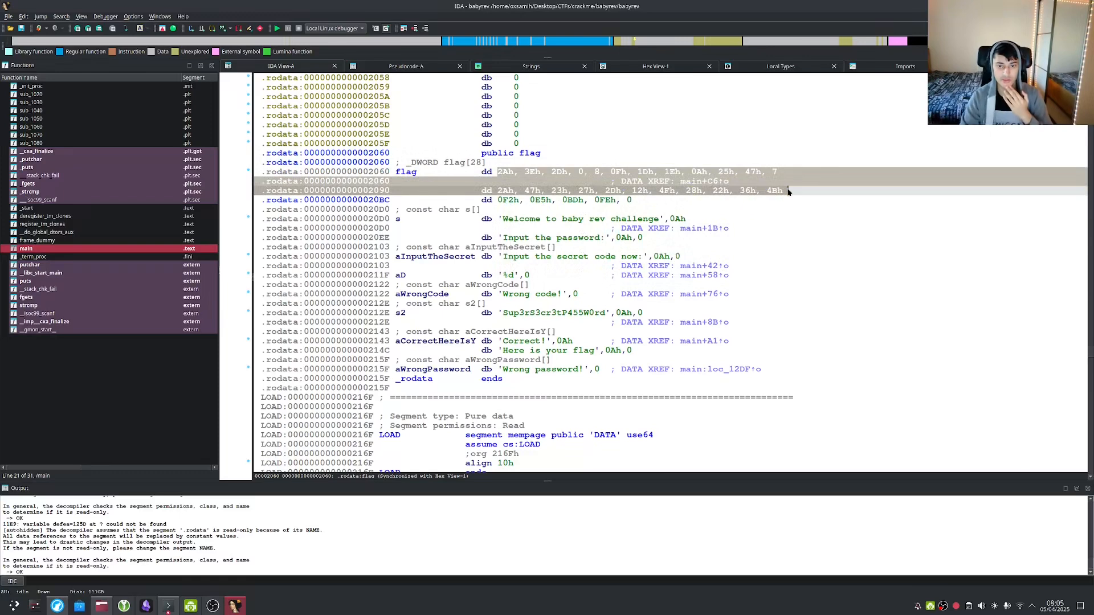
click(779, 200)
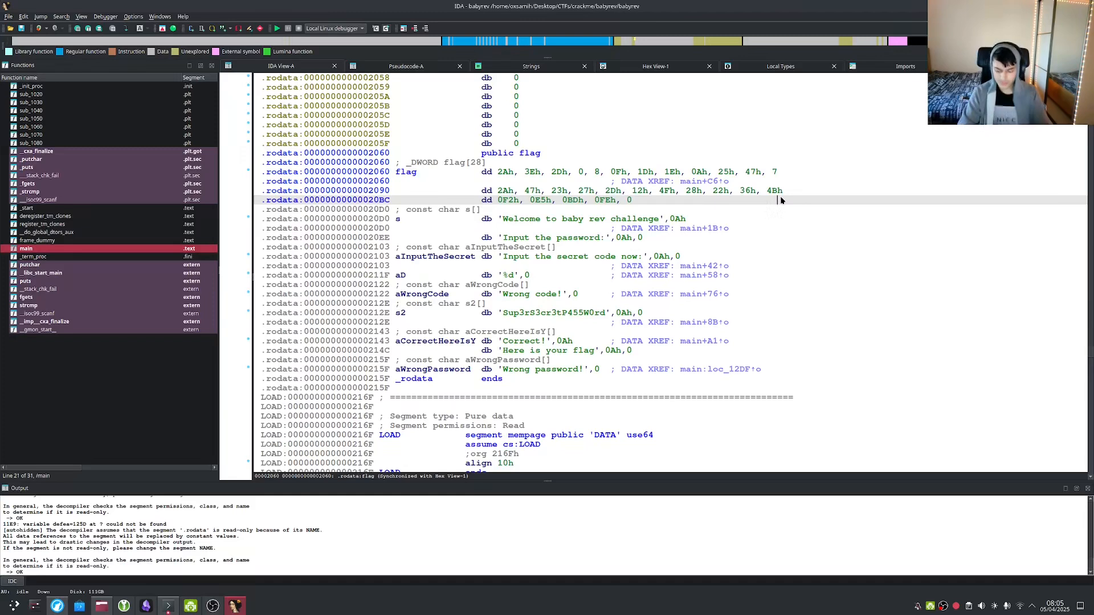
key(Escape)
click(428, 226)
click(382, 245)
drag(392, 257, 391, 263)
click(381, 246)
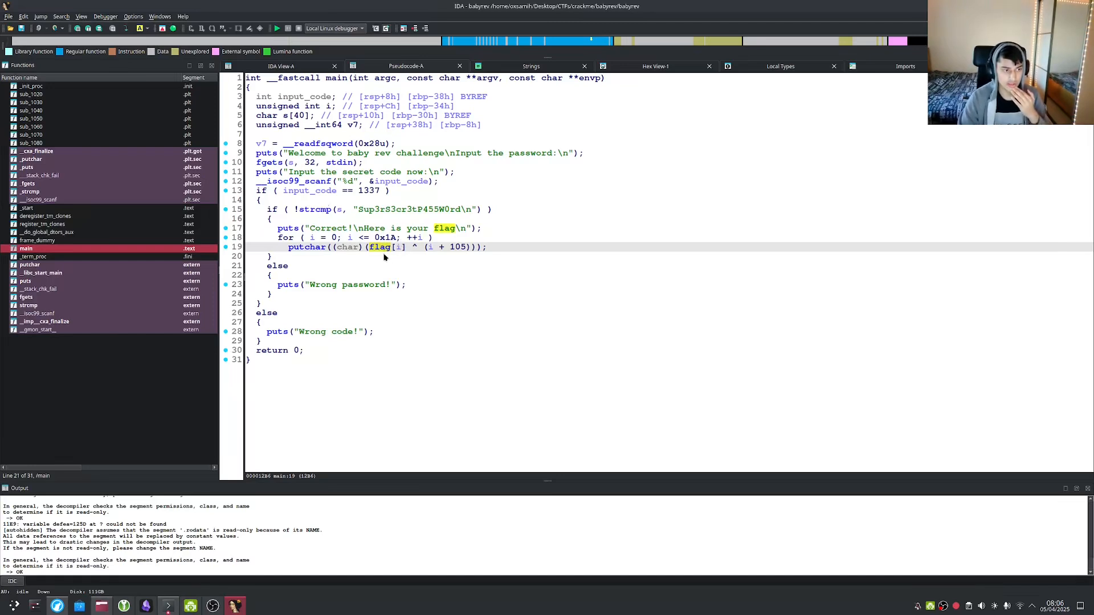
drag(278, 238, 438, 239)
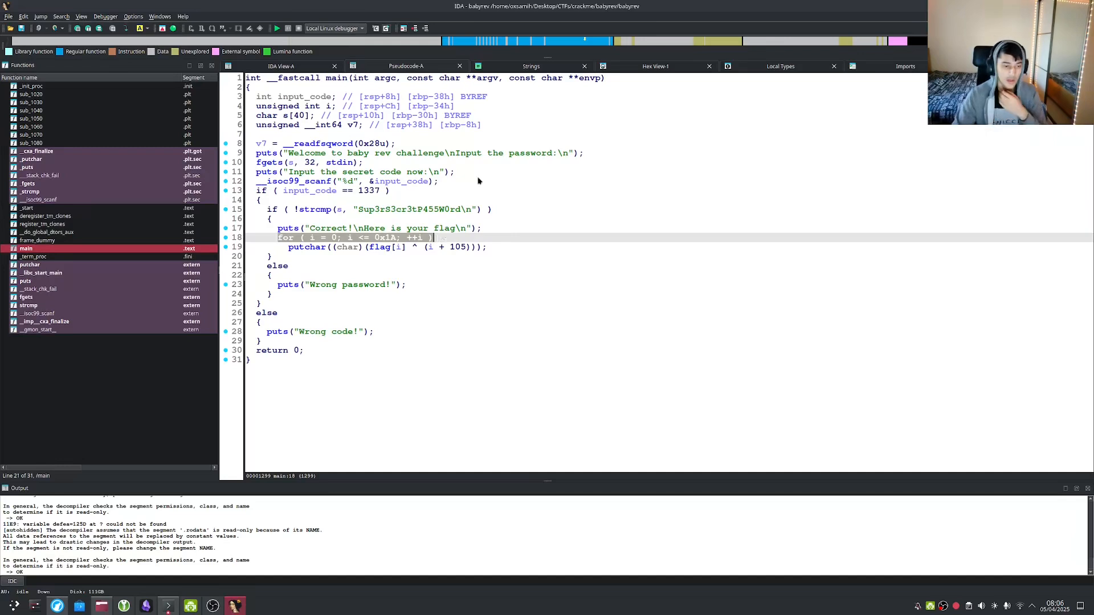
click(381, 249)
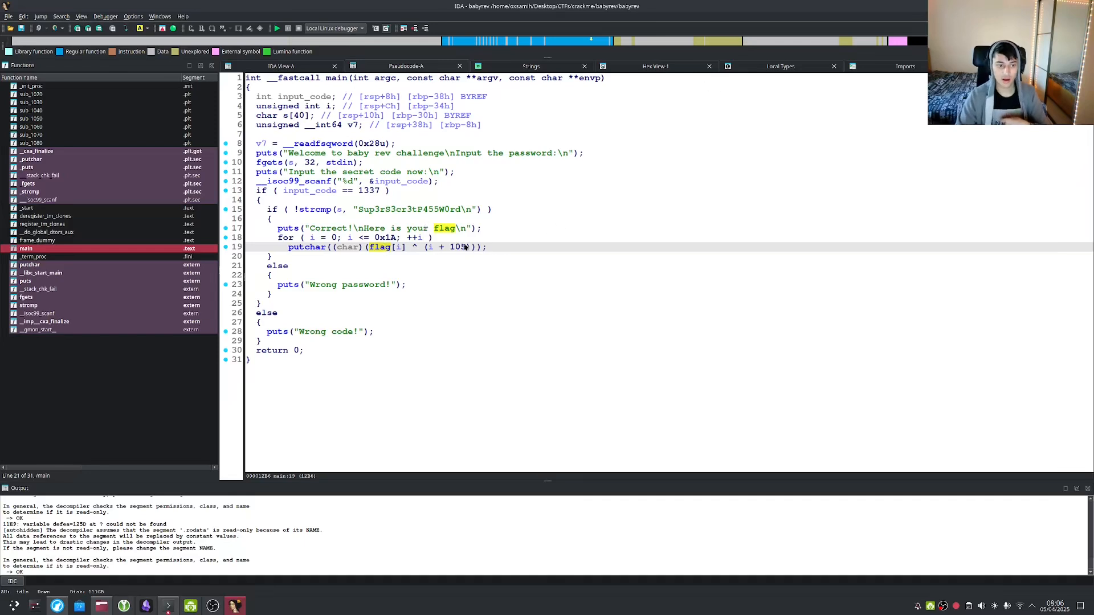
click(422, 248)
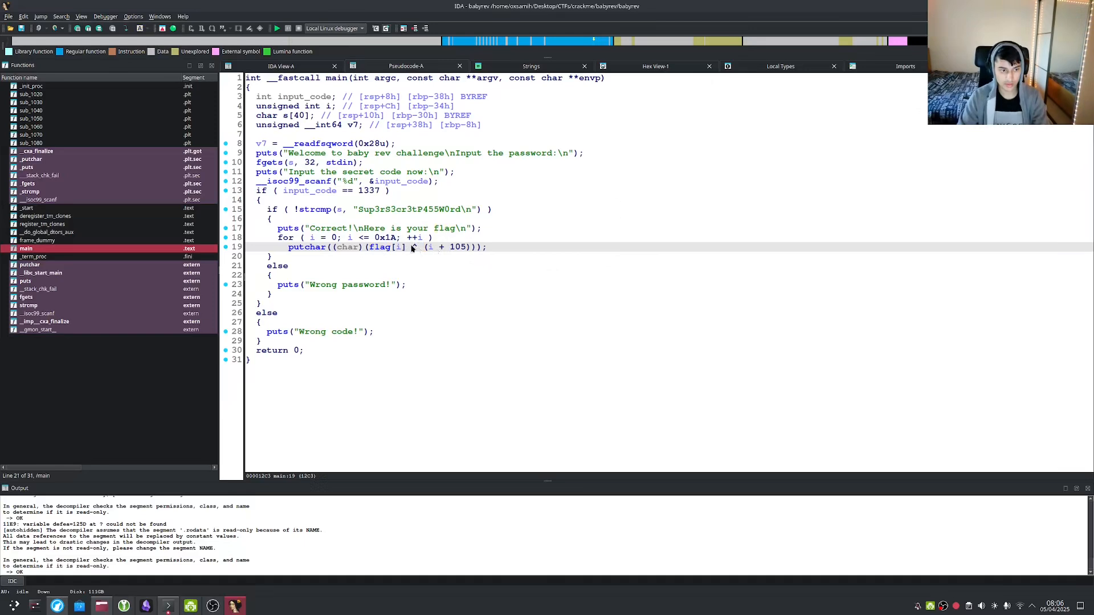
click(415, 247)
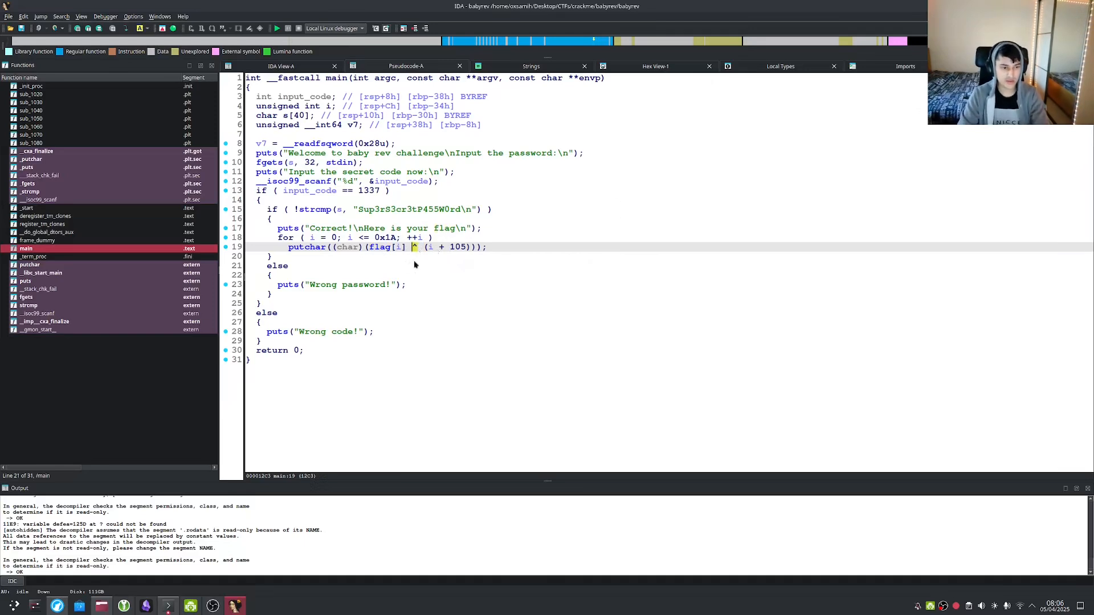
key(alt+Tab)
key(alt+Tab)
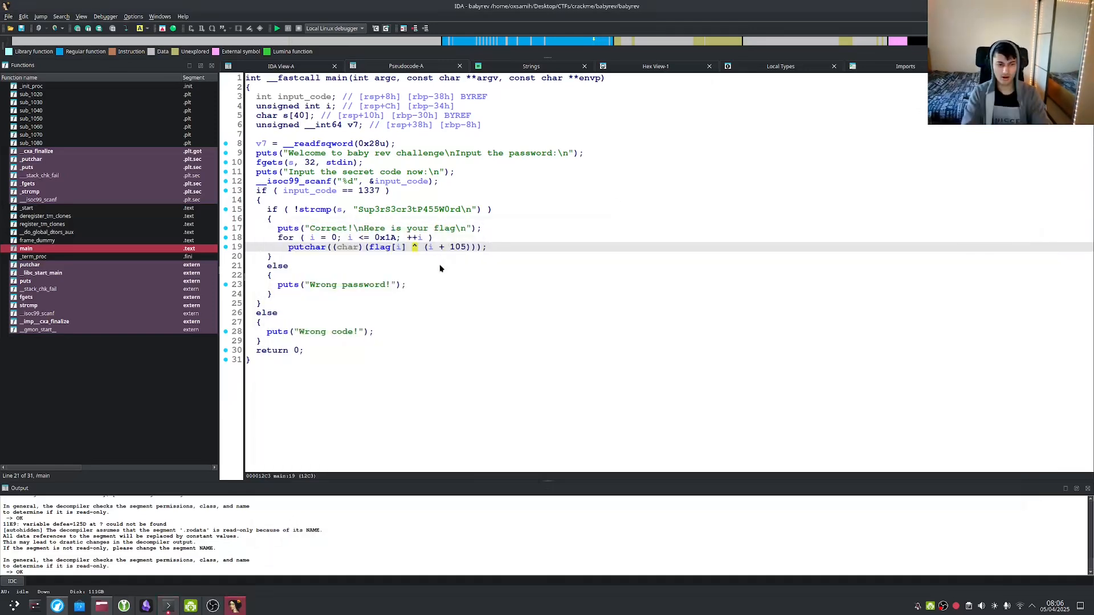
mouse_move(65, 611)
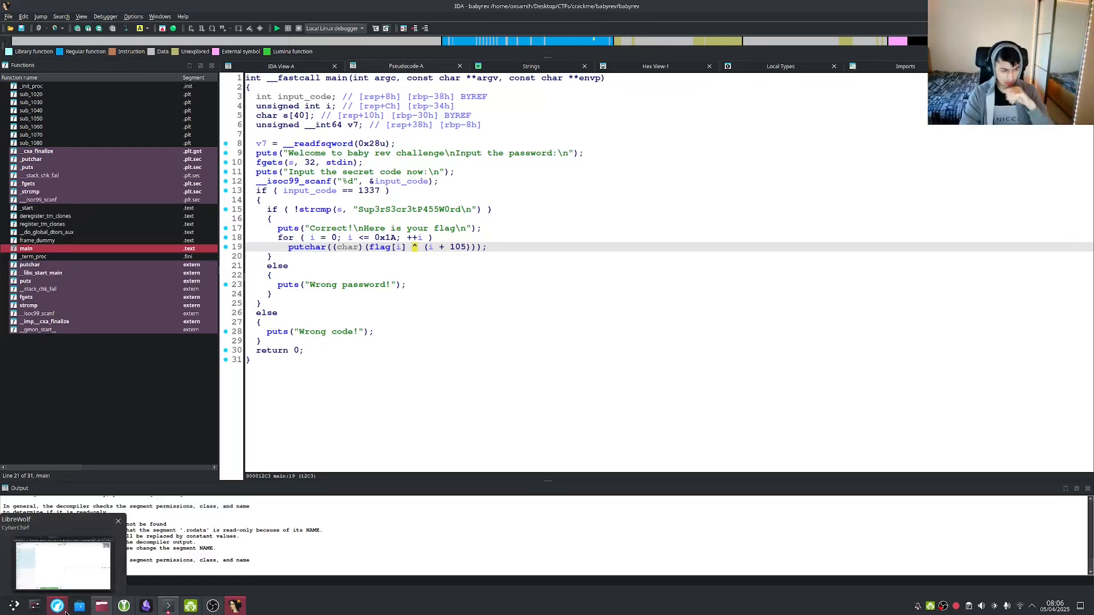
Search the web for 'what is ^ in programming' and open the GeeksforGeeks operators article.
click(64, 611)
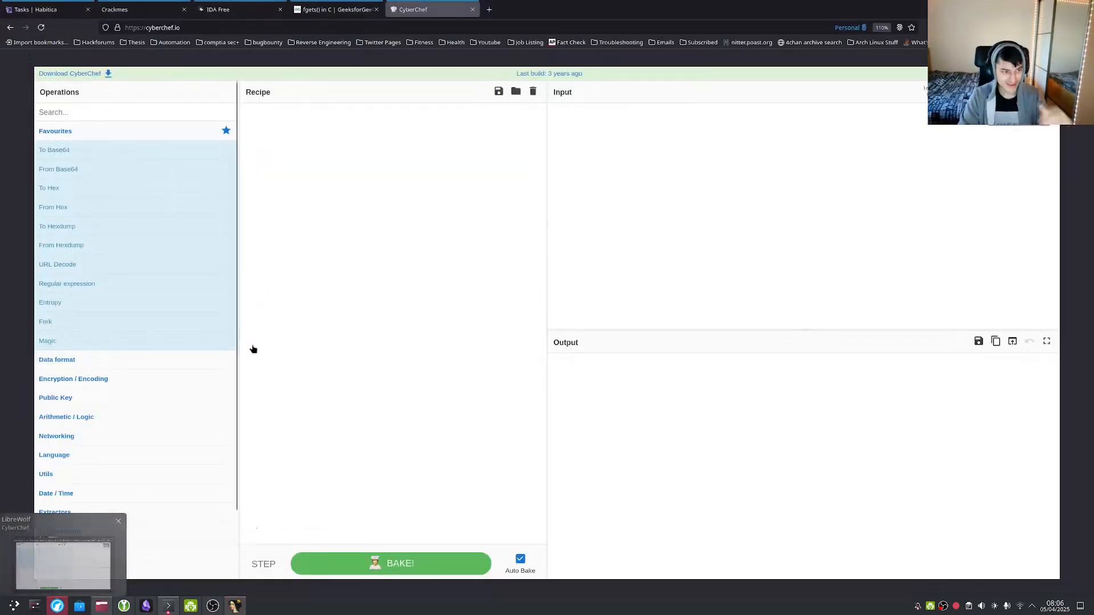
click(410, 28)
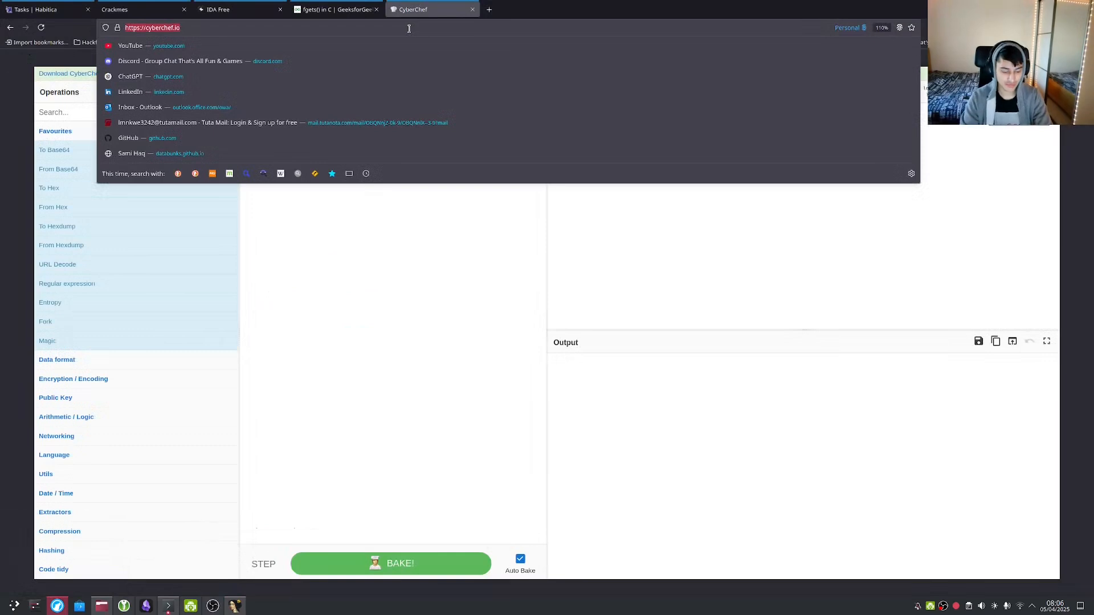
text(what is ^)
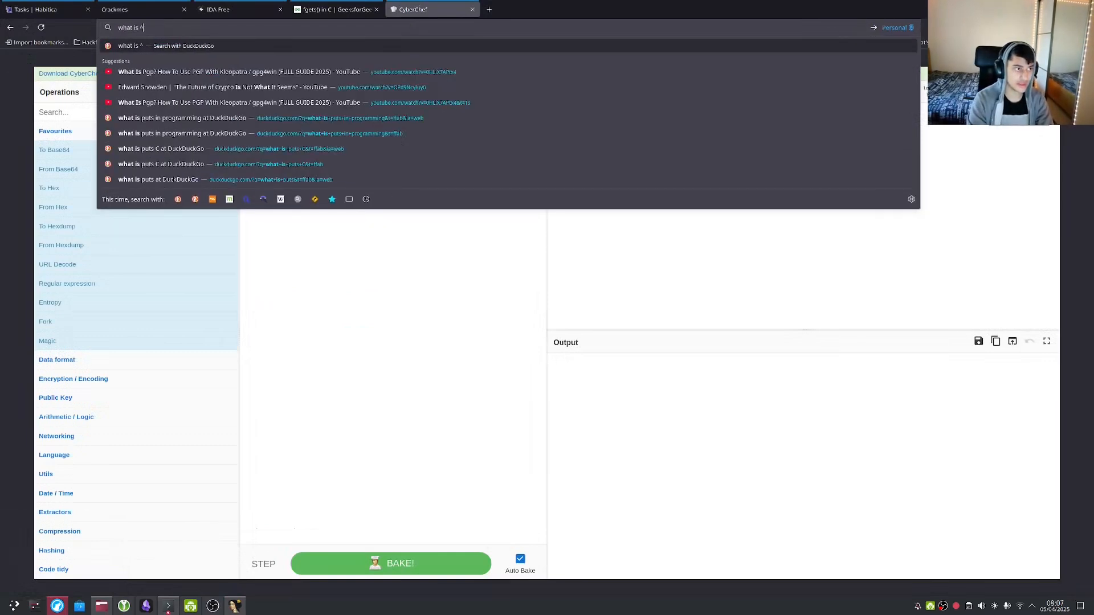
text( in programming)
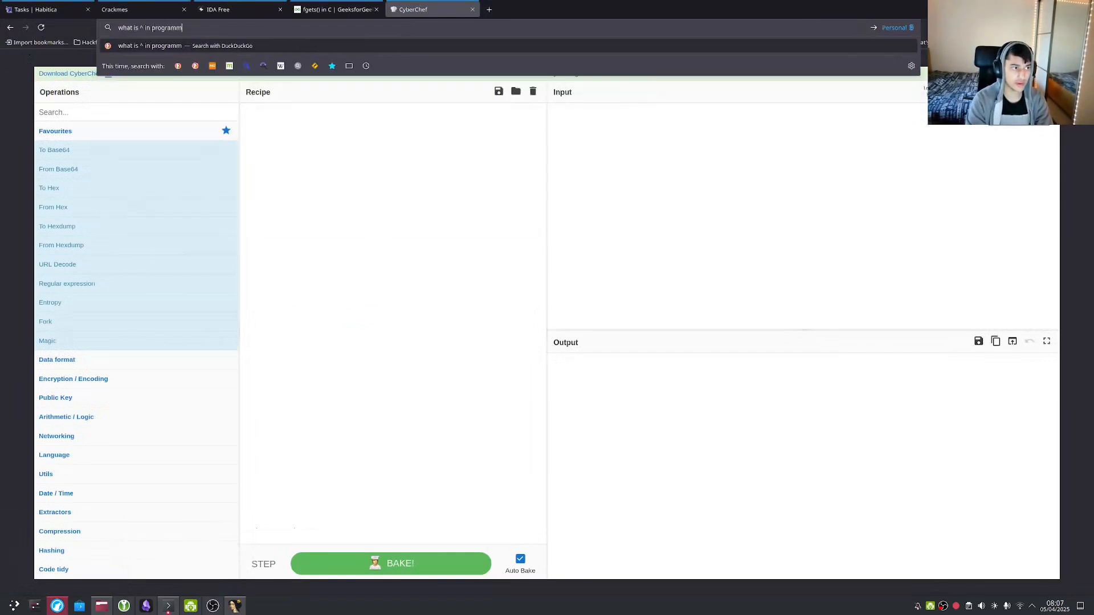
key(Return)
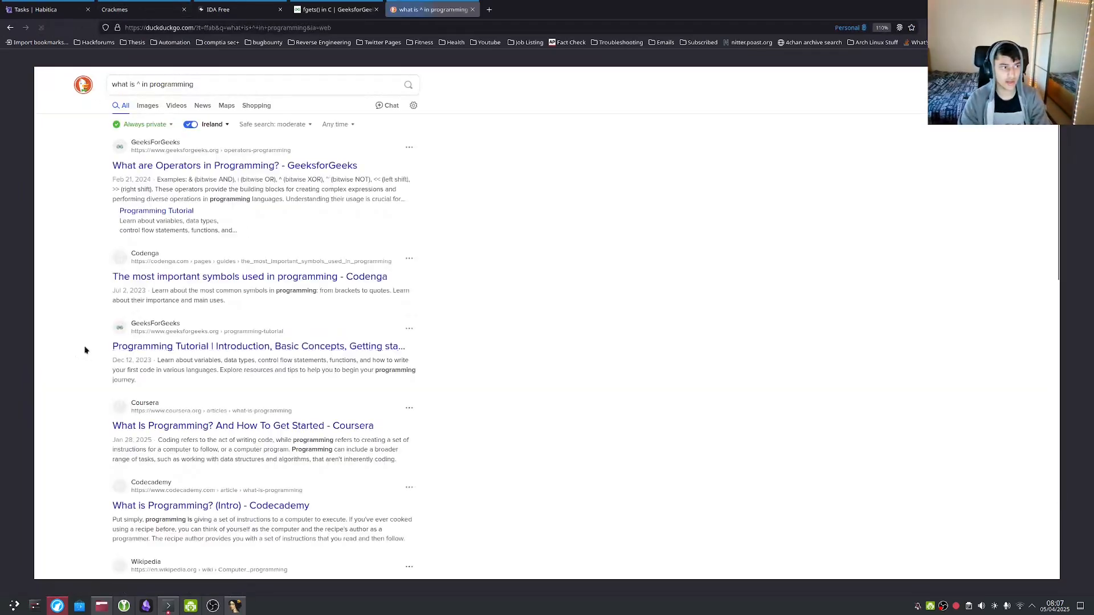
key(ctrl+plus)
key(ctrl+plus)
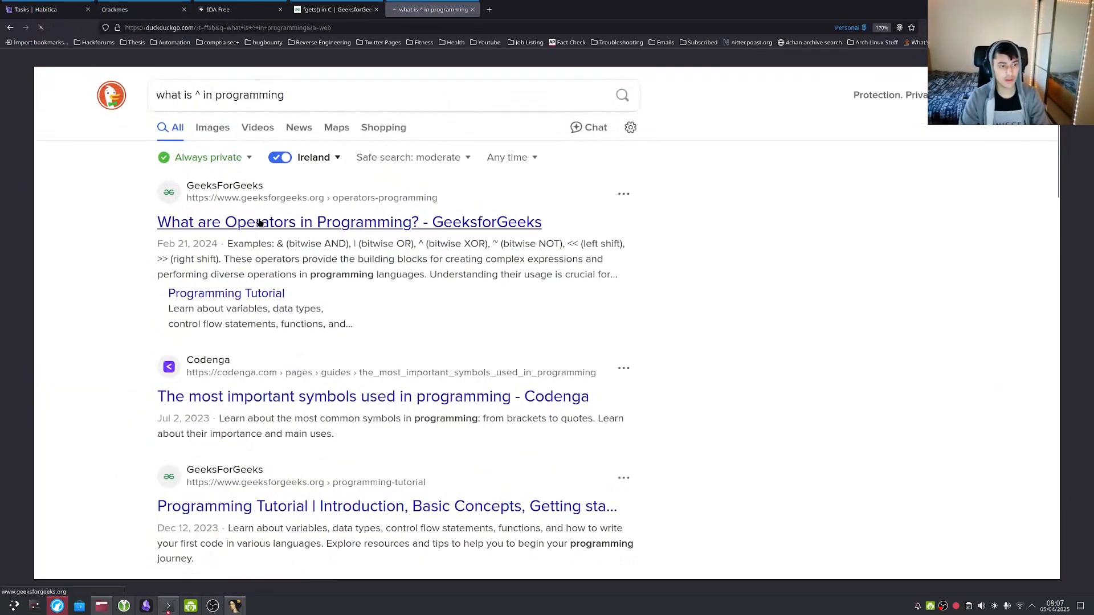
click(259, 222)
Find ^ in the article's table, listed as Bitwise XOR, then return to IDA.
scroll(472, 304, down, 8)
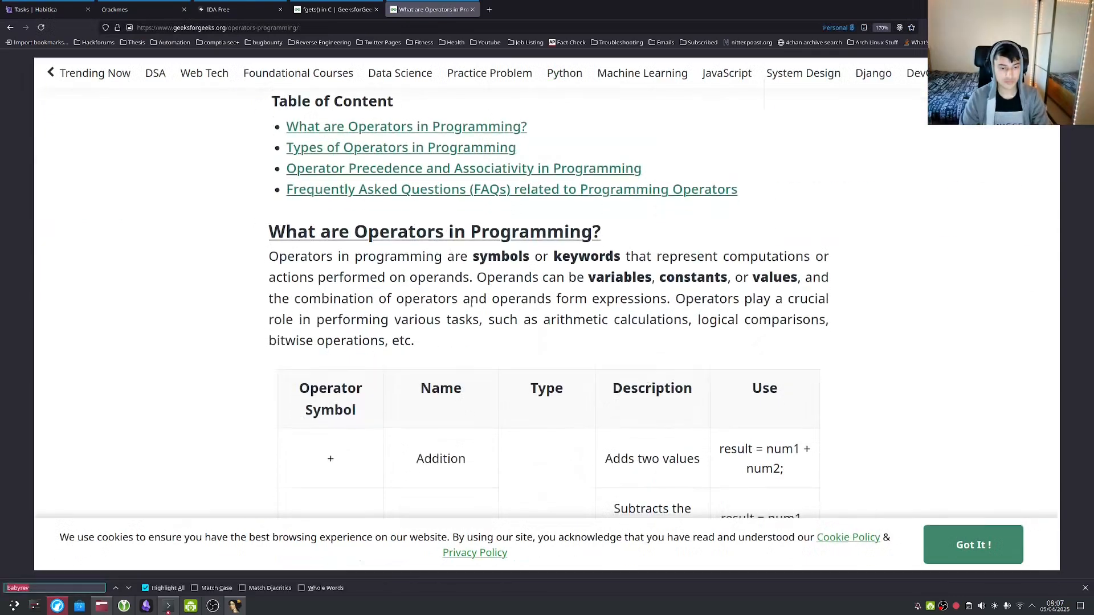
key(ctrl+f)
text(^)
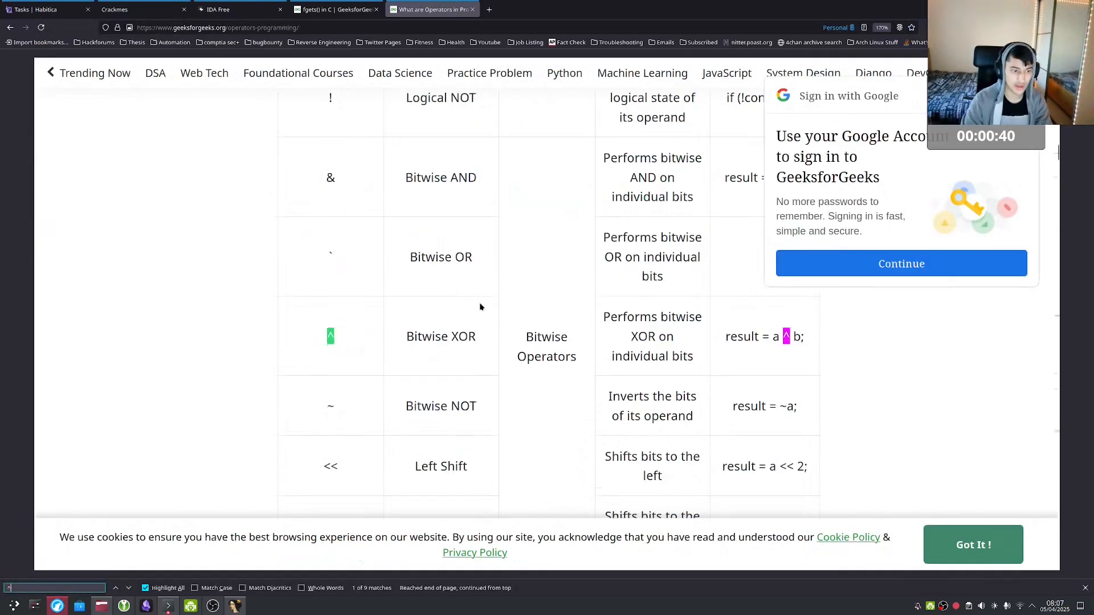
key(Escape)
scroll(463, 306, up, 2)
key(ctrl+minus)
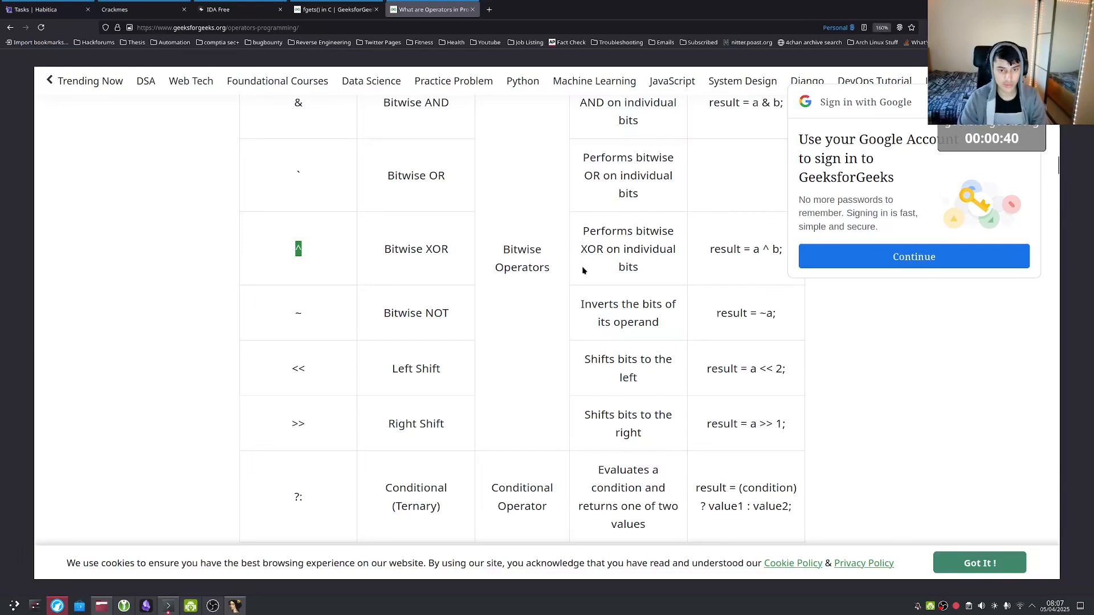
scroll(582, 270, up, 2)
scroll(578, 358, down, 2)
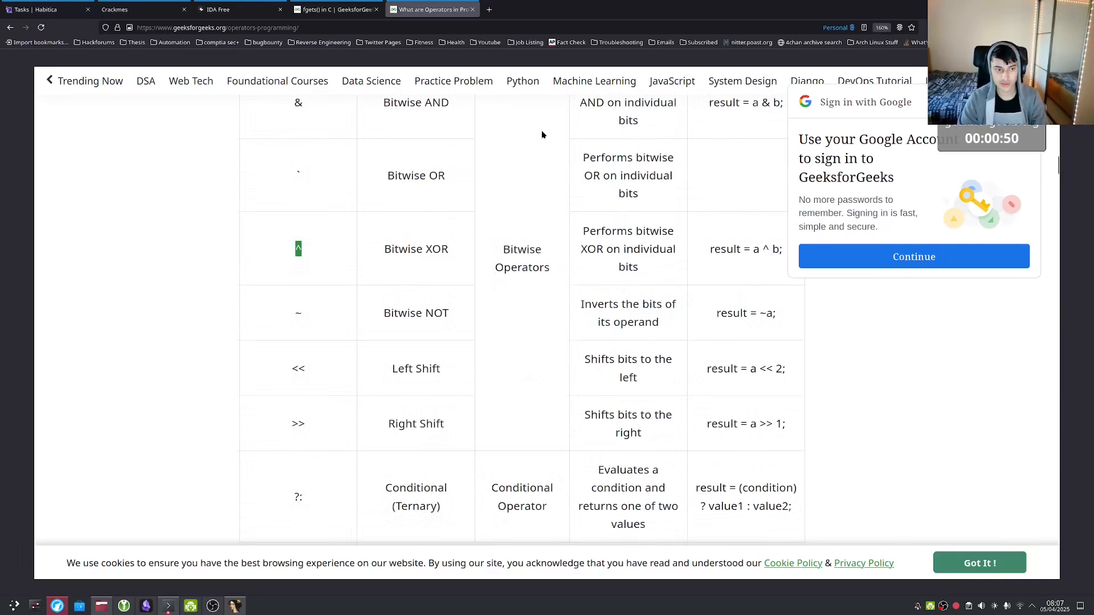
right_click(421, 8)
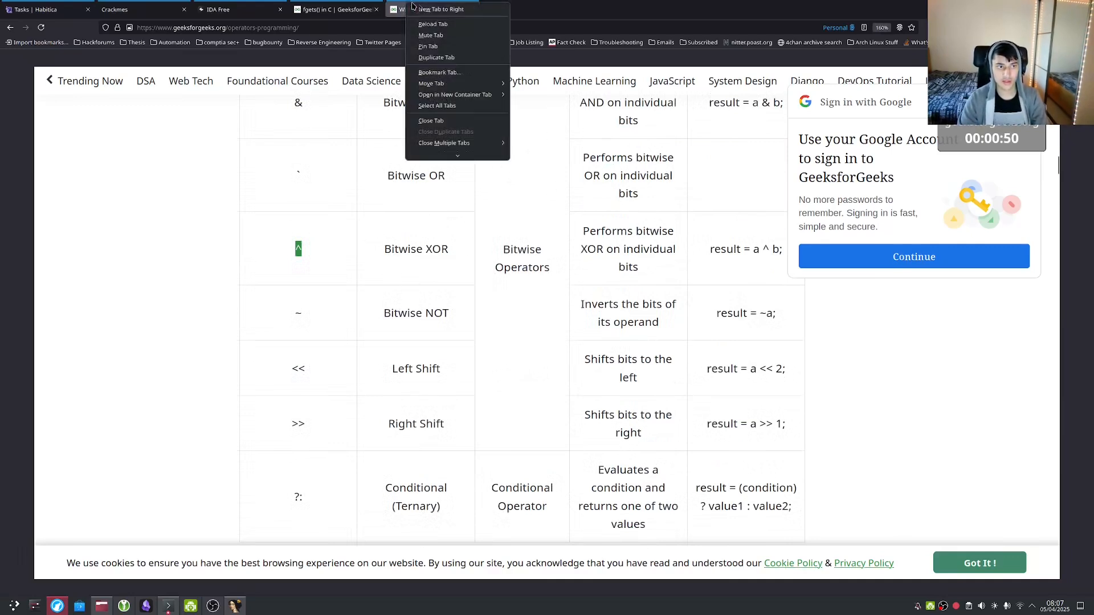
click(603, 205)
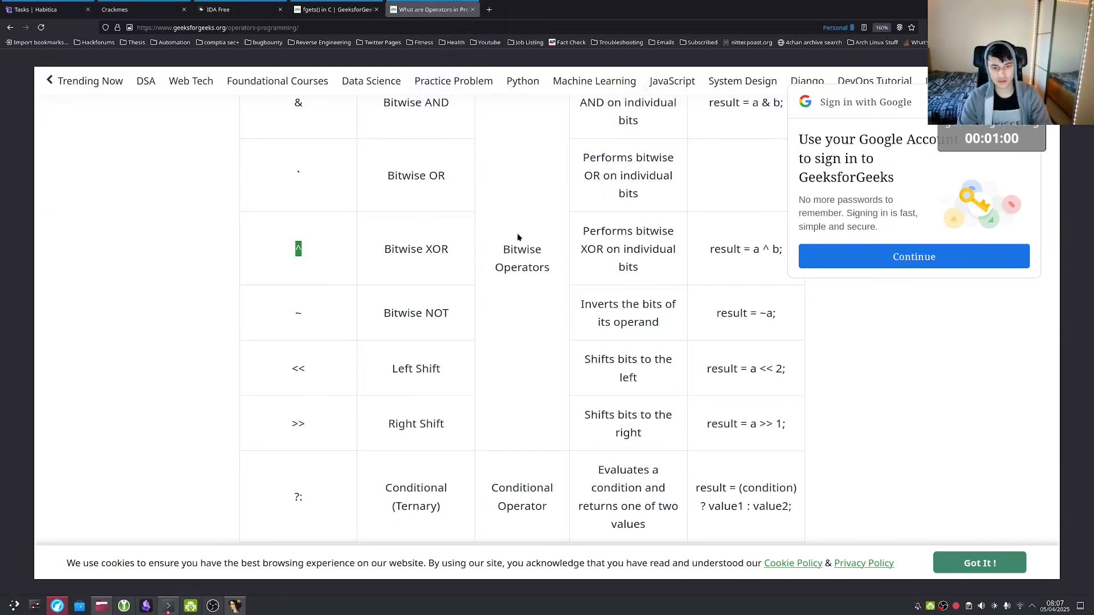
key(alt+Tab)
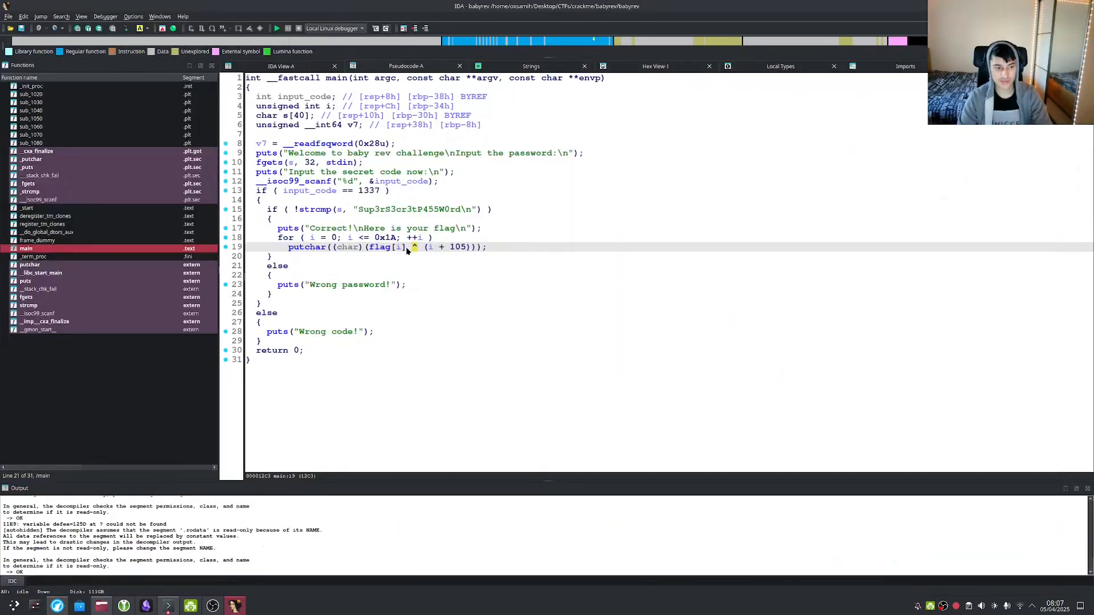
click(427, 248)
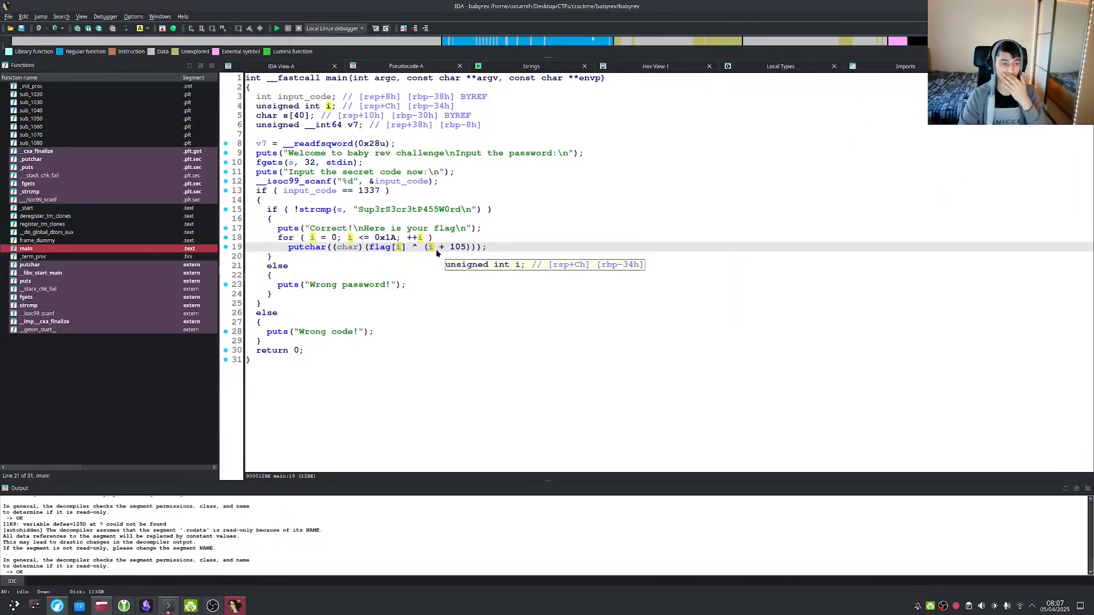
click(419, 248)
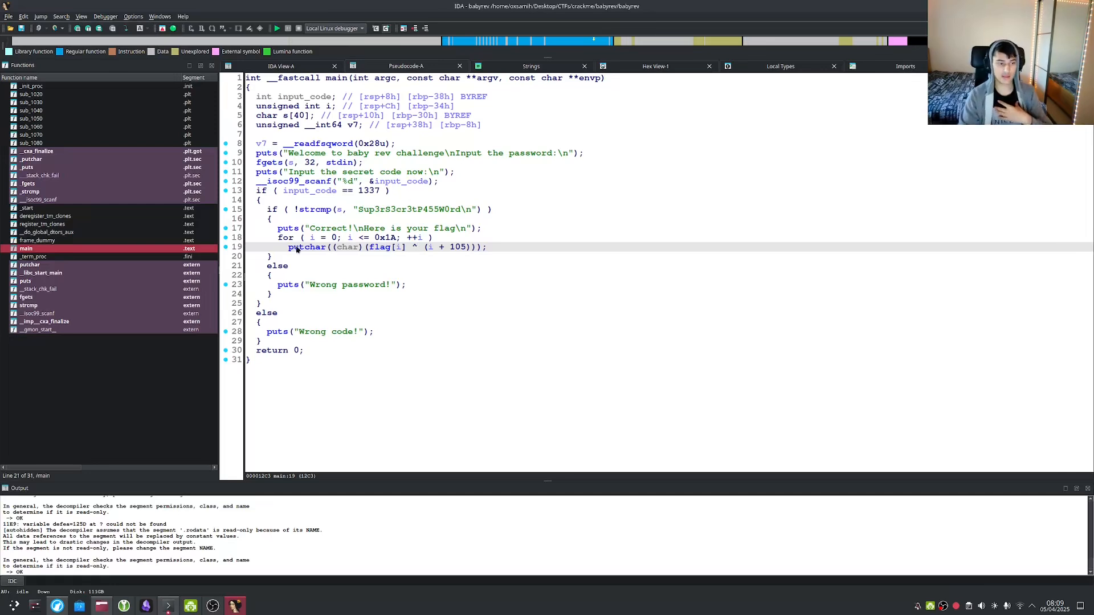
Inspect the code check and strcmp password lines, and show main's graph overview.
drag(341, 190, 338, 198)
click(330, 227)
click(298, 210)
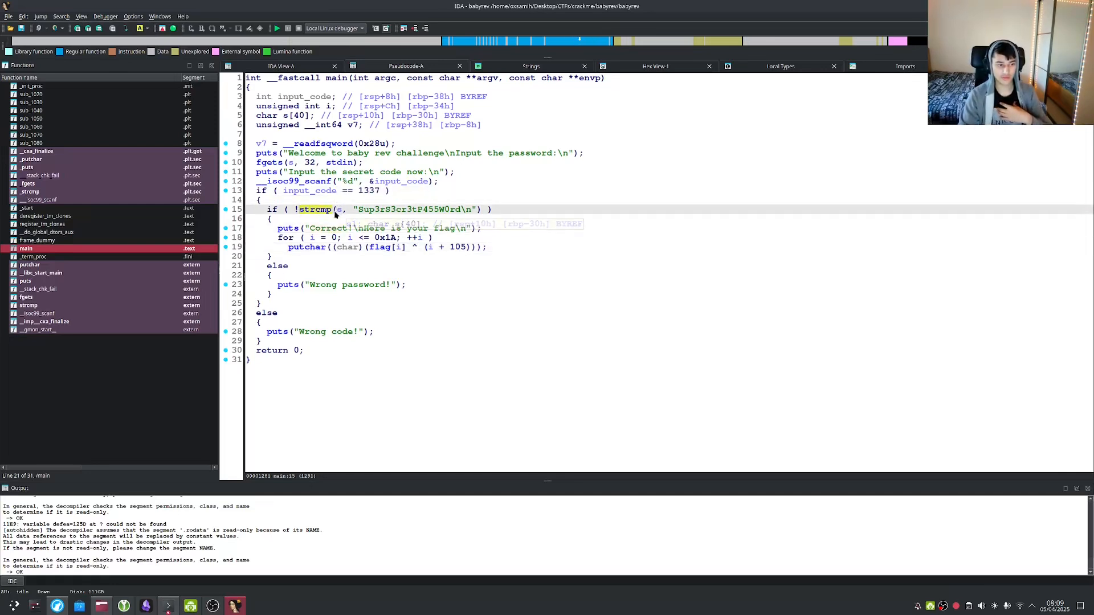
click(295, 221)
click(313, 209)
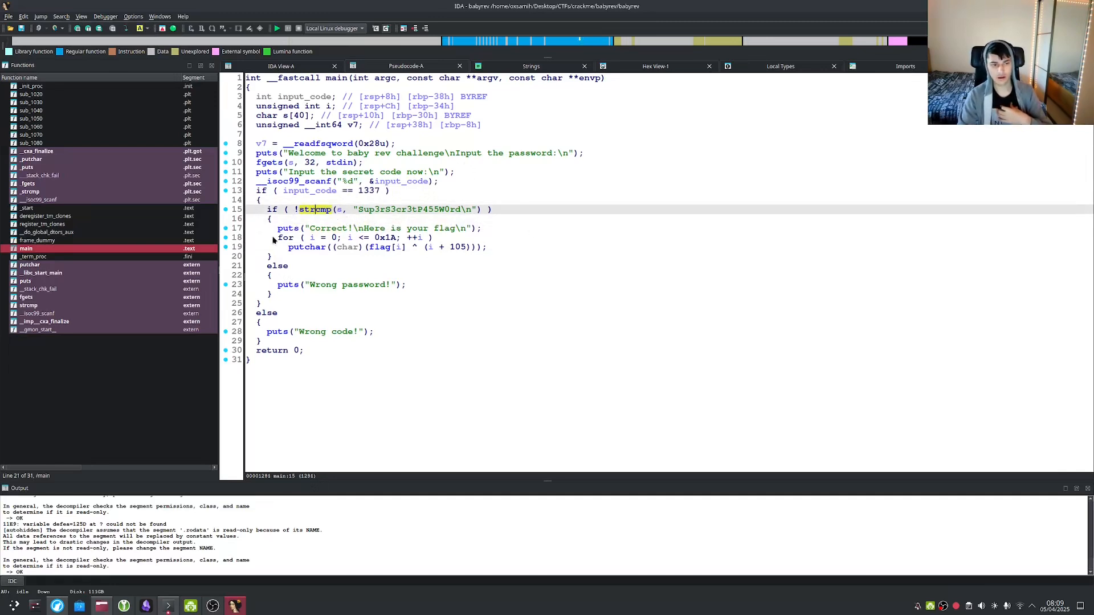
mouse_move(326, 196)
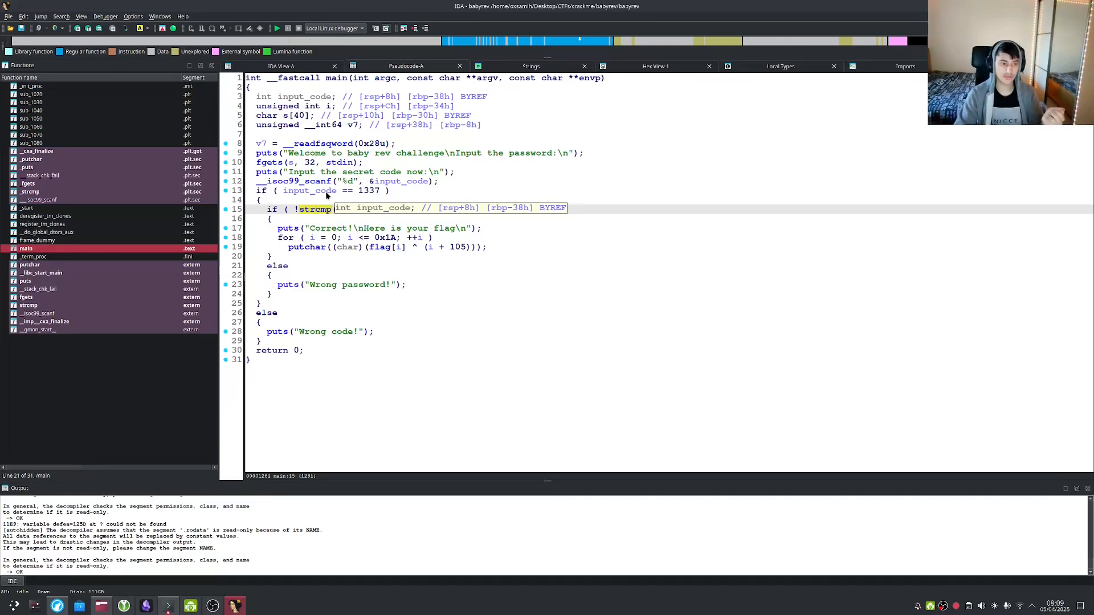
mouse_move(388, 251)
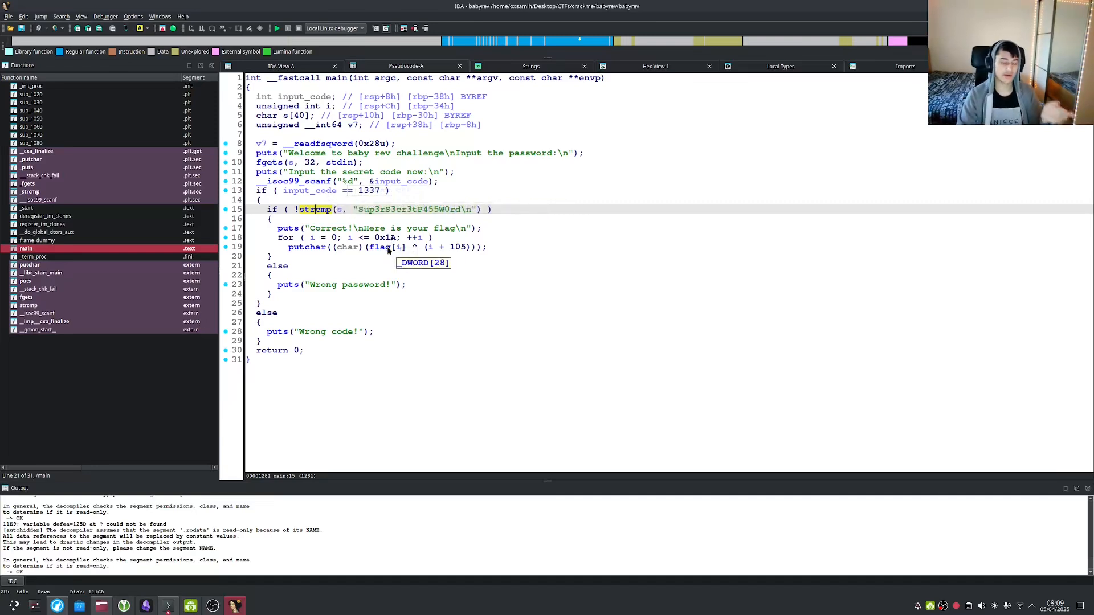
key(Tab)
key(Tab)
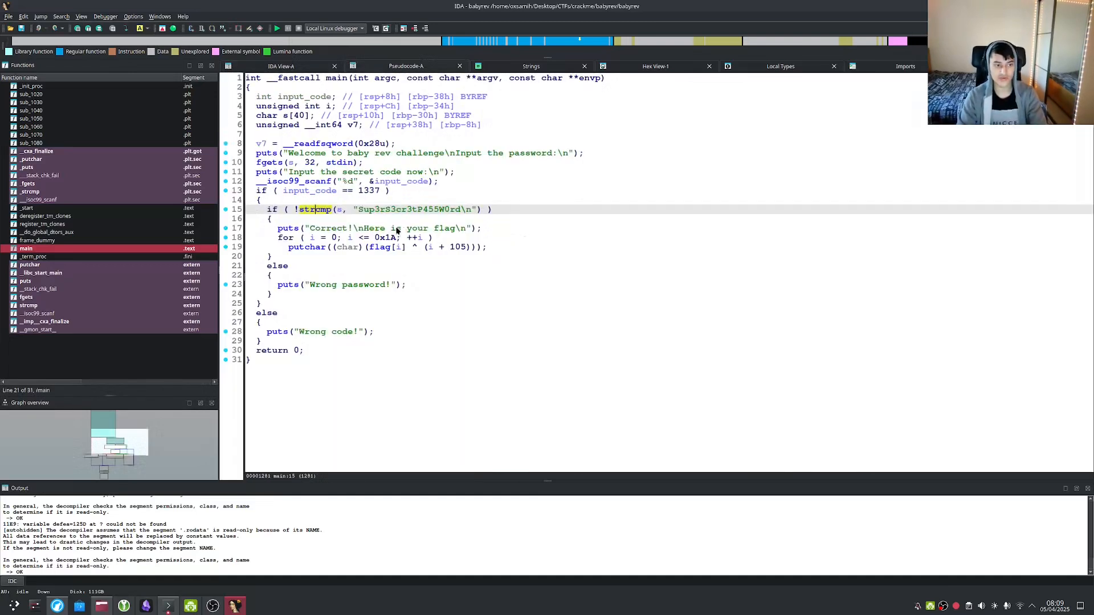
Highlight the puts calls, the strcmp password check and every use of flag in the loop.
click(291, 232)
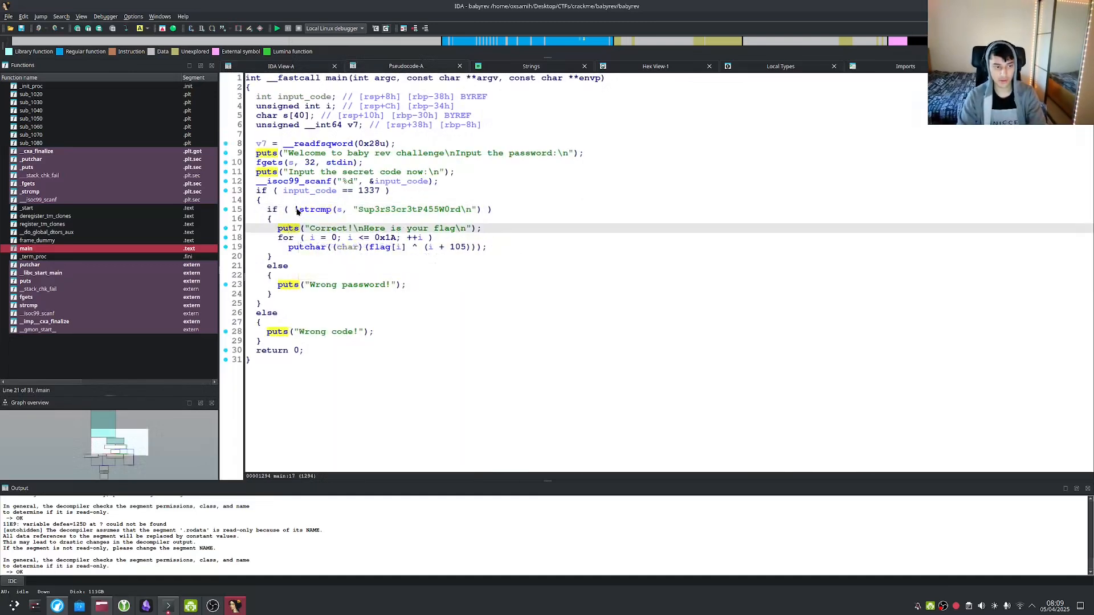
click(296, 211)
click(295, 210)
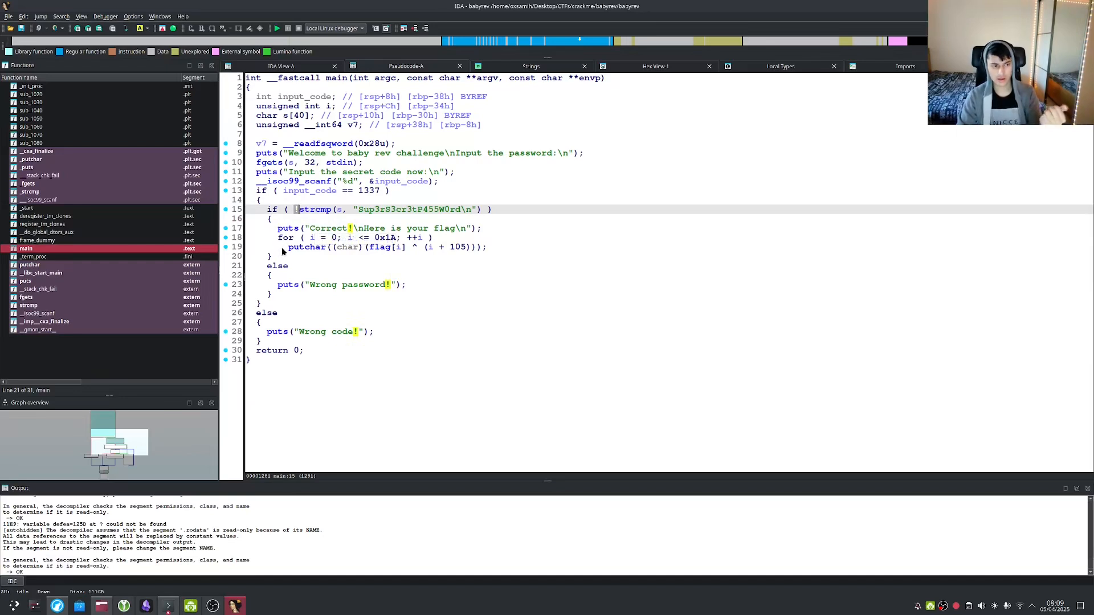
click(295, 219)
drag(299, 209, 462, 211)
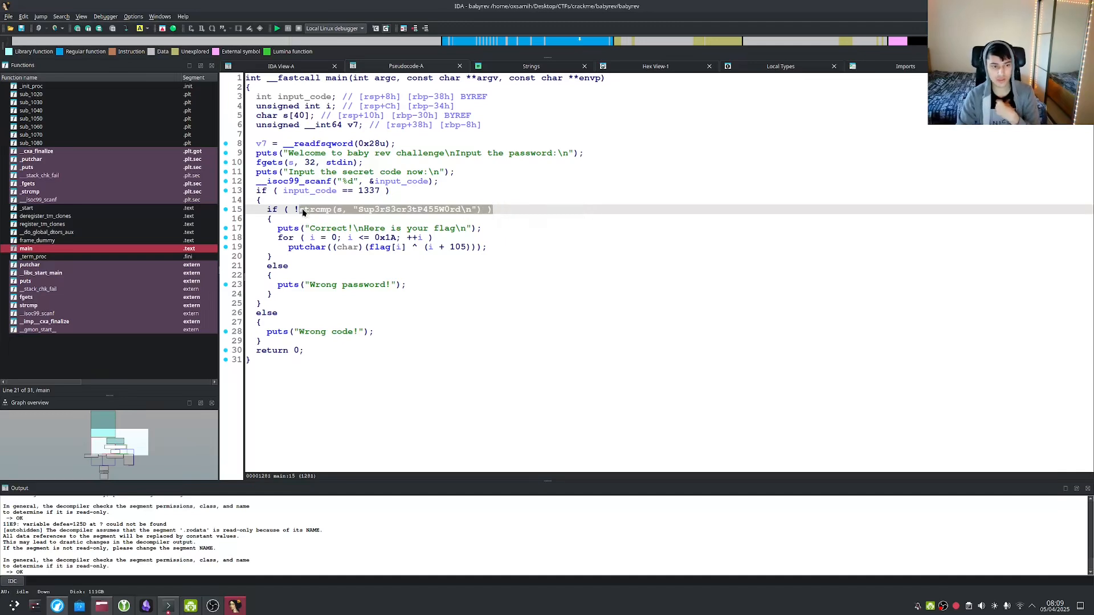
drag(310, 219, 385, 250)
click(382, 249)
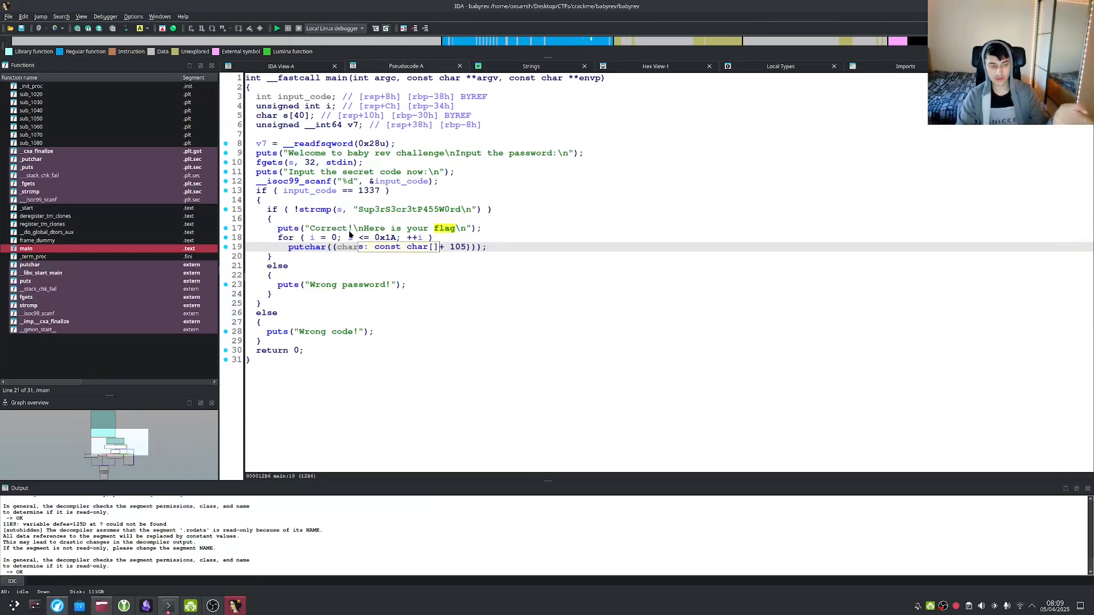
click(296, 211)
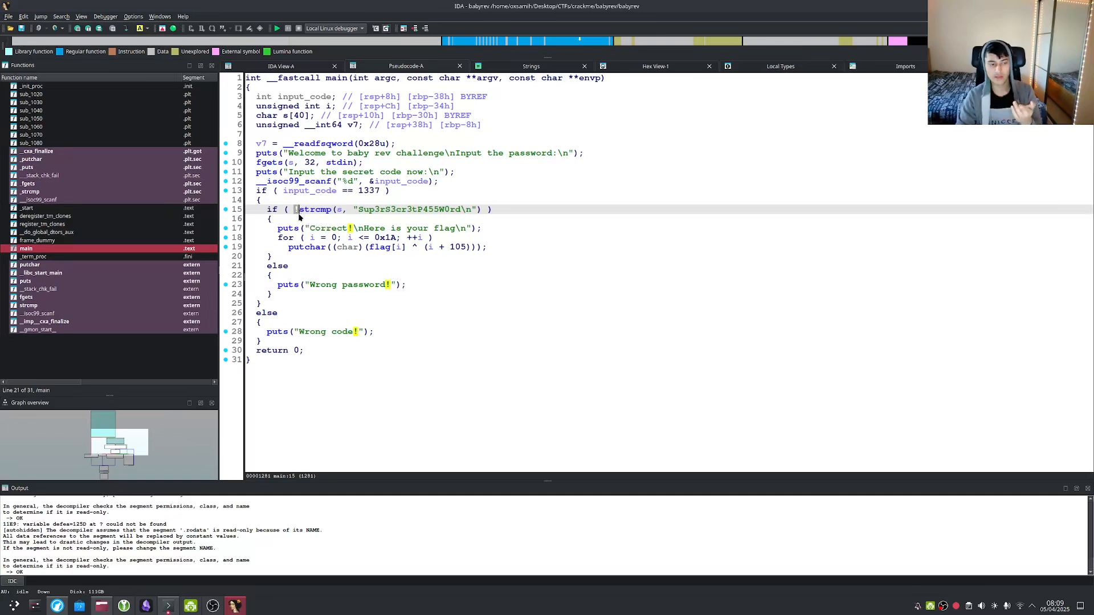
click(497, 248)
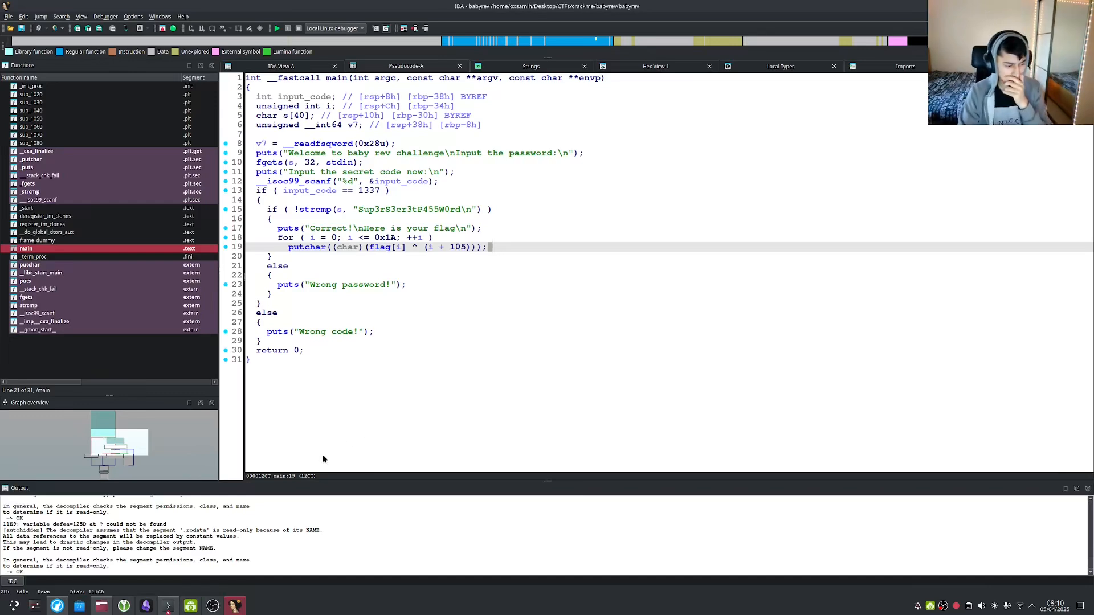
click(171, 608)
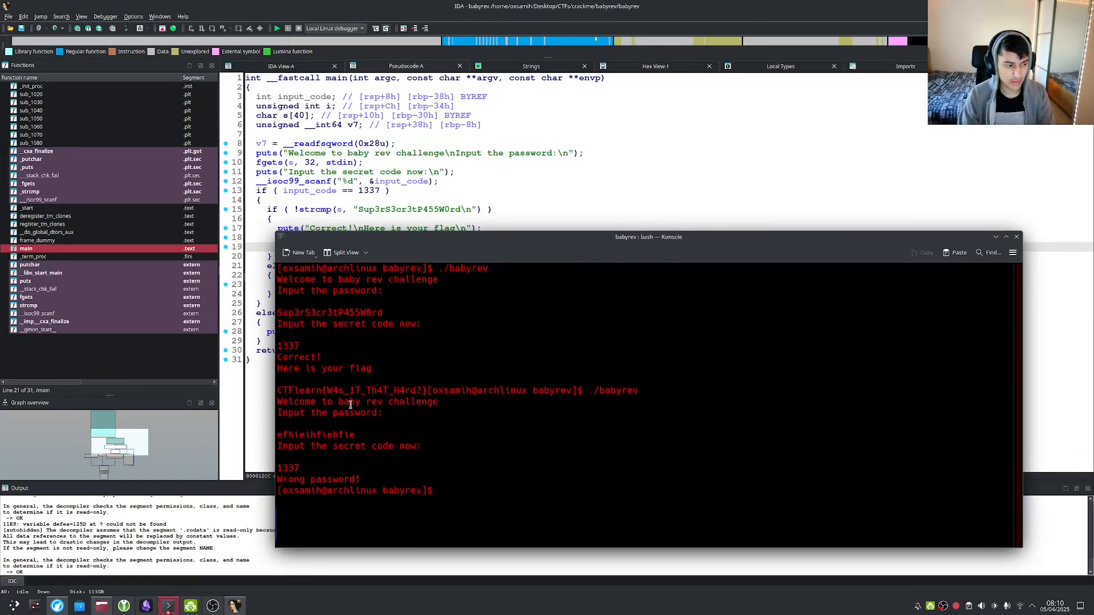
key(alt+Tab)
key(alt+Tab)
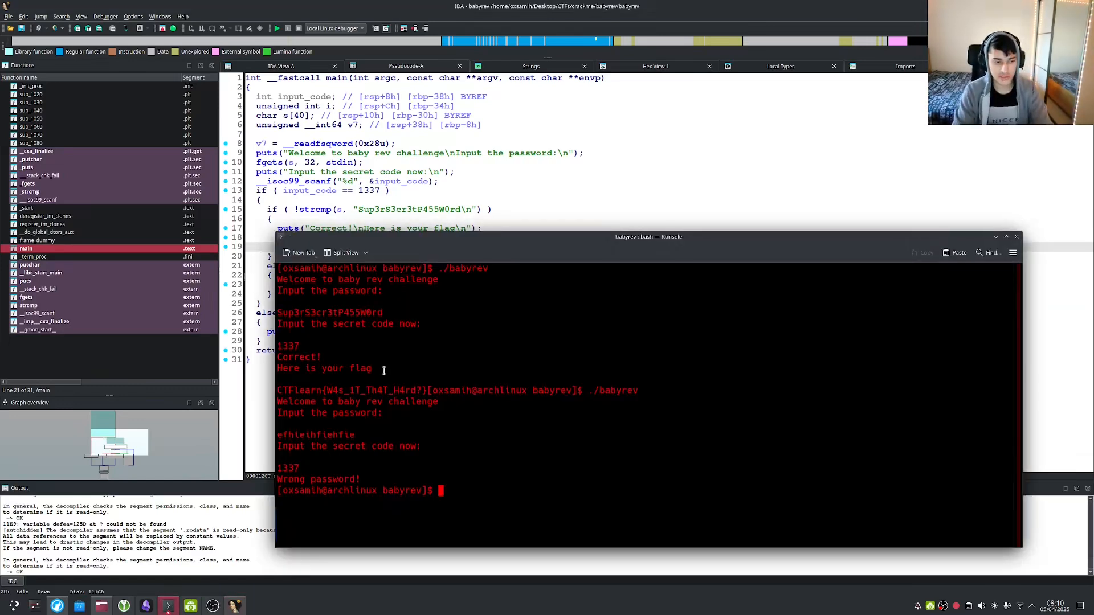
key(alt+Tab)
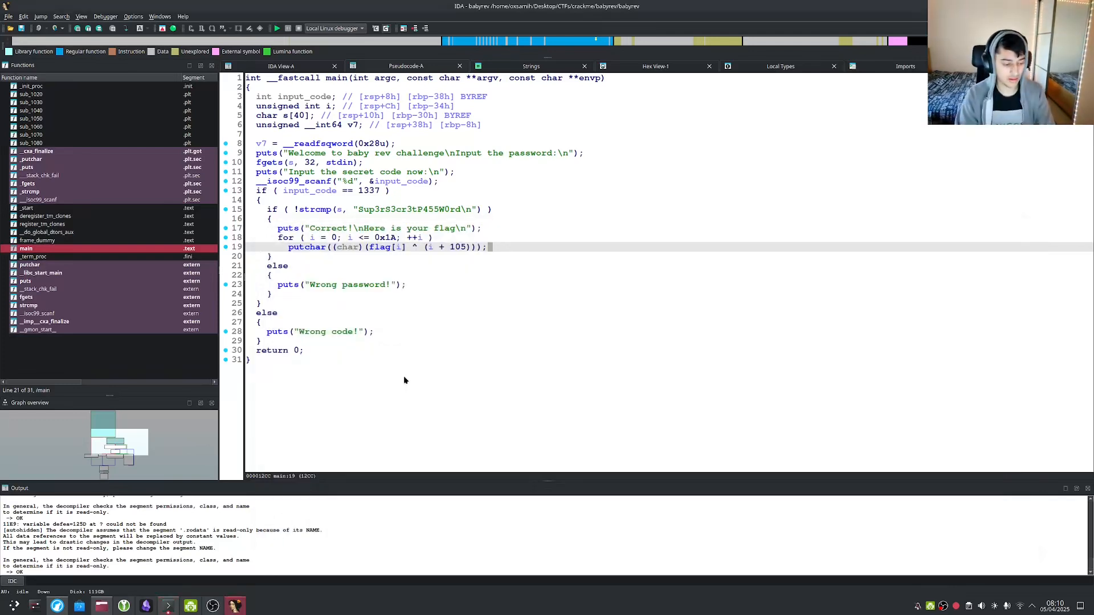